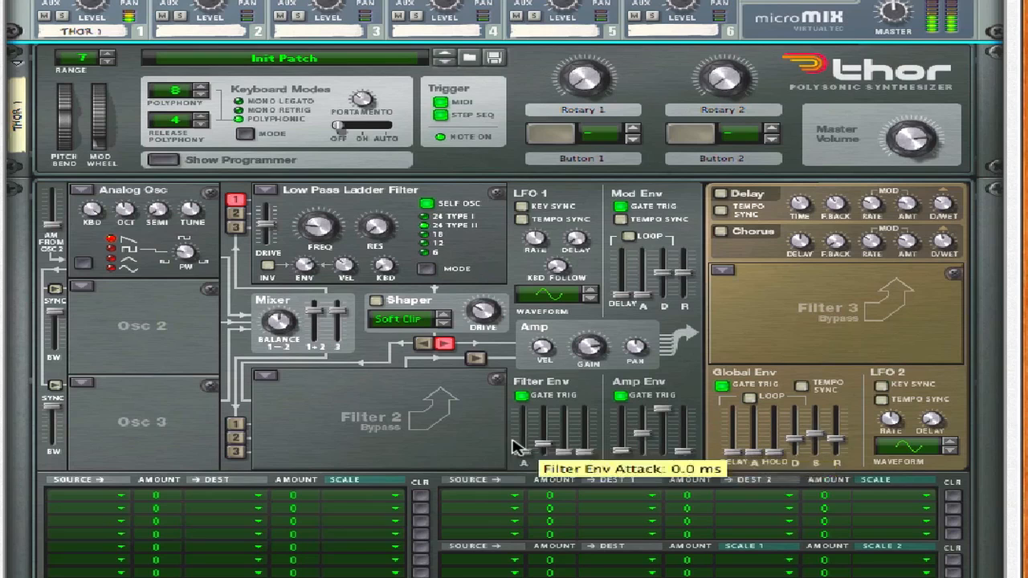
Set the Filter Env decay to about 464 ms and lengthen the Amp Env release.
mouse_move(544, 444)
mouse_down()
mouse_move(566, 450)
mouse_move(544, 442)
mouse_up()
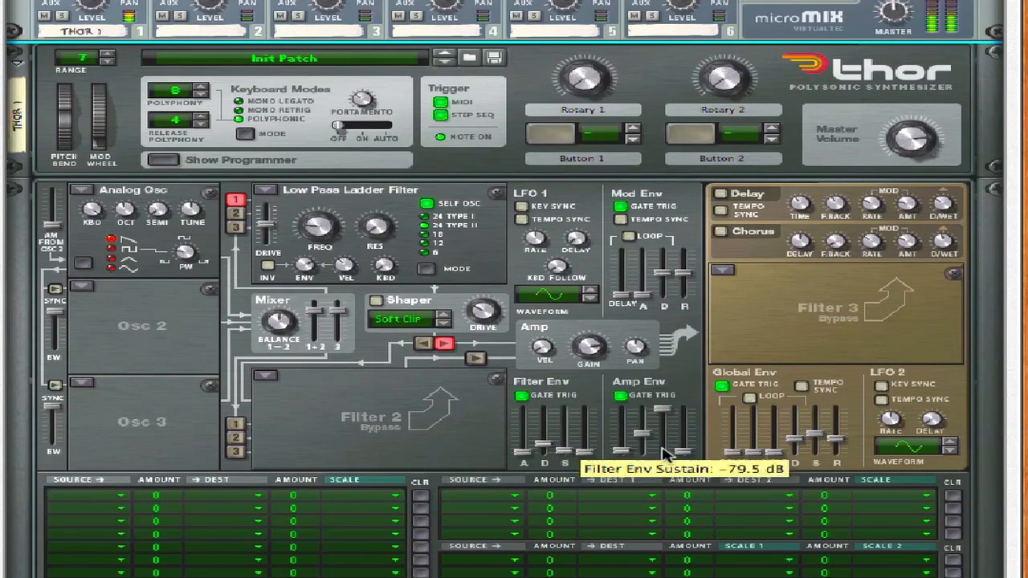
drag(687, 448, 685, 441)
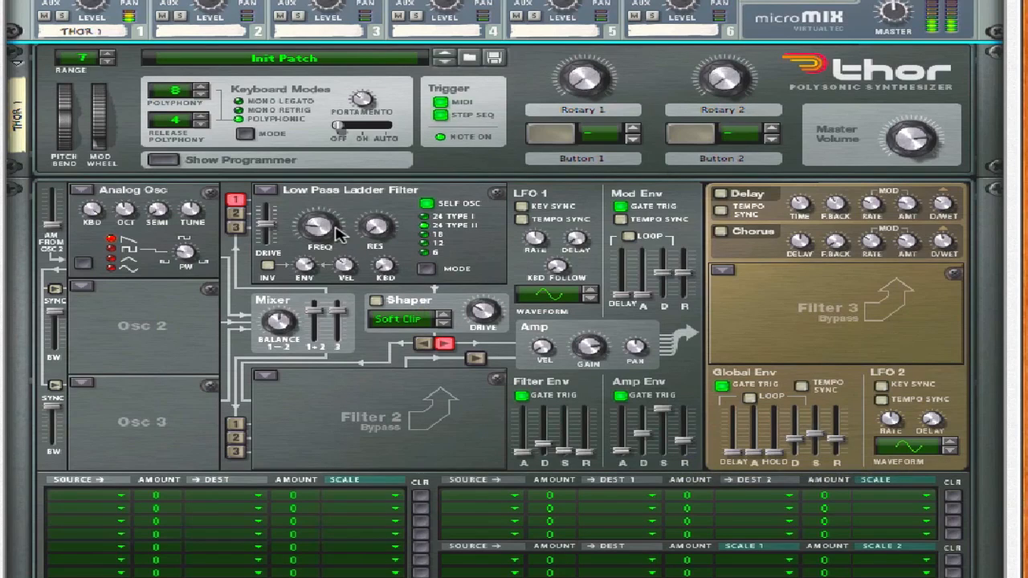
Adjust the frequency of Filter 1 and the octave of the first Analog oscillator.
drag(317, 228, 329, 201)
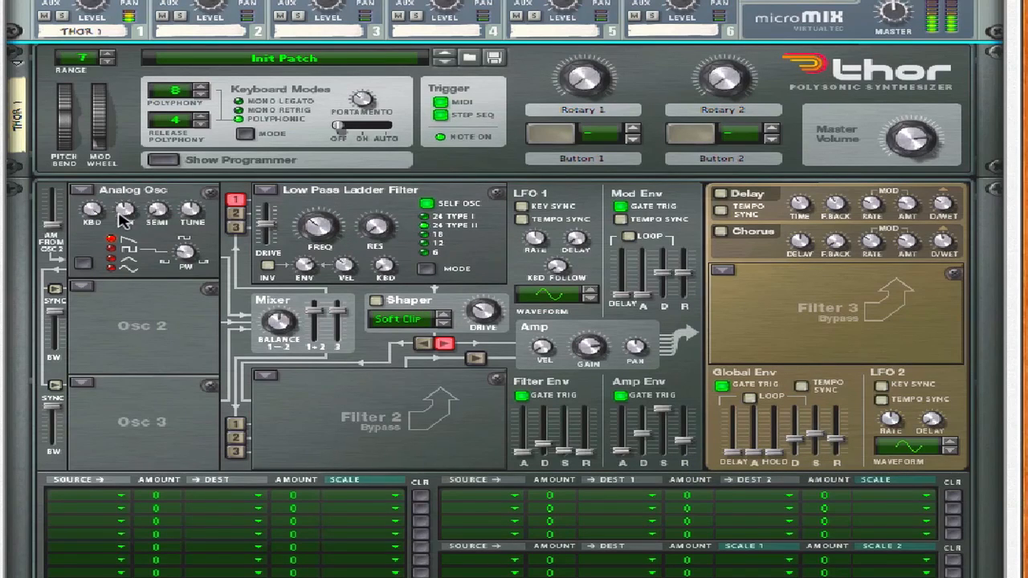
drag(123, 215, 126, 202)
drag(320, 226, 277, 237)
Route oscillators 2 and 3 into Filter 1 and load an Analog oscillator into the Osc 2 slot.
click(238, 215)
click(238, 228)
click(81, 286)
click(113, 174)
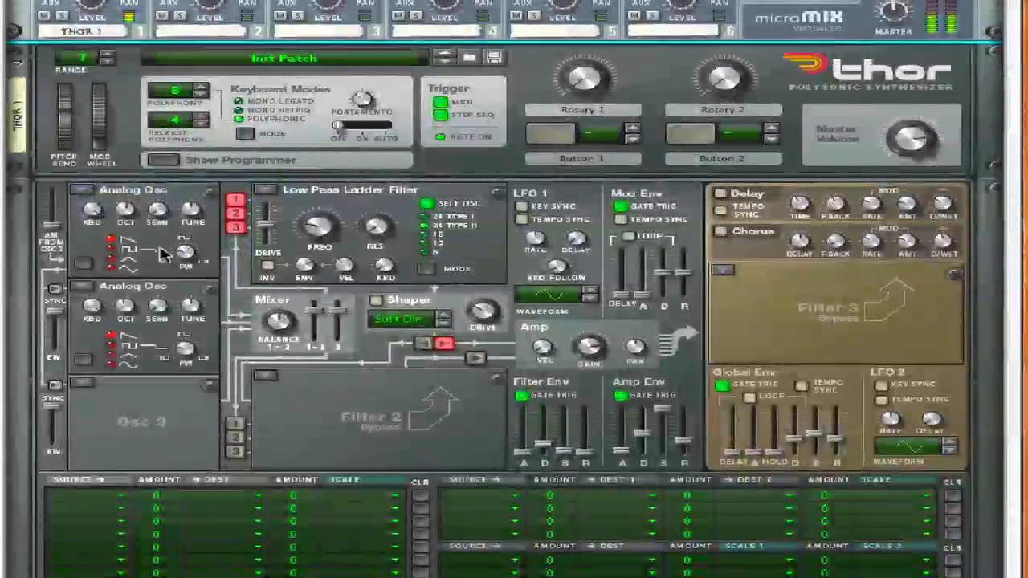
Set the Osc 2 octave to 6 and load an Analog oscillator into the Osc 3 slot.
drag(122, 298, 120, 317)
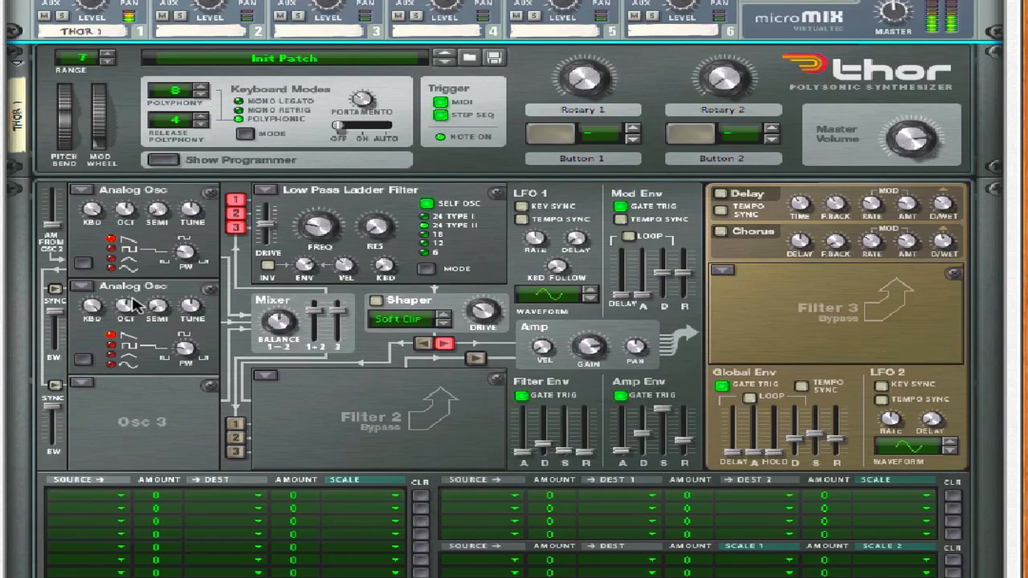
drag(123, 305, 126, 296)
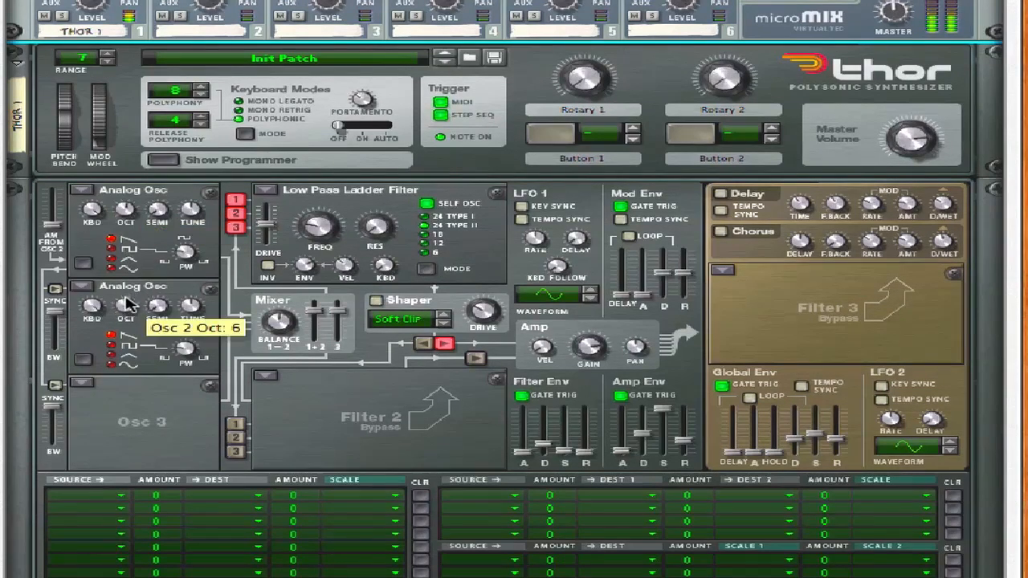
click(81, 385)
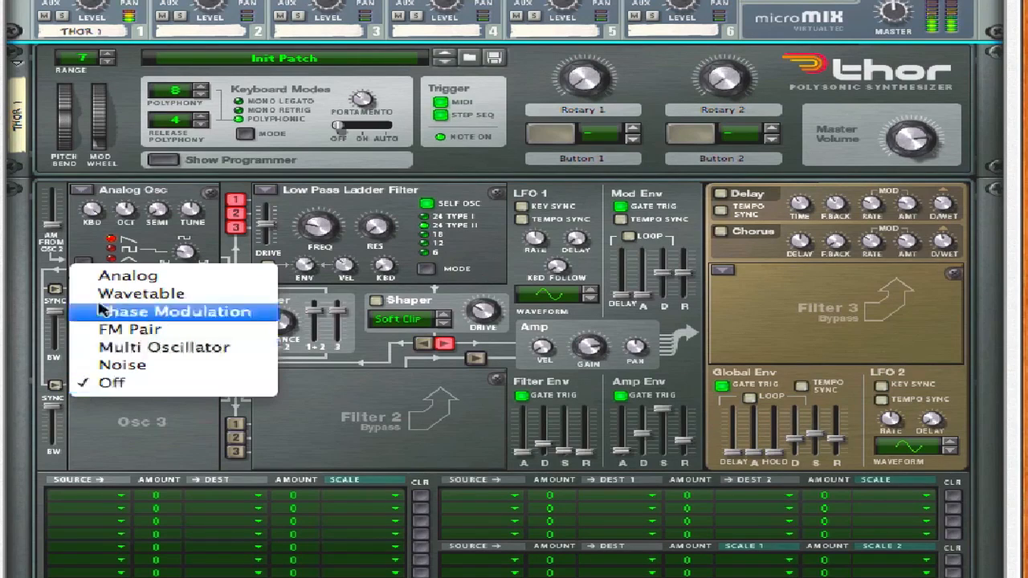
click(105, 270)
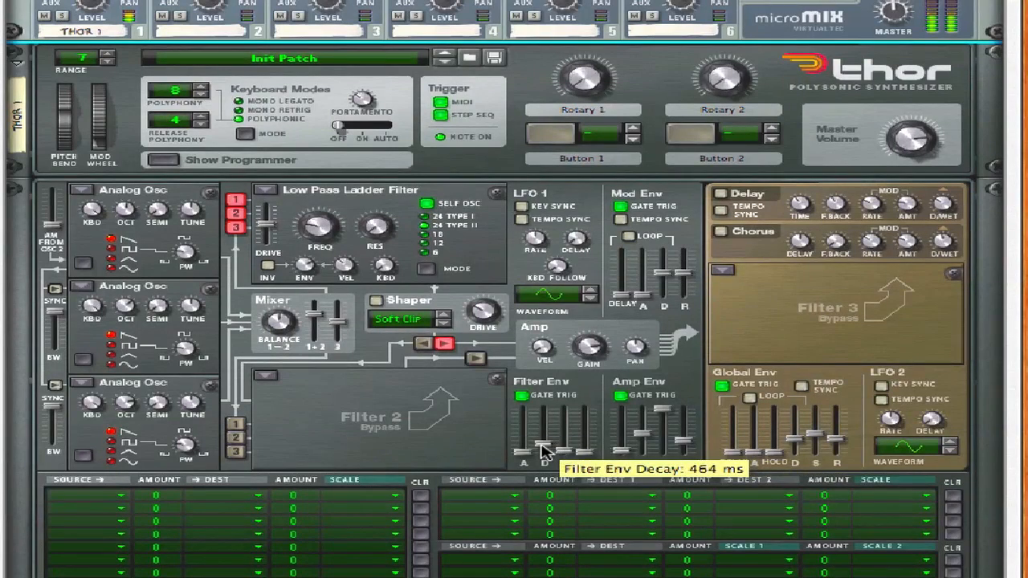
Set the Amp Env release to 285 ms and route oscillators 1, 2 and 3 into Filter 2.
mouse_move(683, 440)
mouse_down()
mouse_move(684, 426)
mouse_move(686, 449)
mouse_up()
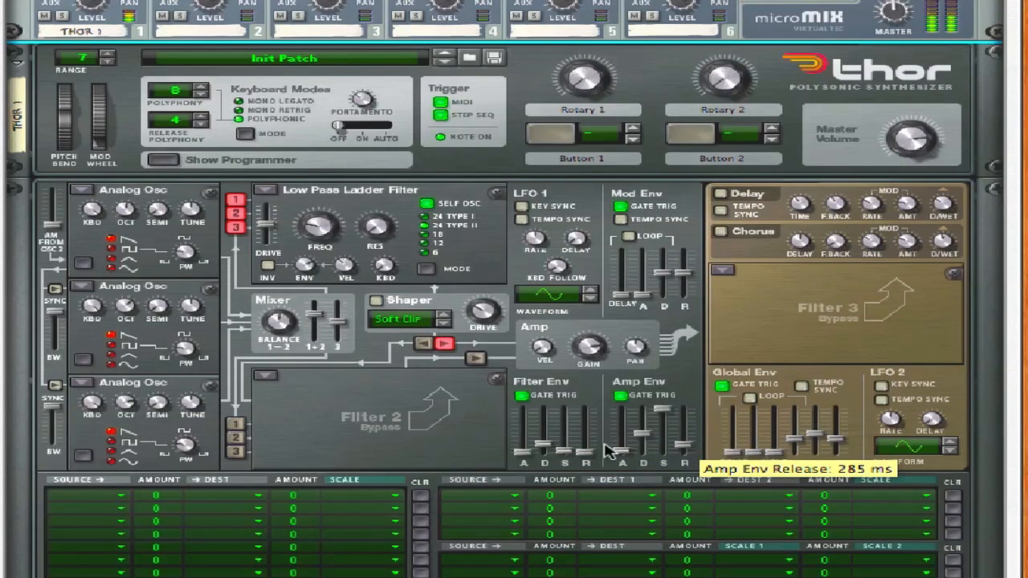
click(235, 423)
click(235, 438)
click(235, 451)
Load a Low Pass Ladder filter into the Filter 2 slot and route its output to the amplifier.
click(265, 375)
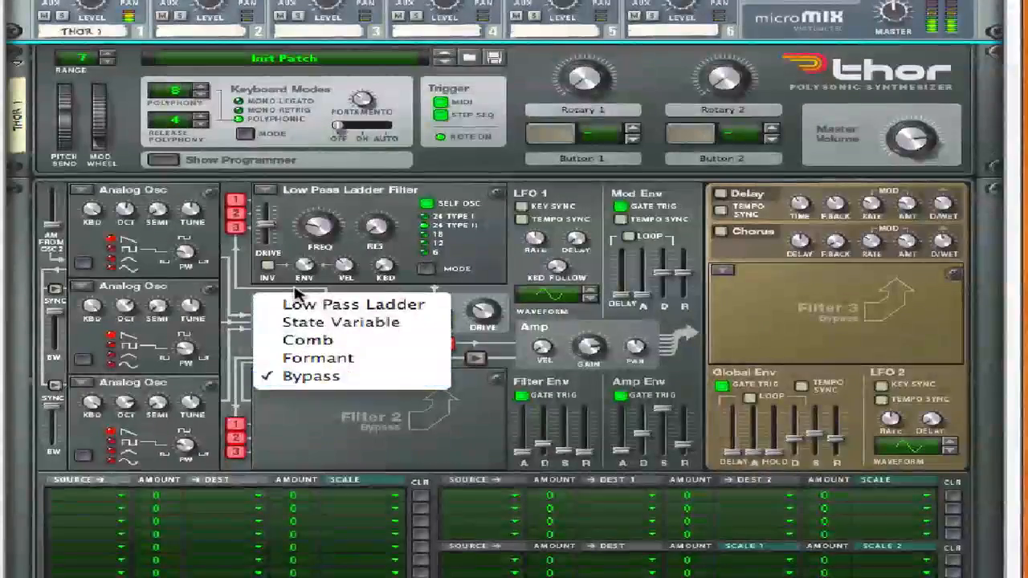
click(345, 304)
click(475, 358)
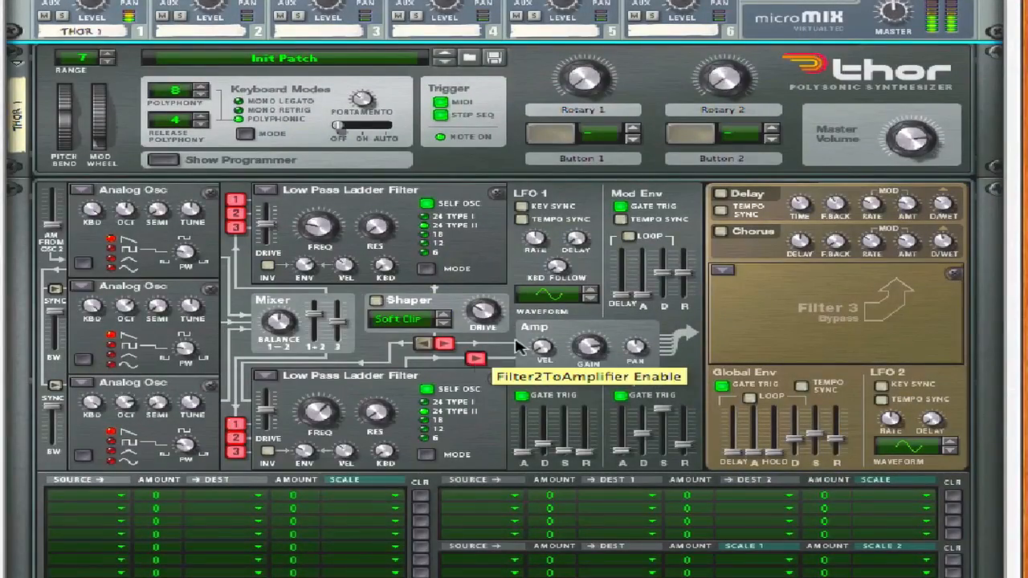
Lower the amplifier gain and set the Filter 2 frequency to 112 Hz.
drag(585, 344, 585, 348)
drag(337, 425, 339, 466)
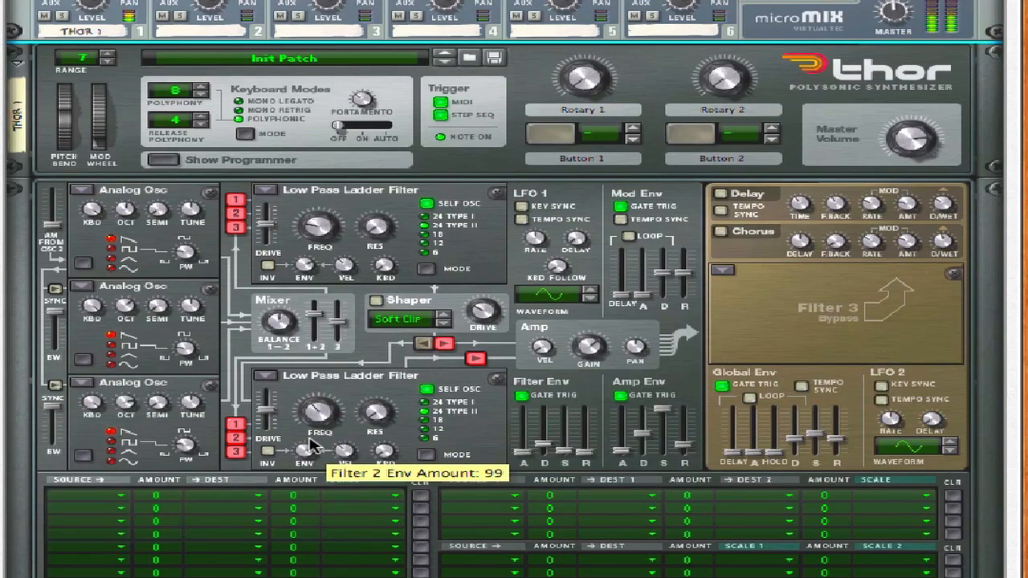
drag(314, 418, 314, 442)
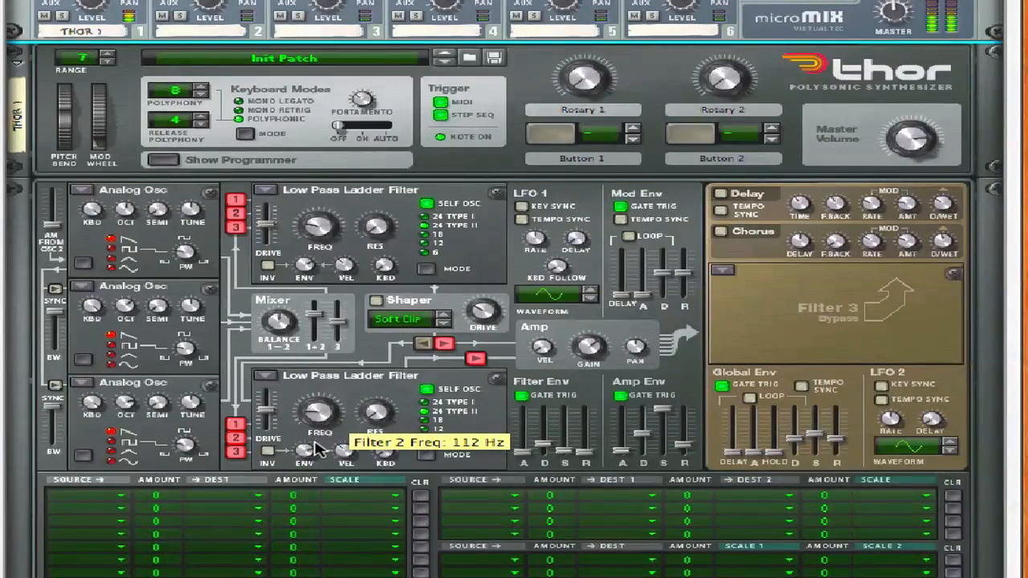
right_click(803, 321)
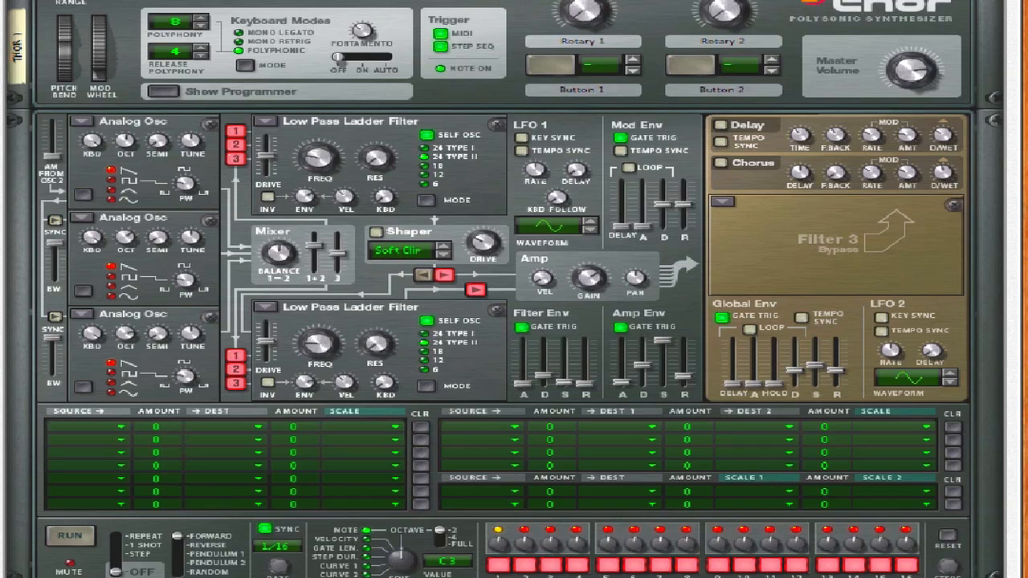
right_click(848, 241)
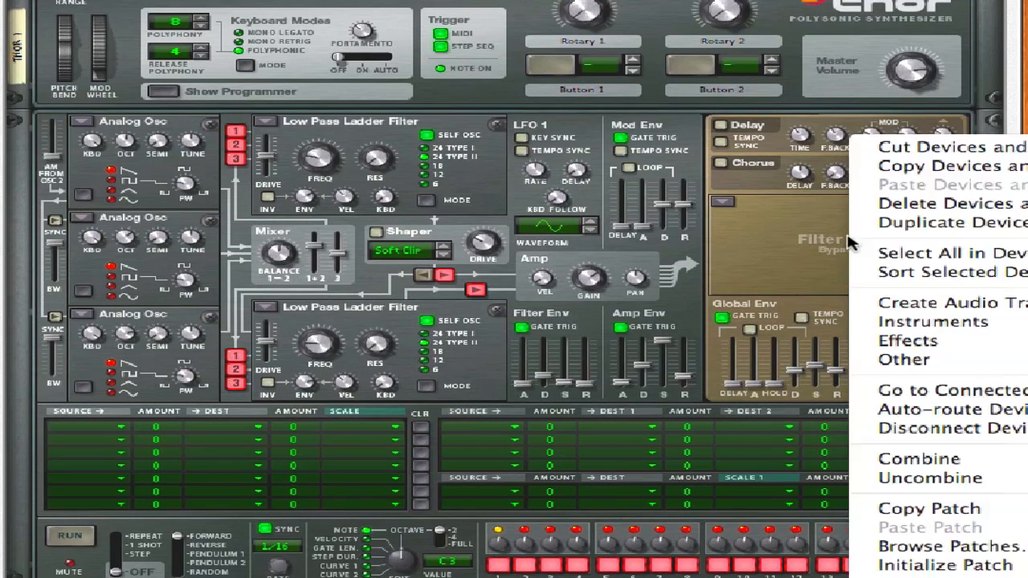
click(737, 258)
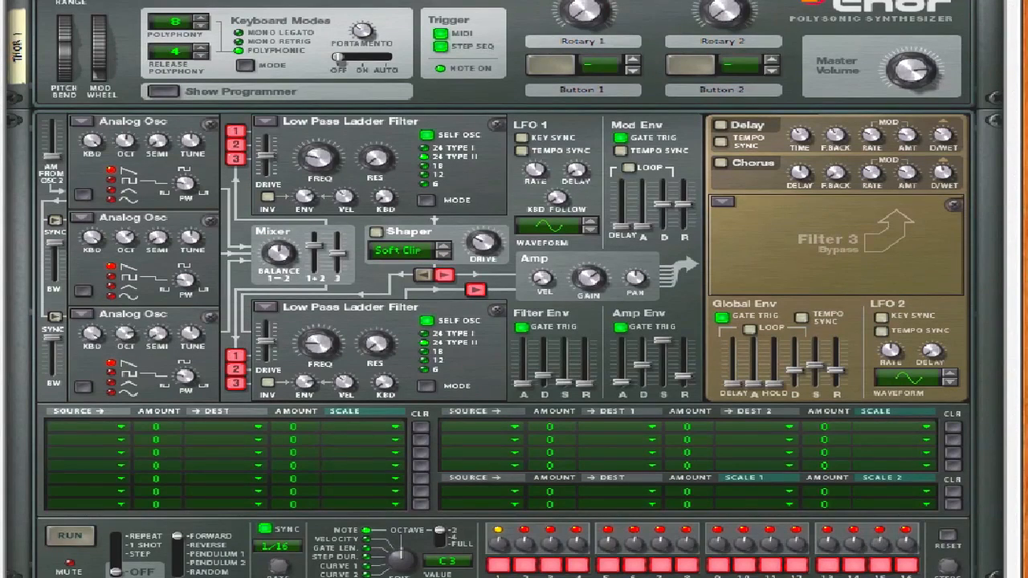
Rename the Thor synth as Tone 1 and duplicate it together with its track.
click(20, 55)
text(T)
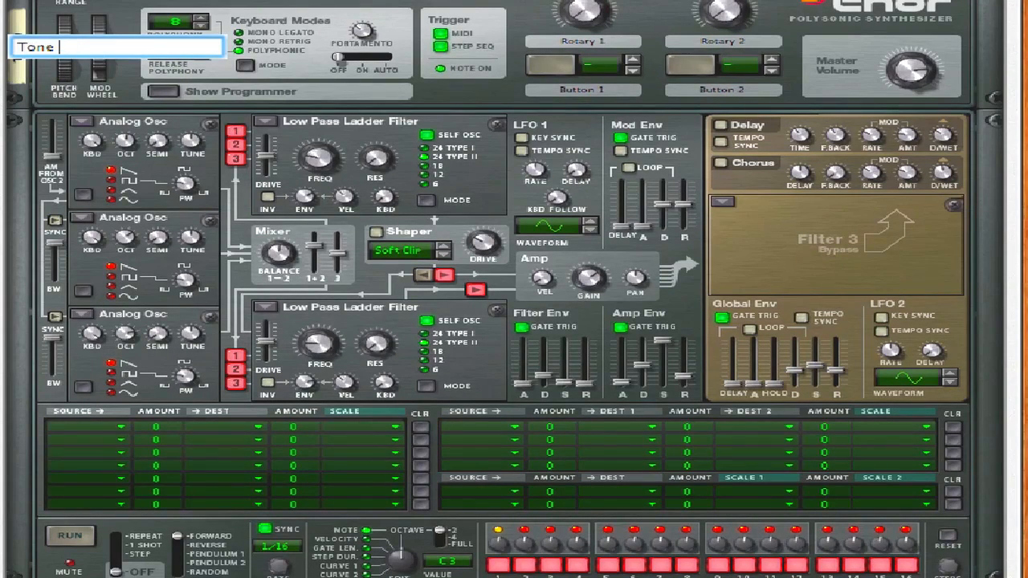
text(one)
key(Escape)
right_click(823, 19)
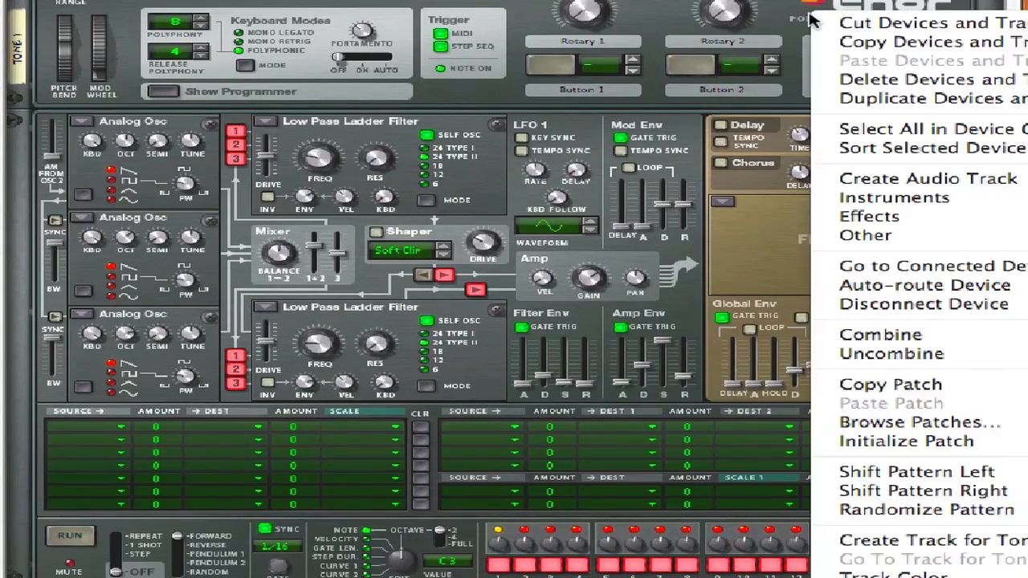
click(843, 101)
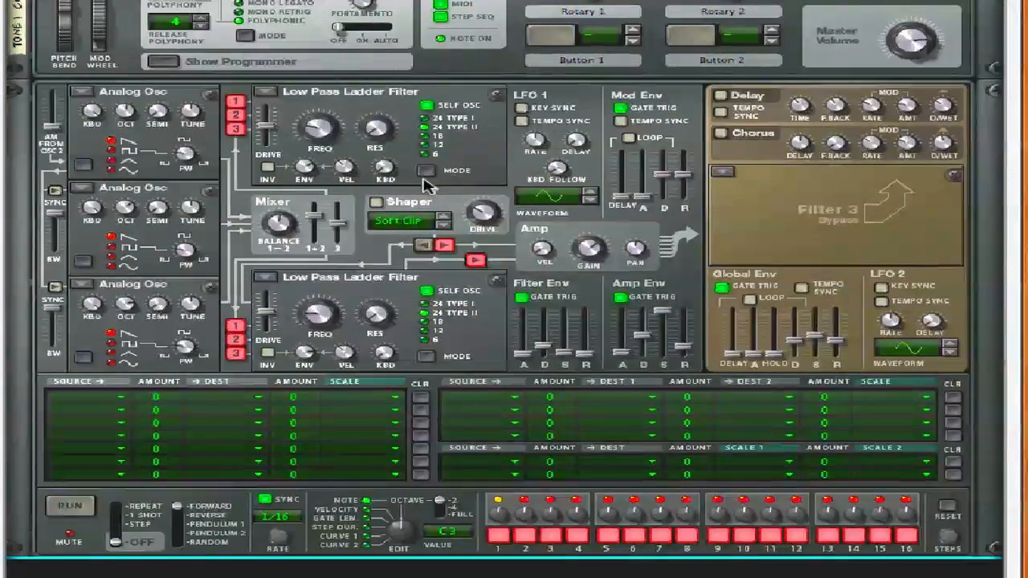
On the duplicated Thor, switch both ladder filters to the 18 mode and raise their frequencies.
drag(323, 95, 322, 67)
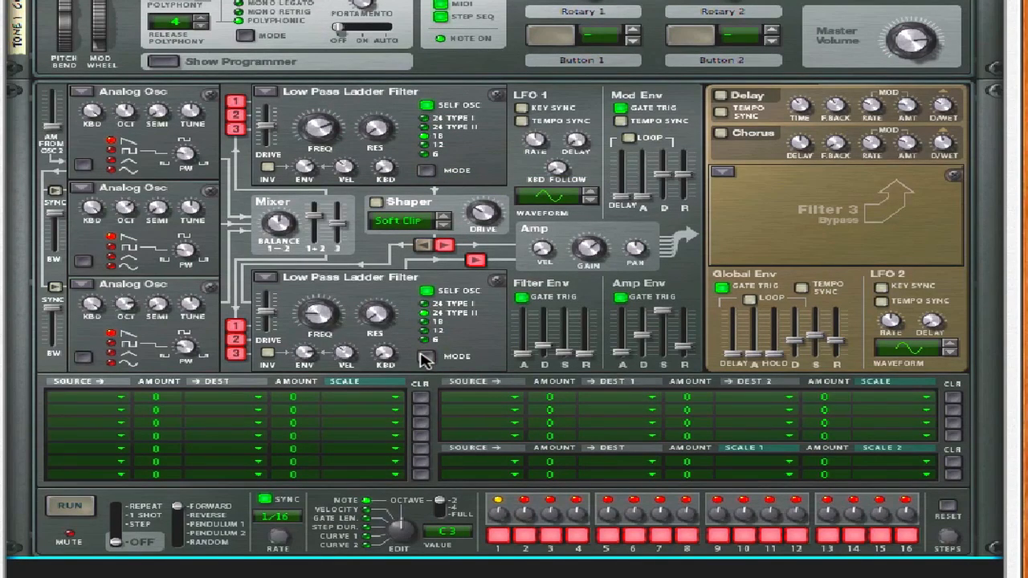
drag(319, 314, 314, 245)
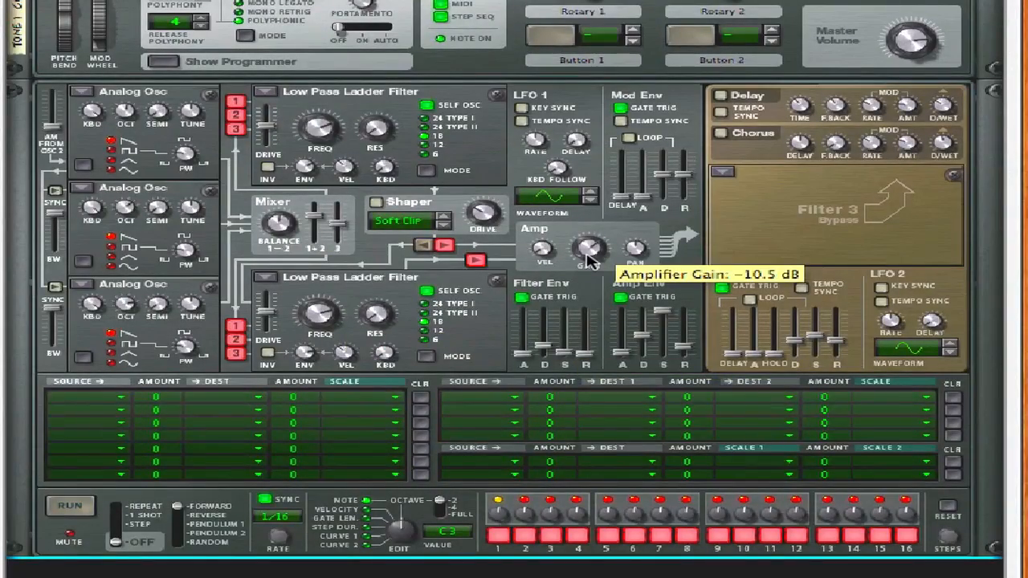
Turn down the level of the duplicated synth's channel 2 on the line mixer.
scroll(379, 120, up, 10)
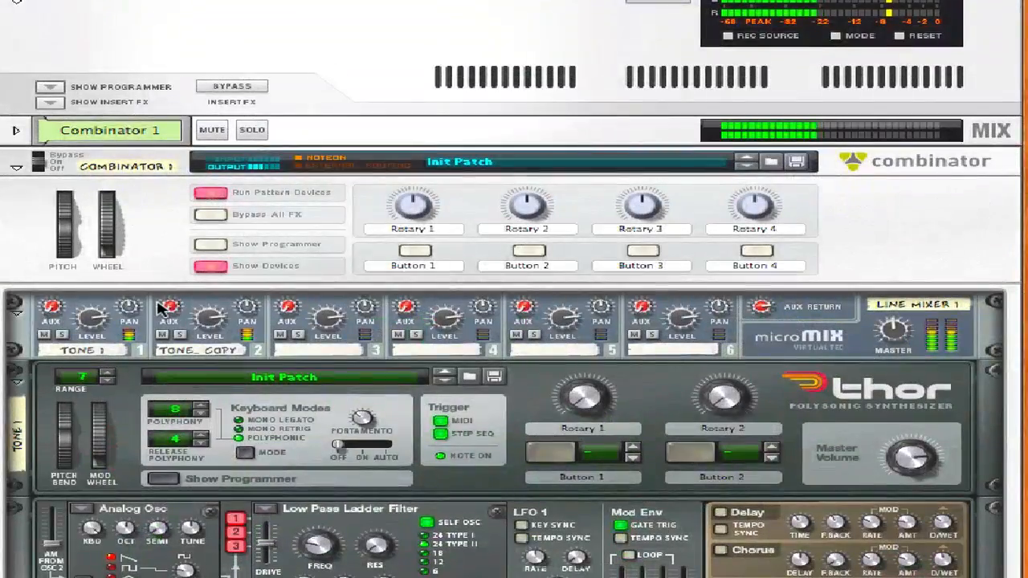
drag(219, 331, 223, 377)
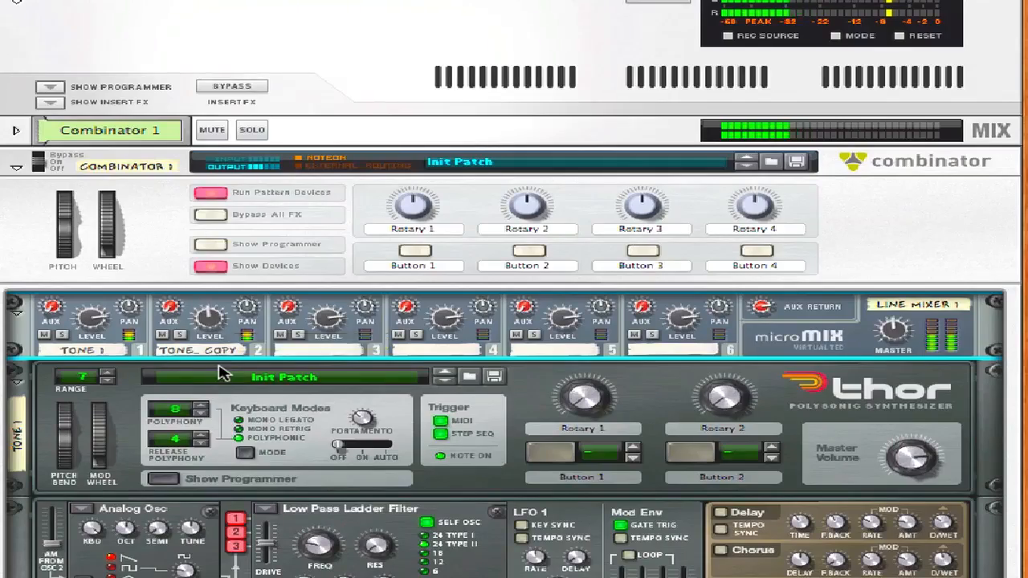
On the duplicated Thor, set the Filter 2 frequency to 472 Hz and readjust the Filter 1 frequency.
scroll(223, 374, down, 10)
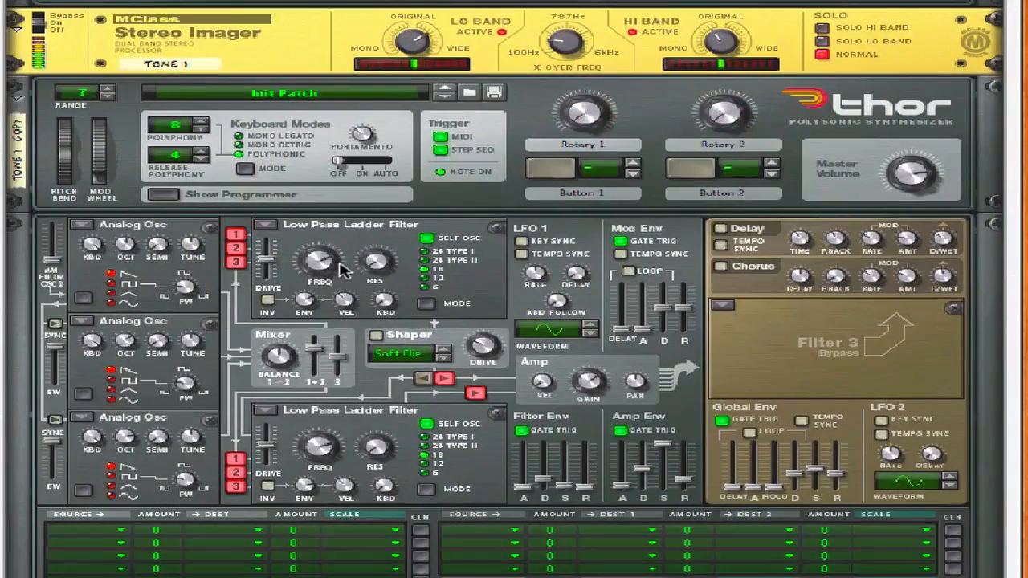
drag(328, 490, 333, 520)
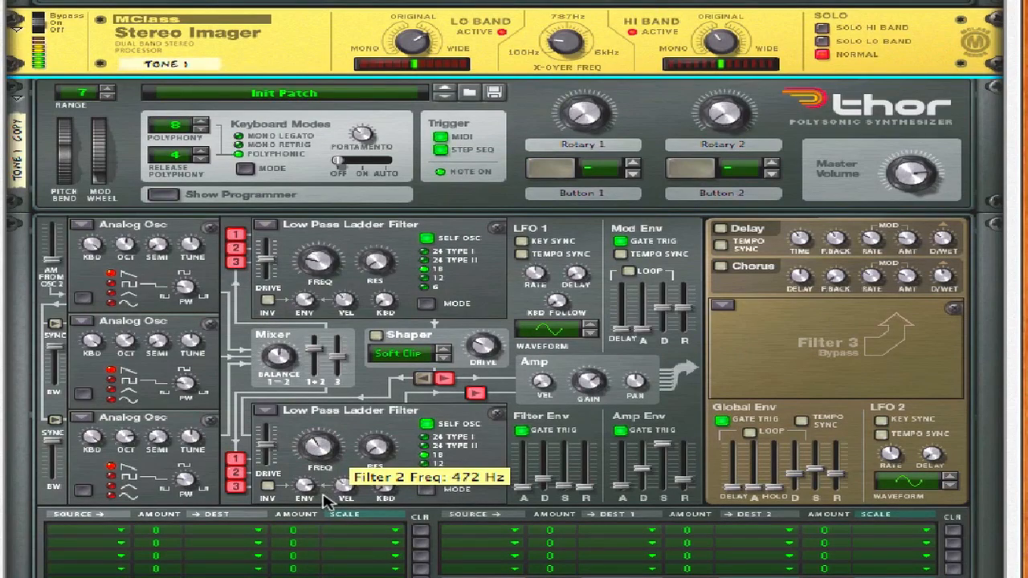
drag(313, 258, 312, 241)
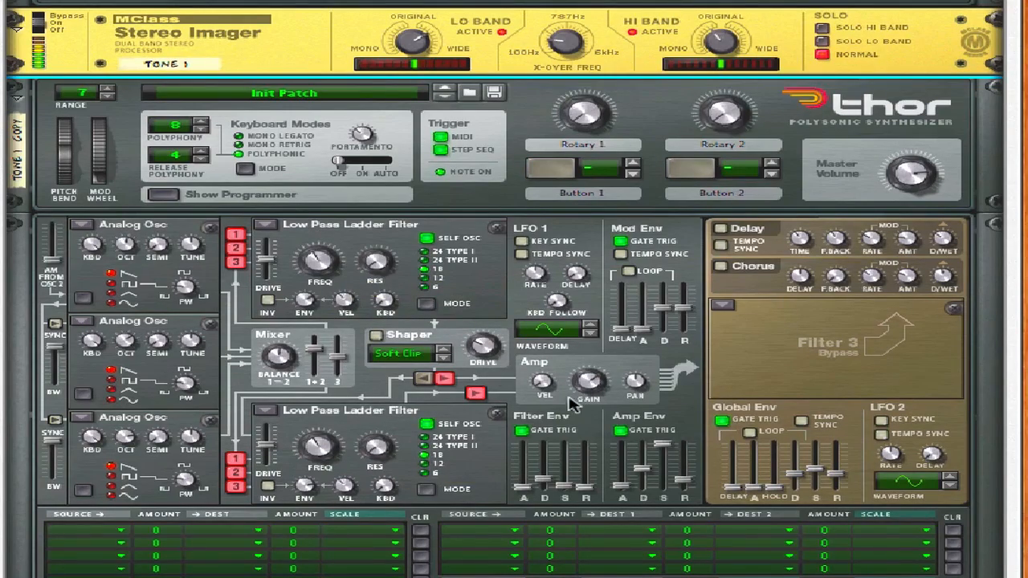
Fine-tune the channel 2 level of the duplicated synth on the line mixer.
scroll(510, 360, up, 20)
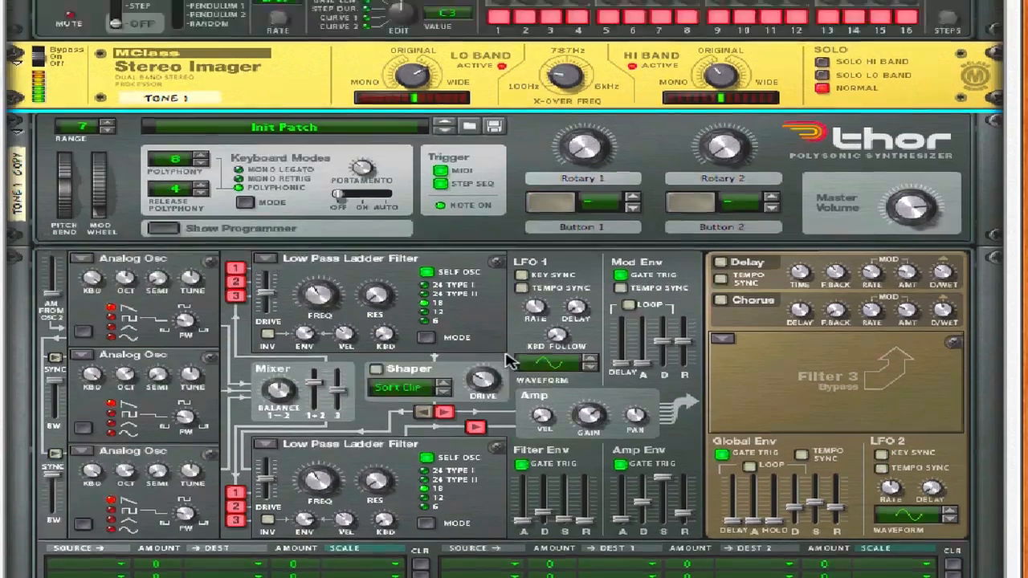
scroll(509, 361, up, 2)
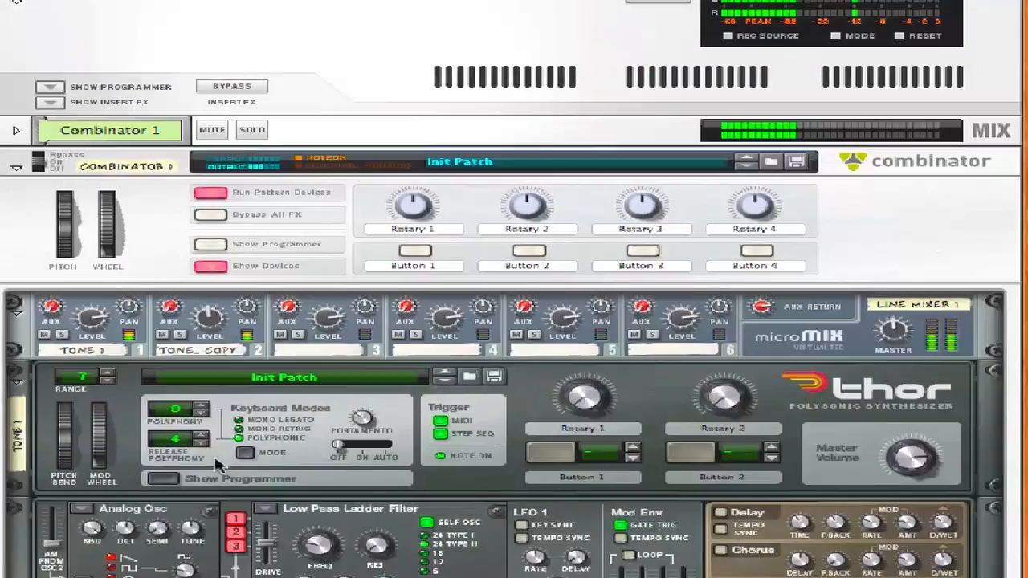
mouse_move(216, 321)
mouse_down()
mouse_move(221, 293)
mouse_move(215, 320)
mouse_up()
Rename the original Tone 1 Thor synth as Low.
scroll(215, 320, down, 5)
scroll(215, 319, up, 1)
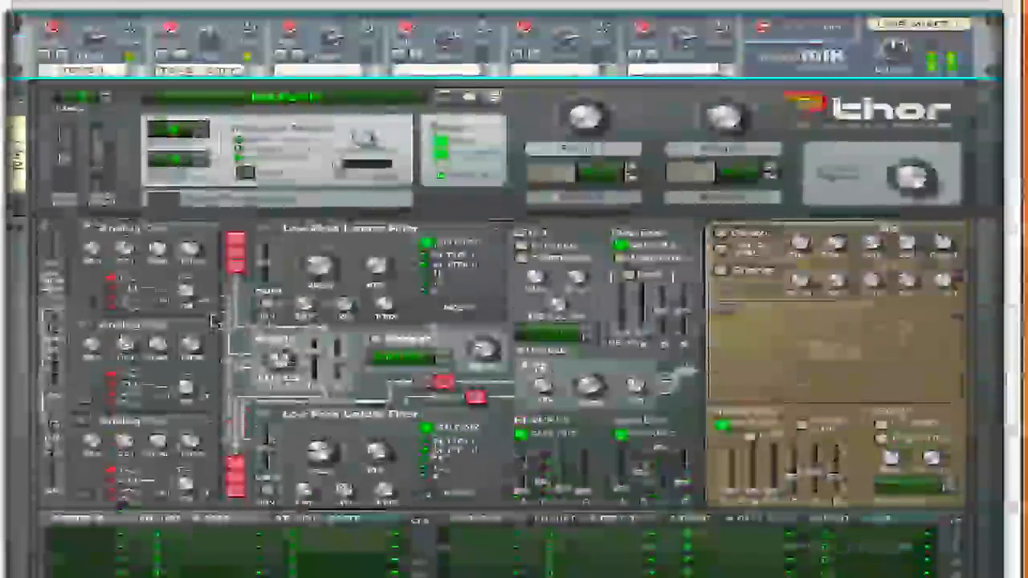
double_click(16, 156)
text(Low)
key(Return)
Rename the MClass Stereo Imager below the first Thor as Low.
scroll(18, 162, down, 5)
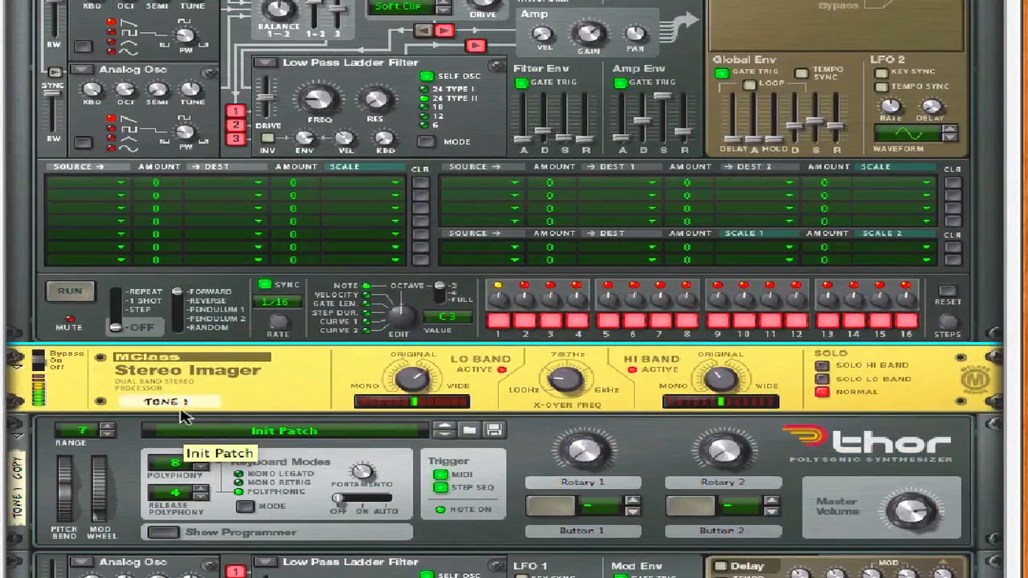
double_click(170, 403)
text(Low)
key(Return)
Rename the duplicated Thor synth, Tone 1 copy, as Mids.
scroll(178, 410, down, 5)
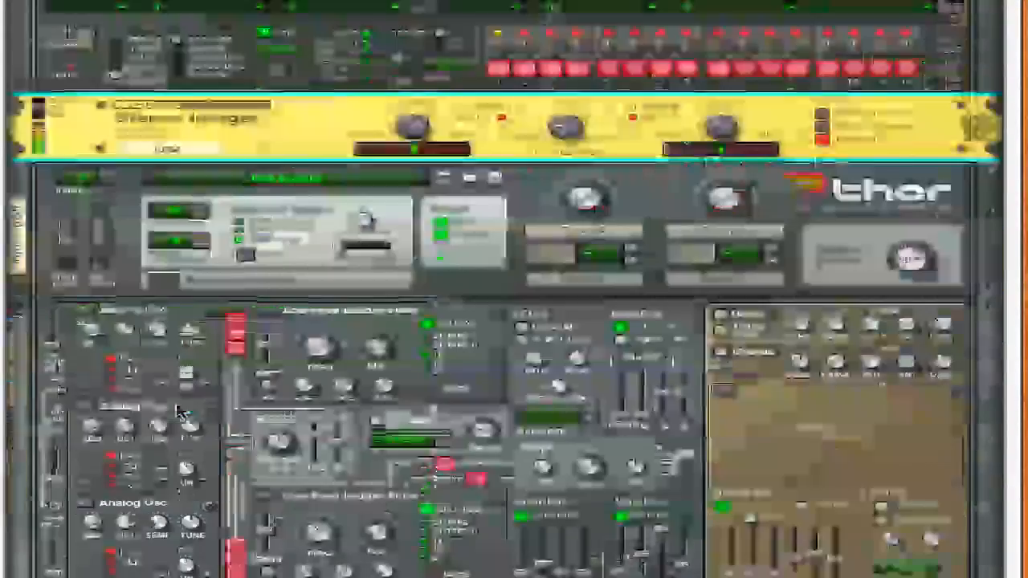
double_click(10, 71)
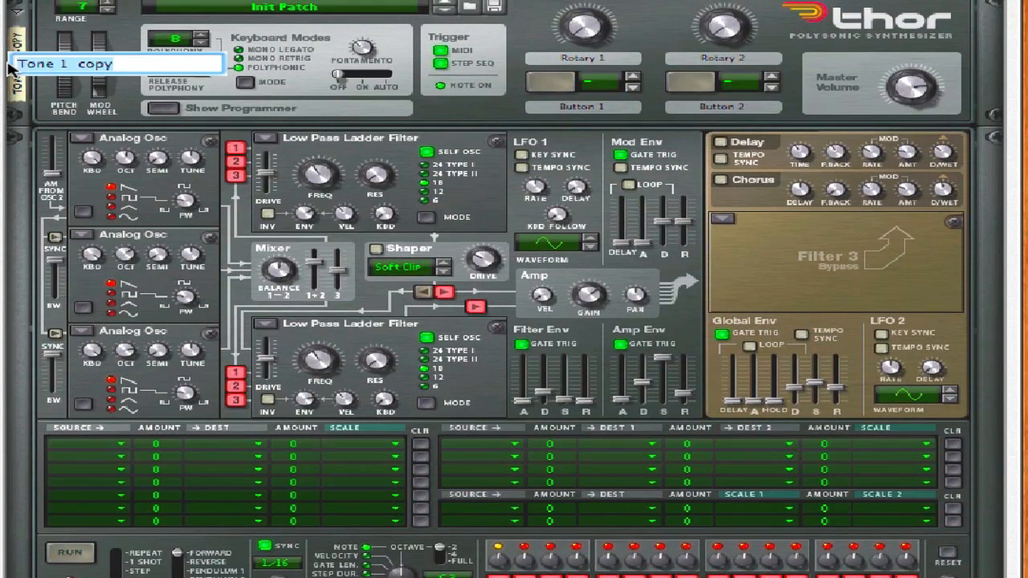
text(Mids)
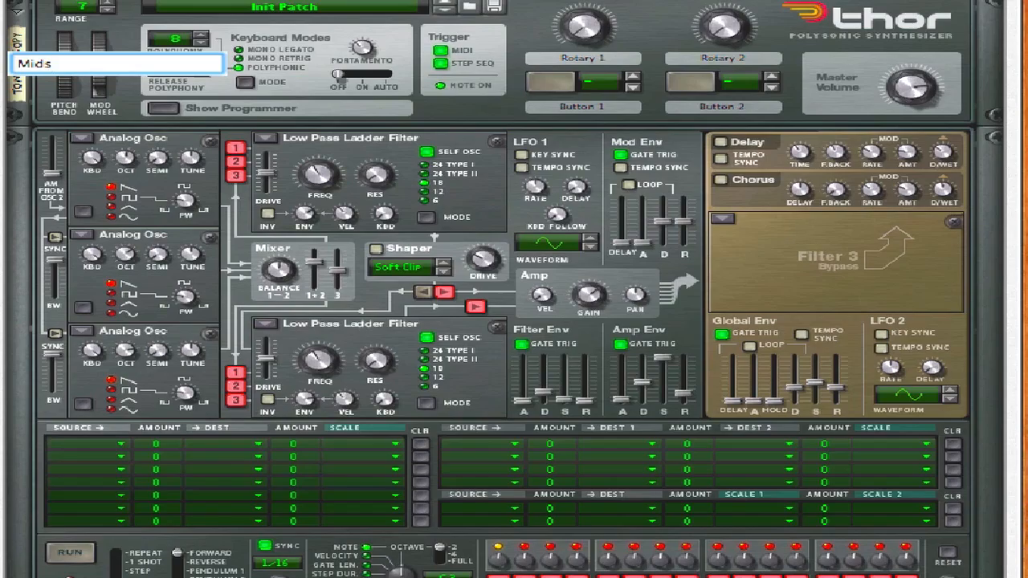
key(Return)
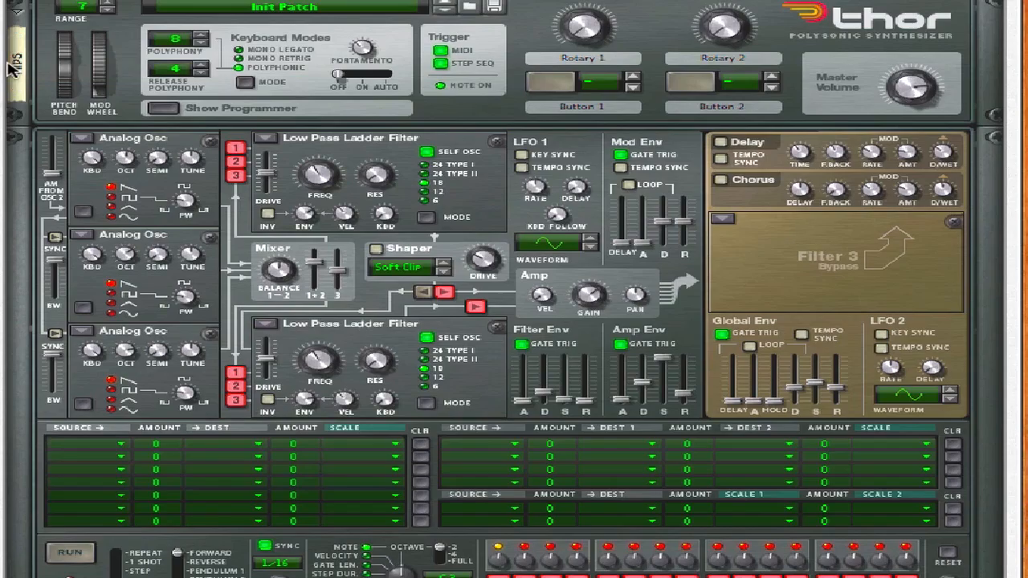
Add an MClass Stereo Imager below the Mids Thor synth.
right_click(11, 69)
mouse_move(241, 265)
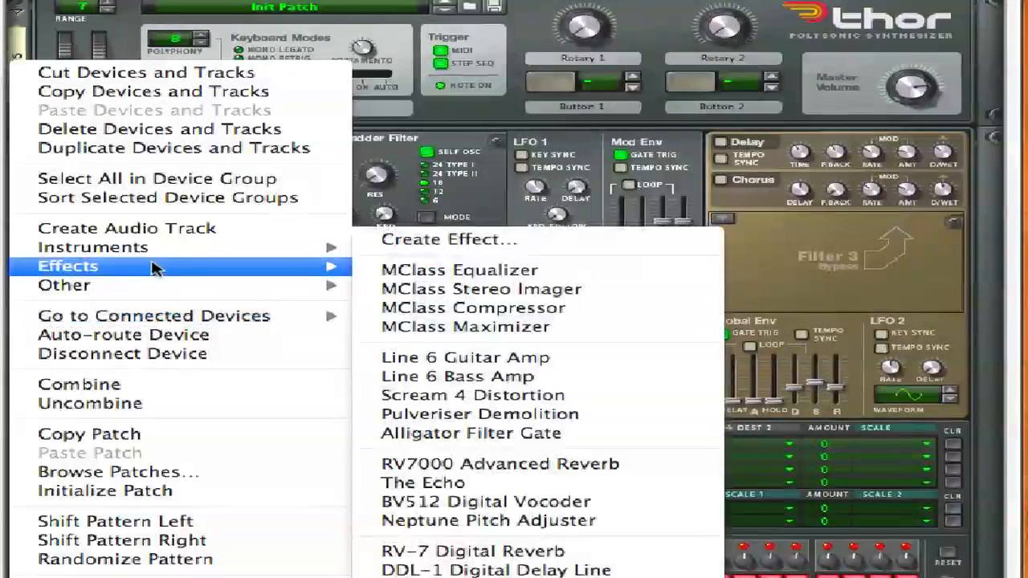
click(482, 289)
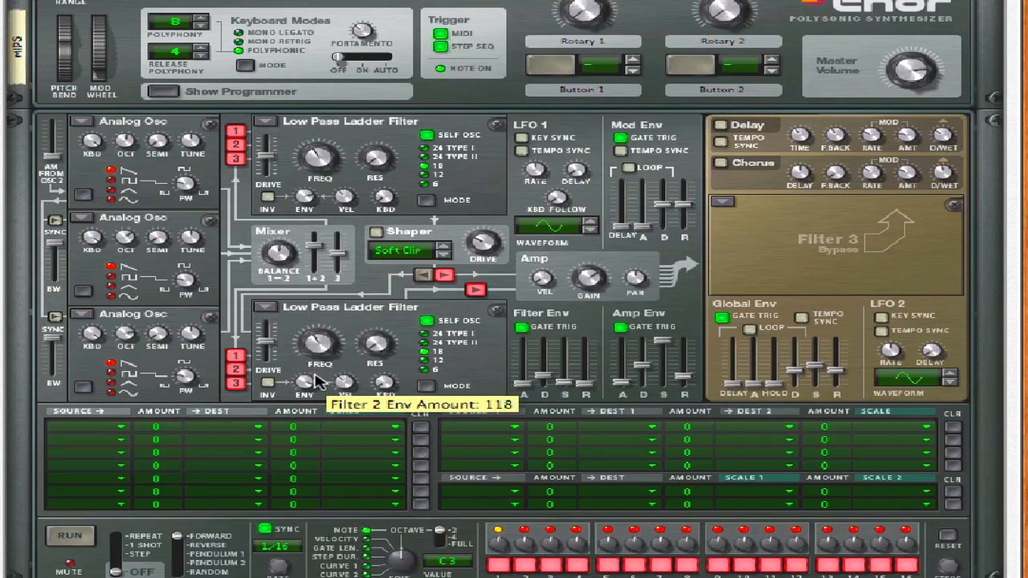
scroll(396, 369, down, 5)
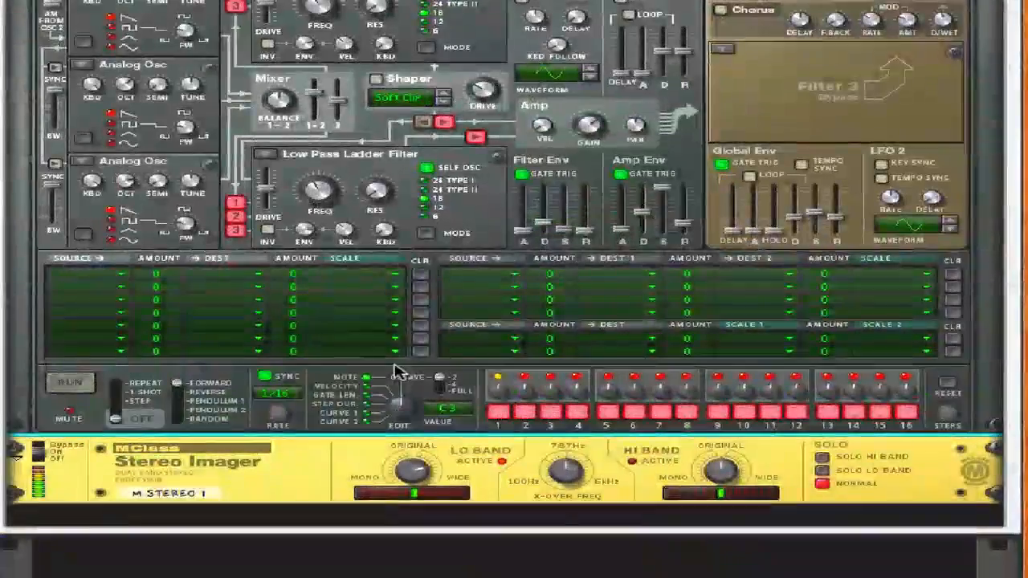
Duplicate the Mids Thor synth inside the Combinator.
scroll(400, 383, up, 2)
right_click(817, 161)
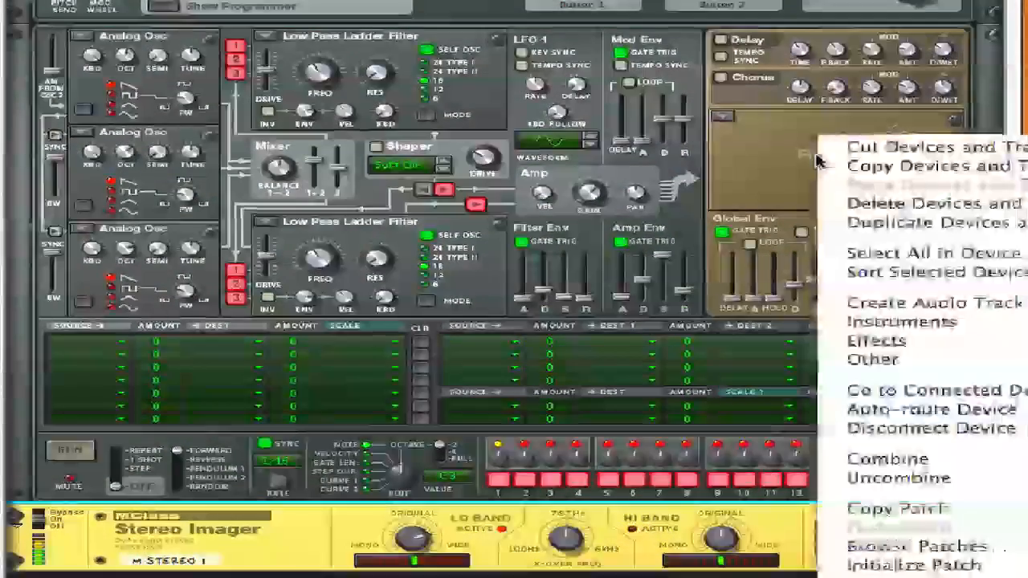
click(874, 225)
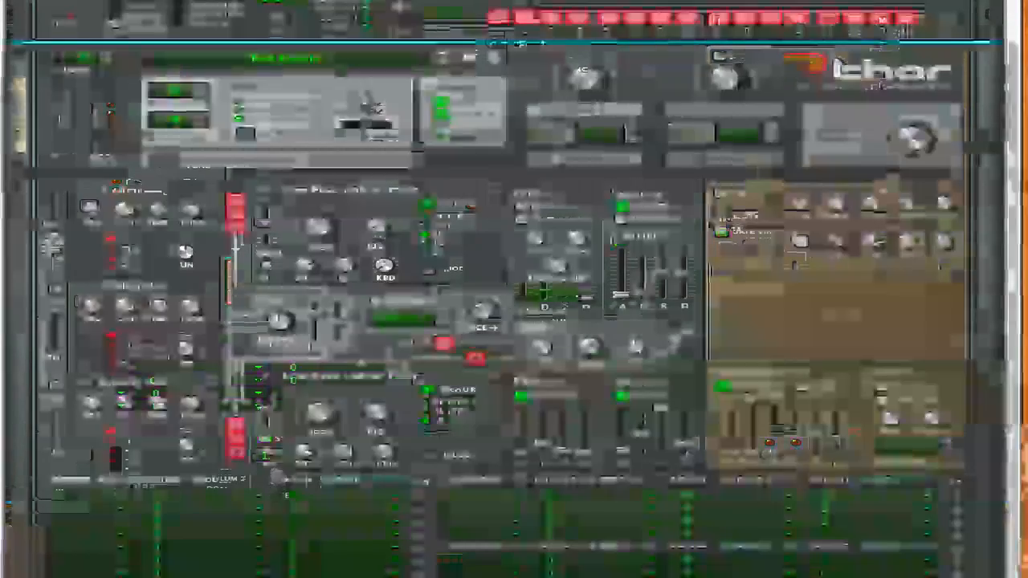
scroll(514, 321, down, 4)
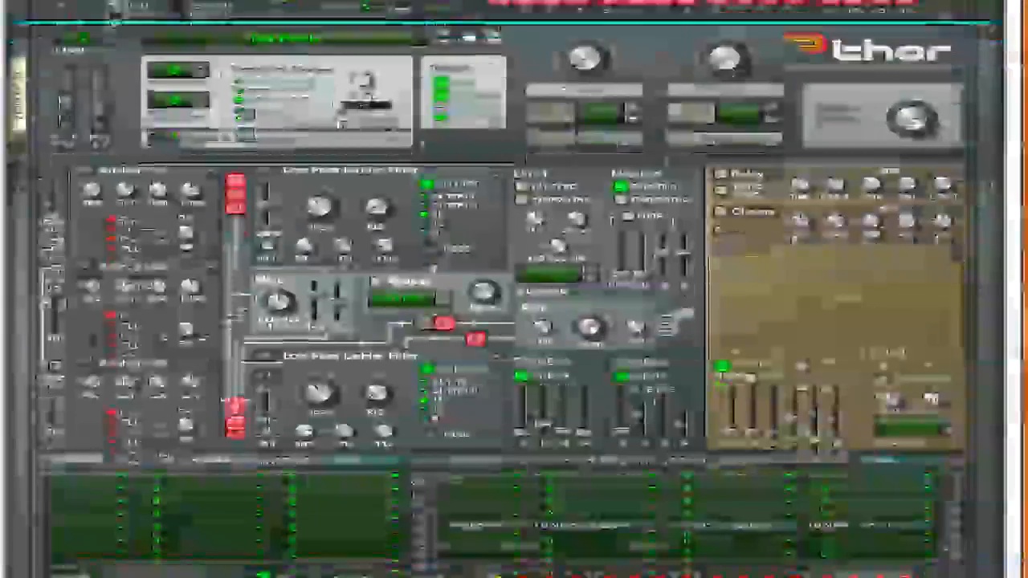
Cable the audio output of the duplicated Mids synth to channel 3 of the line mixer on the rack's rear side.
scroll(514, 321, up, 2)
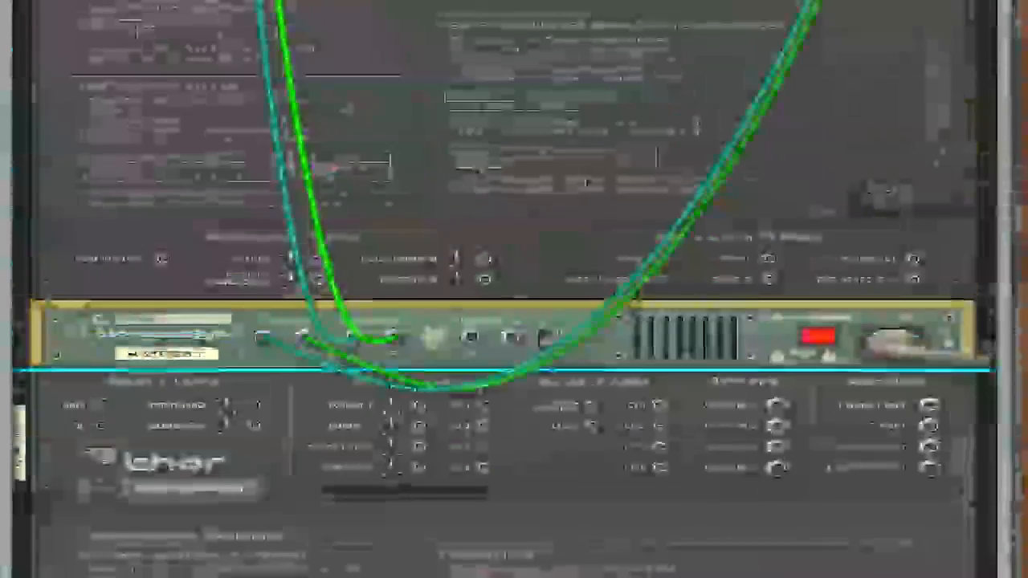
scroll(514, 321, up, 10)
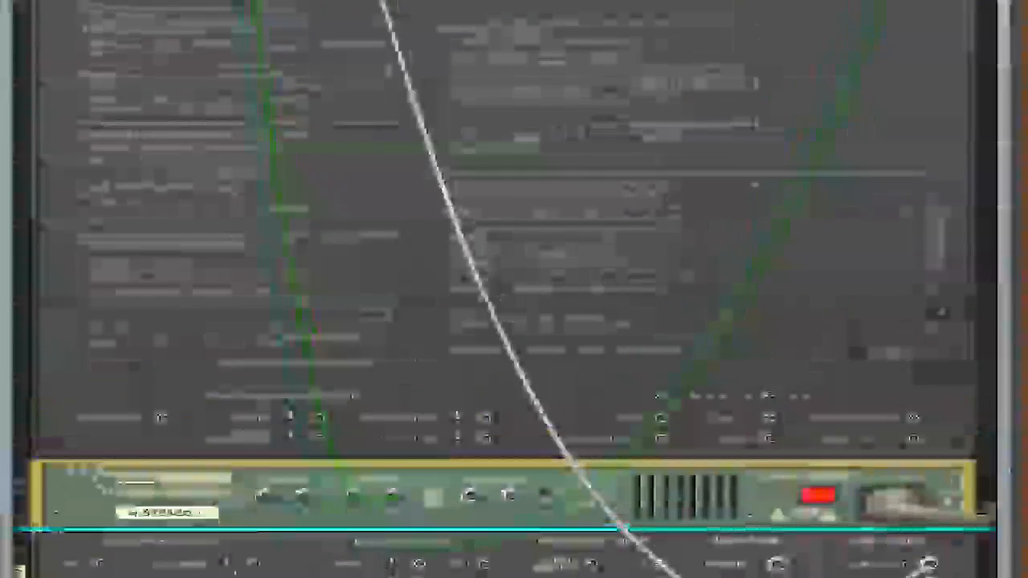
scroll(514, 321, up, 10)
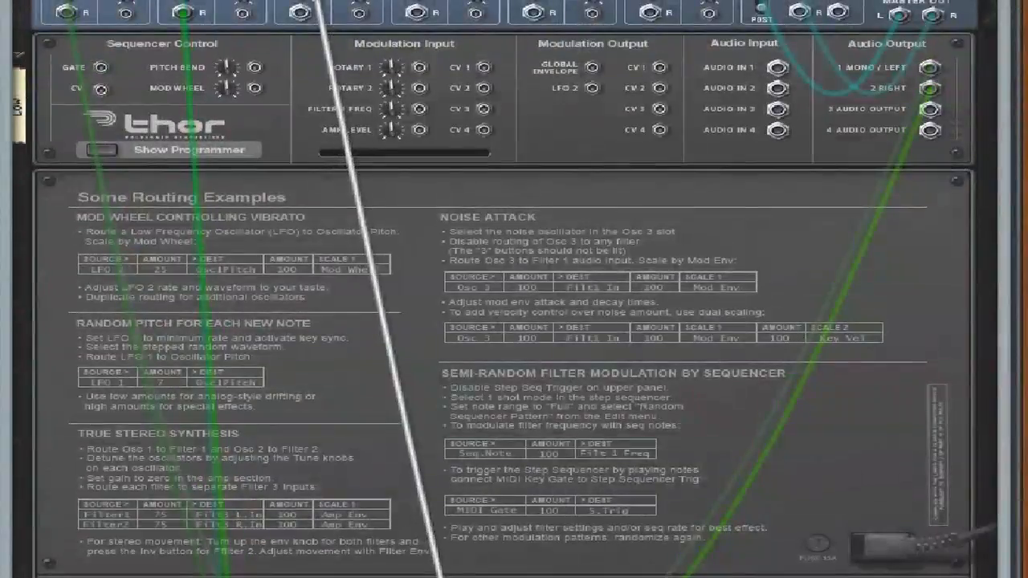
drag(317, 3, 310, 4)
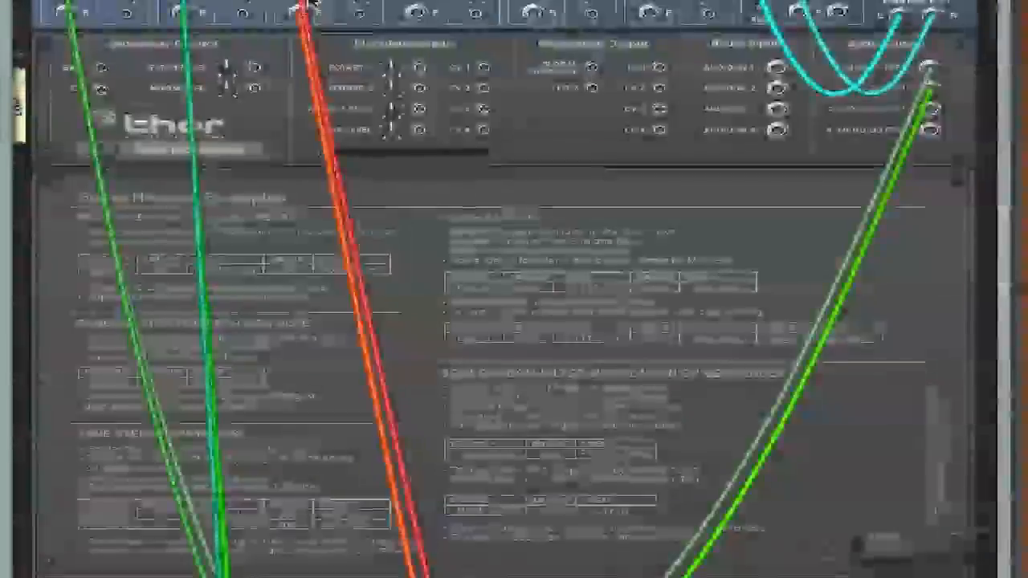
key(Tab)
scroll(312, 5, down, 8)
scroll(315, 6, up, 10)
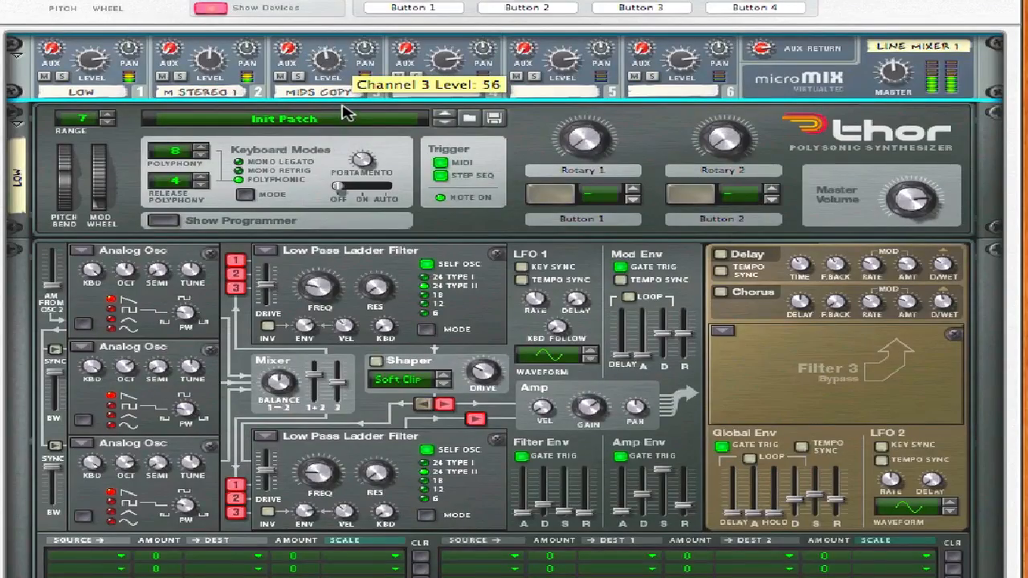
Set both low pass ladder filters of the duplicated Mids synth to the 12 slope and raise their cutoff frequencies.
scroll(346, 112, down, 3)
scroll(345, 112, up, 5)
scroll(334, 152, down, 10)
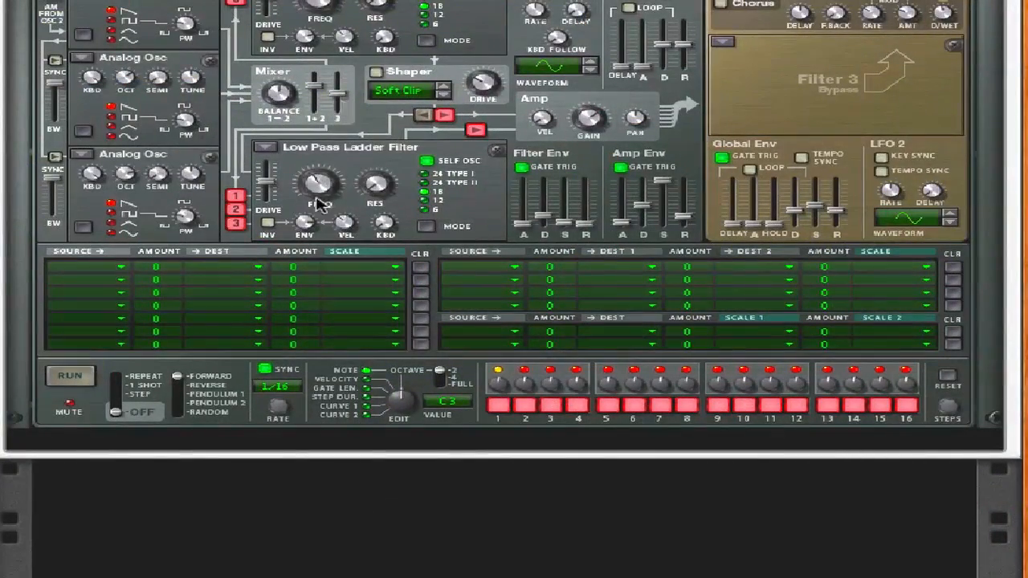
click(428, 224)
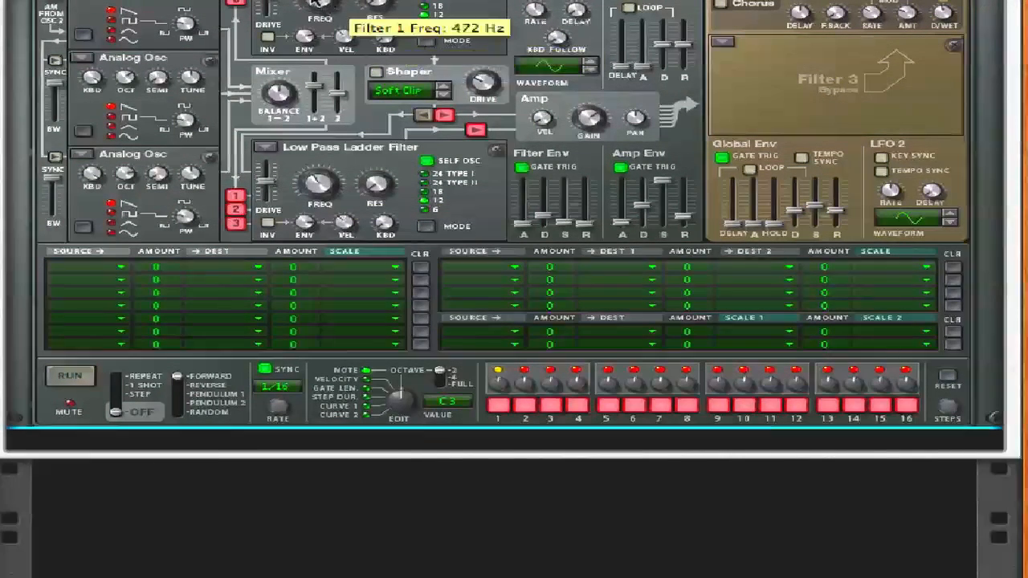
drag(321, 4, 321, 2)
drag(329, 195, 338, 157)
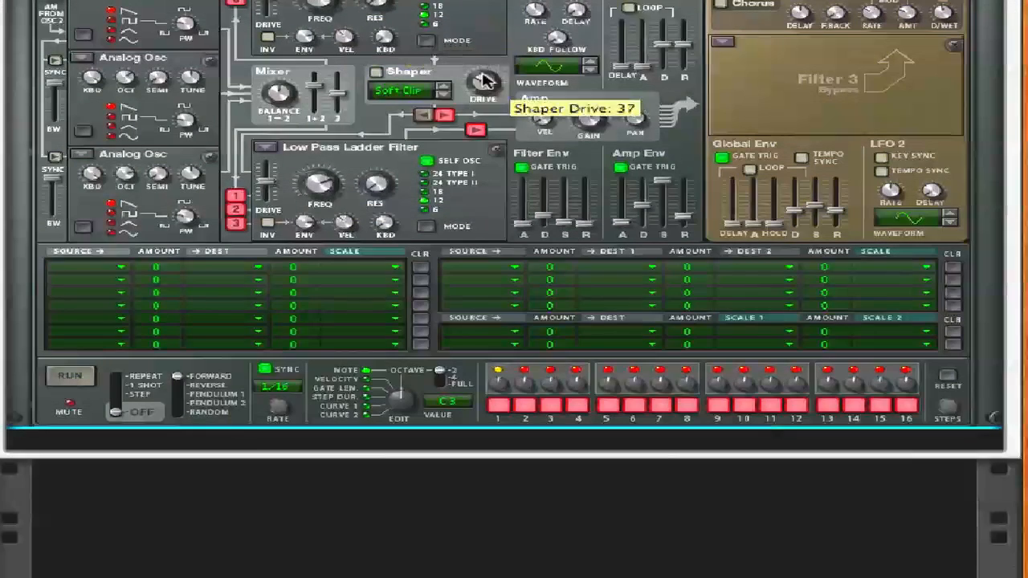
Shorten the filter envelope decay of the duplicated Mids synth slightly and adjust the filter envelope decay of the Low synth.
mouse_move(544, 215)
mouse_down()
mouse_move(543, 201)
mouse_move(544, 230)
mouse_move(546, 221)
mouse_up()
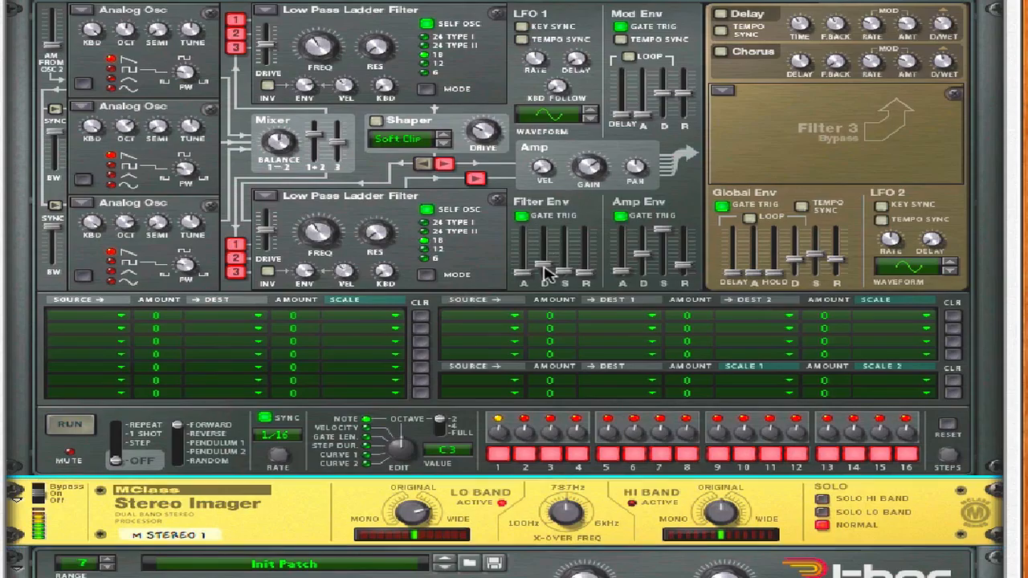
scroll(547, 270, down, 15)
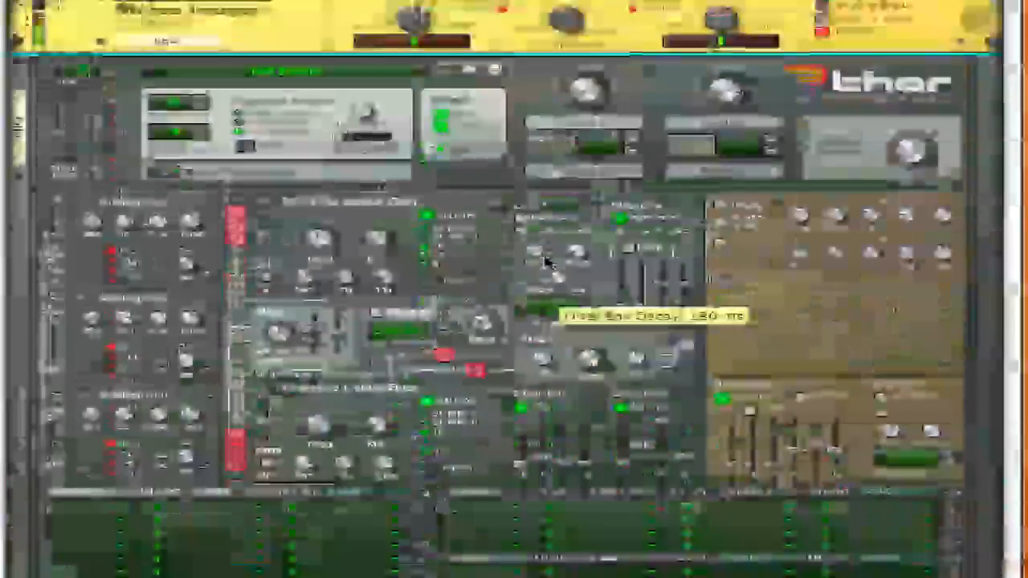
scroll(546, 258, up, 1)
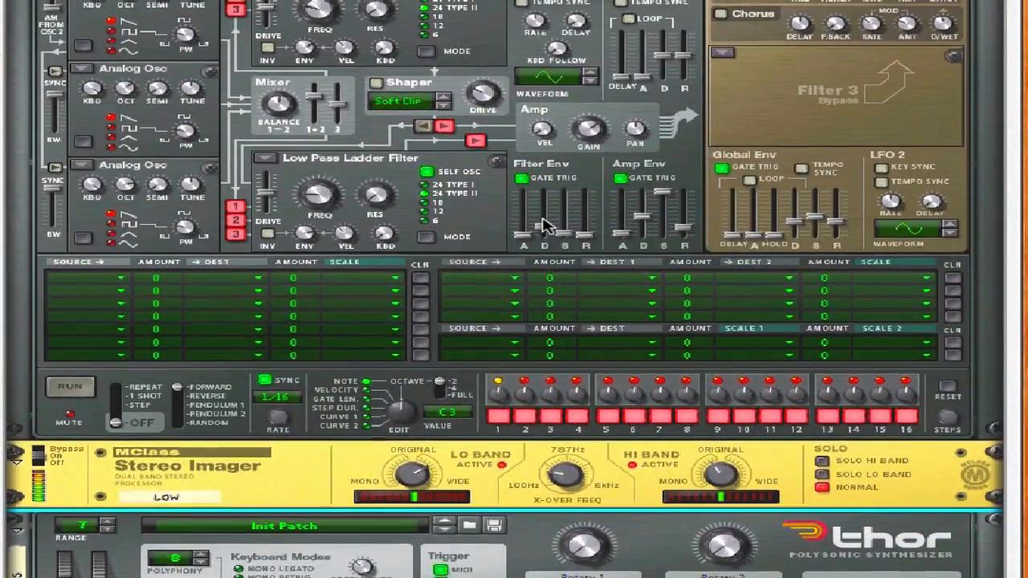
scroll(544, 225, up, 2)
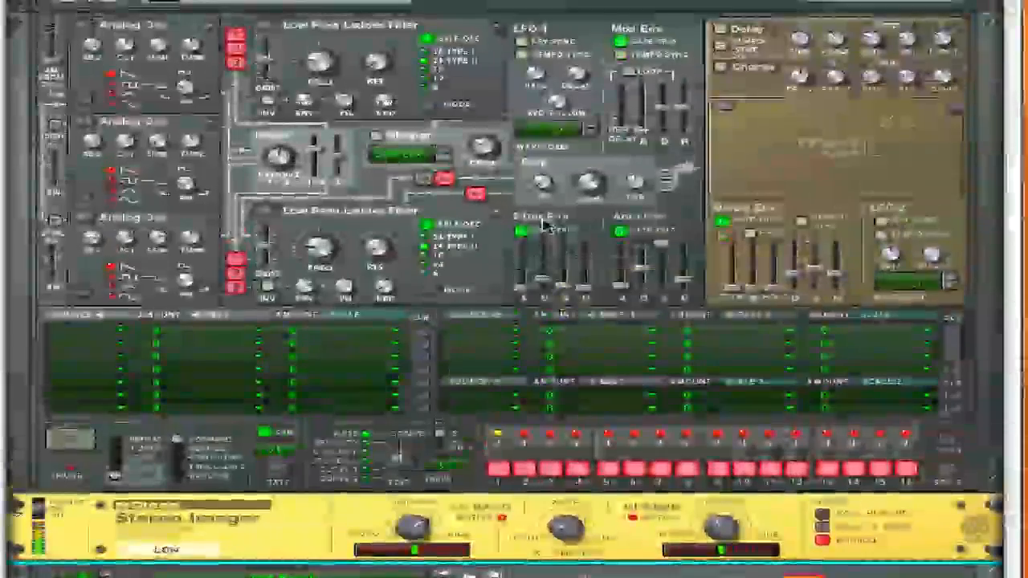
drag(542, 294, 541, 275)
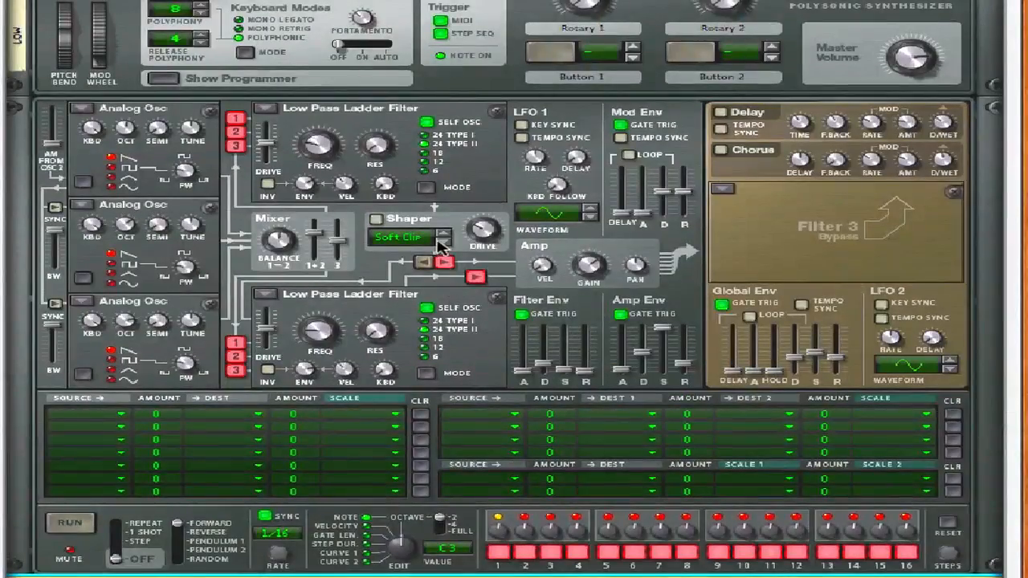
Add an MClass Stereo Imager below the duplicated Mids synth and widen its low and high bands.
scroll(454, 408, down, 20)
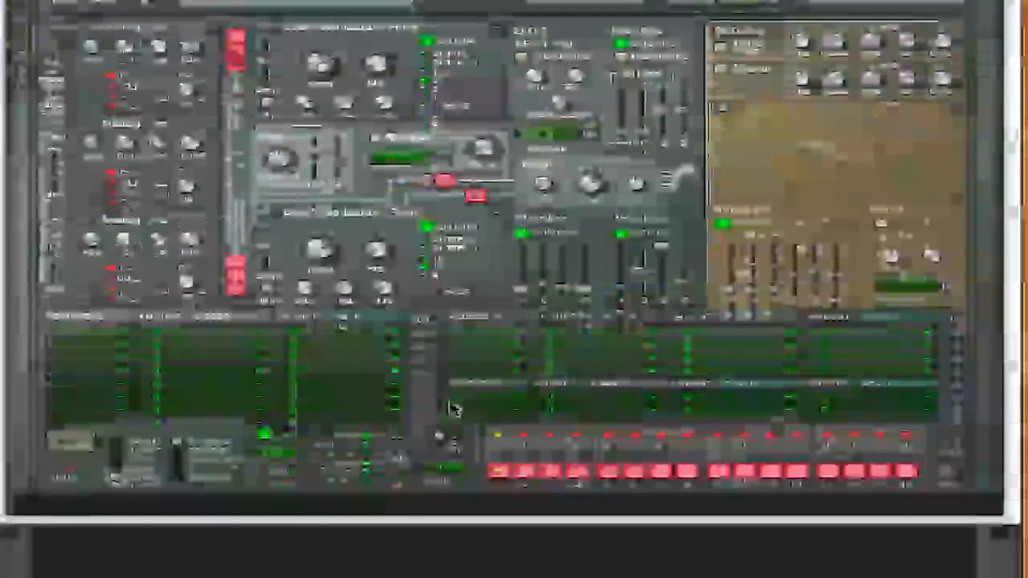
scroll(454, 410, up, 1)
scroll(455, 409, up, 10)
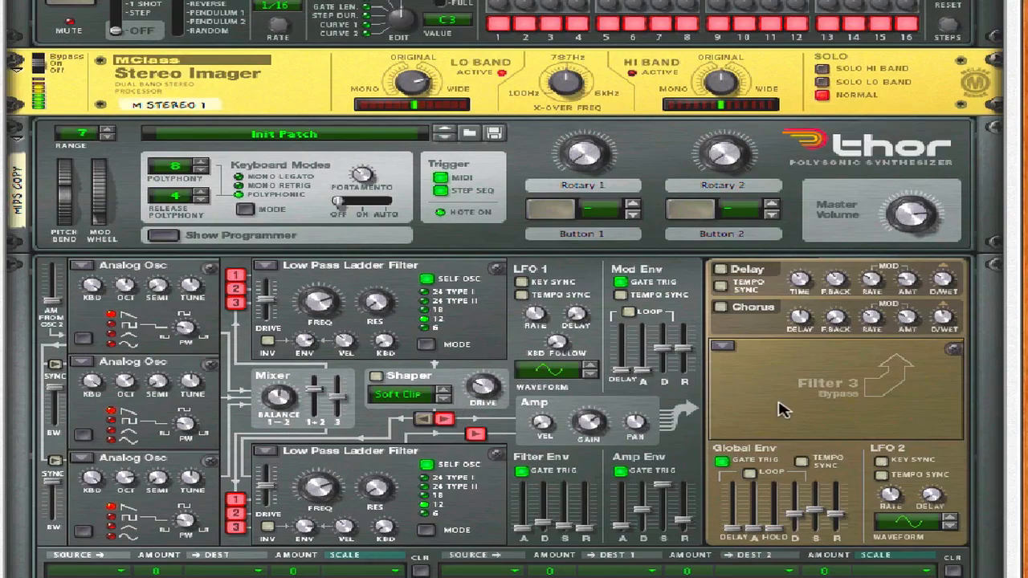
right_click(783, 409)
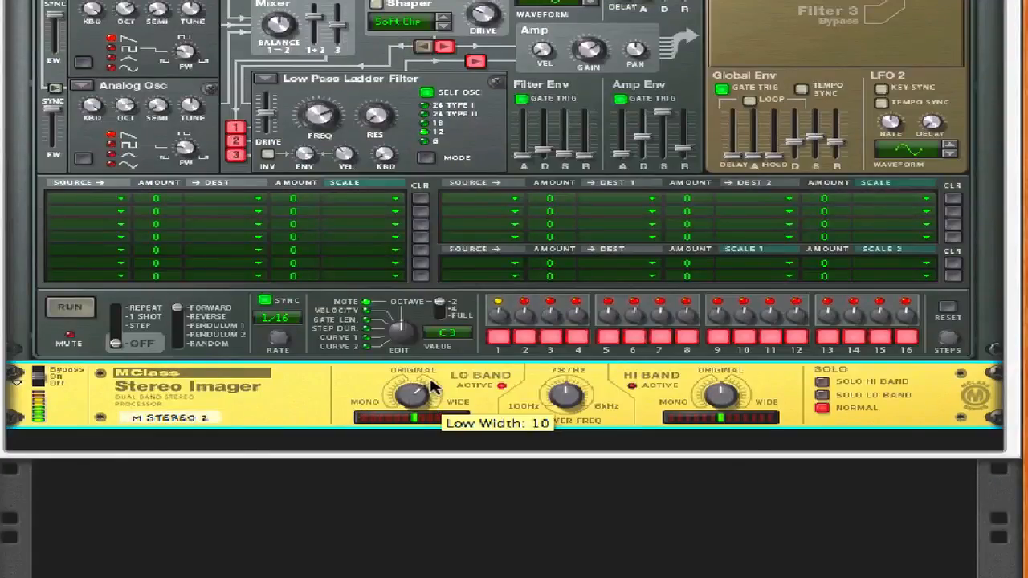
drag(432, 387, 433, 359)
drag(719, 395, 691, 375)
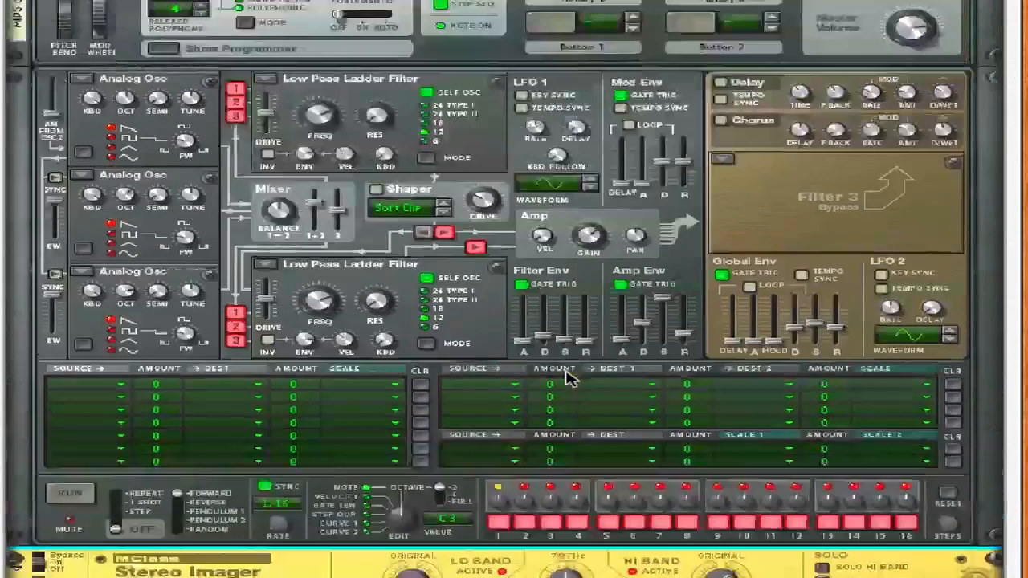
Turn on the Chorus effect in the duplicated Mids synth and adjust its delay.
scroll(566, 379, up, 5)
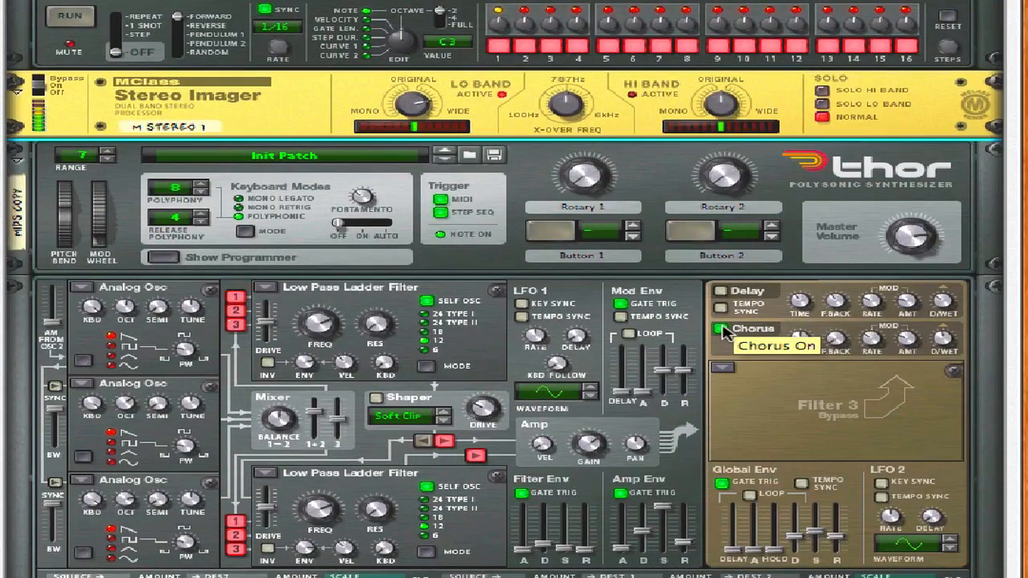
click(725, 332)
drag(799, 338, 797, 379)
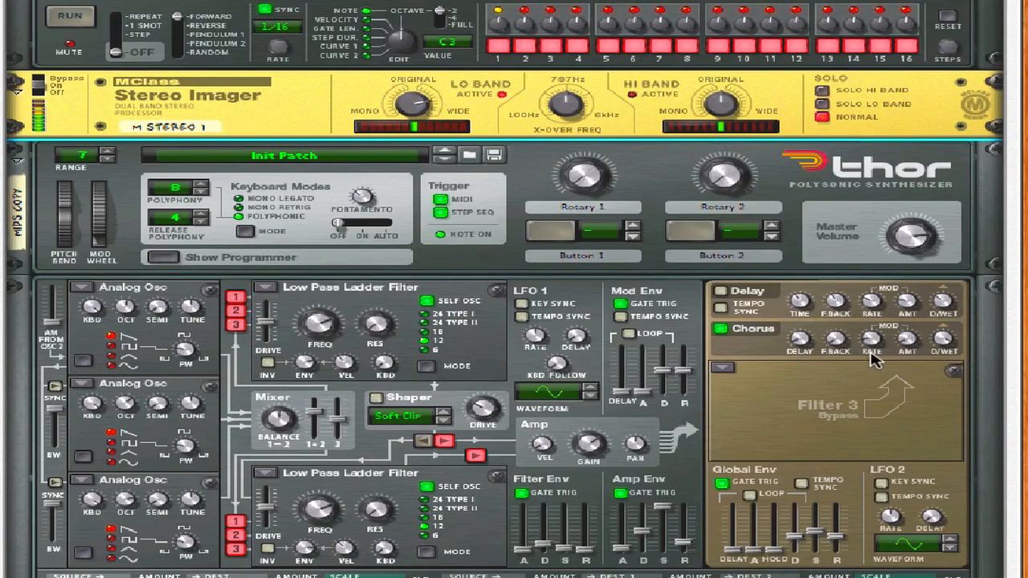
Rename the MClass Stereo Imager below the Mids synth as Mids.
scroll(873, 360, down, 5)
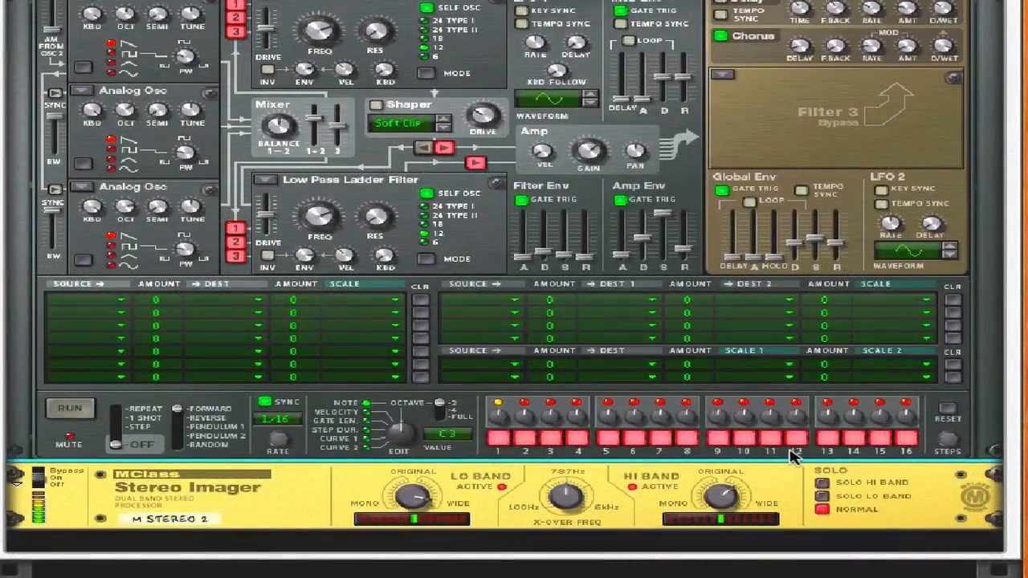
scroll(761, 472, up, 11)
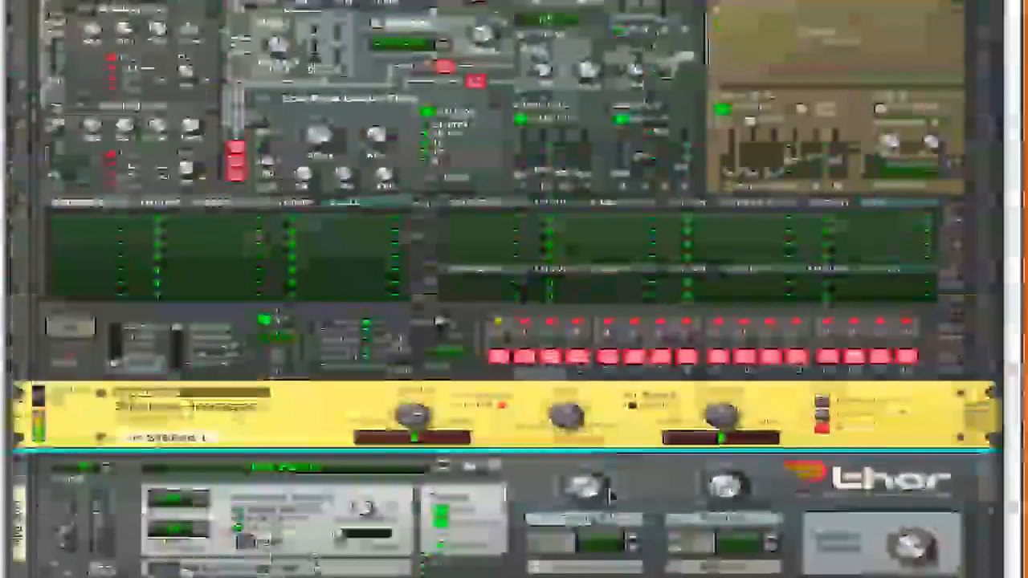
scroll(610, 494, up, 10)
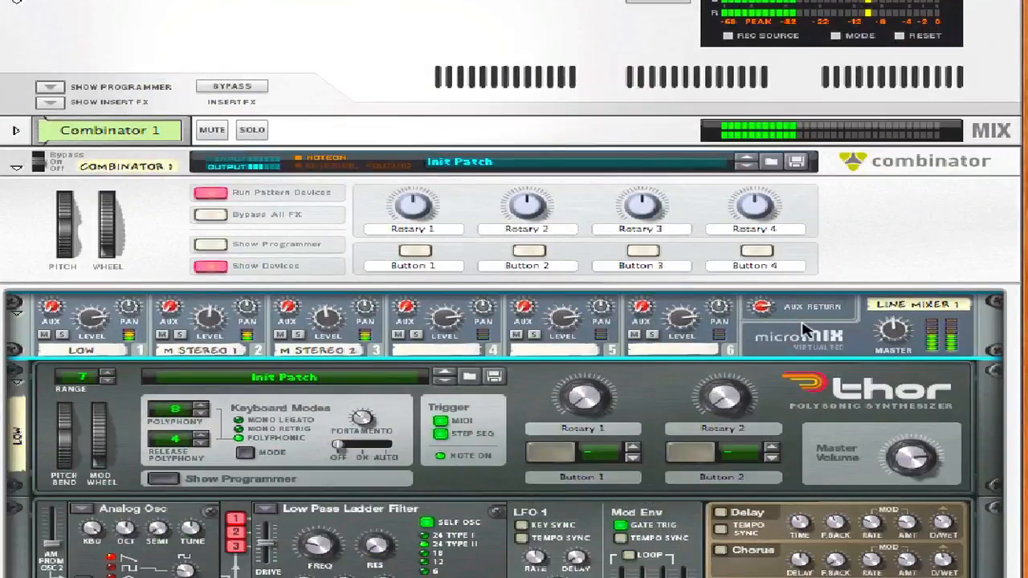
scroll(803, 329, down, 15)
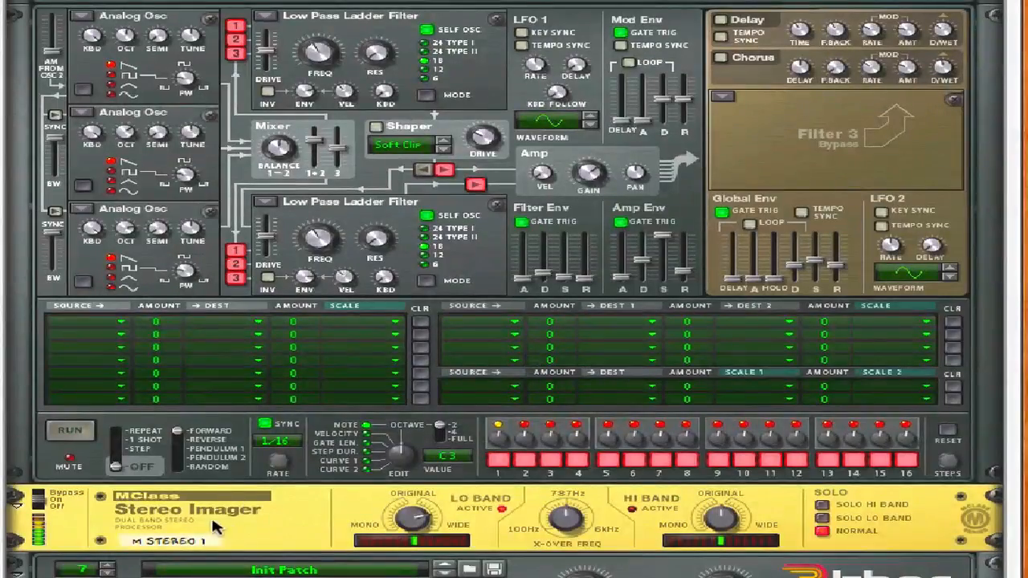
double_click(153, 541)
text(Mids)
key(Return)
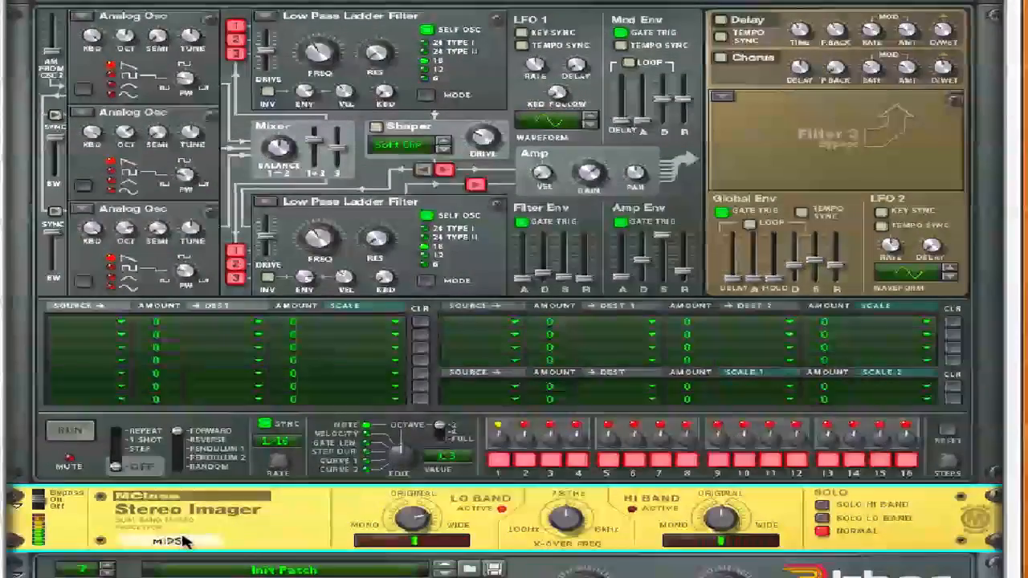
Rename the Mids copy Thor synth and the MClass Stereo Imager below it as Highs.
scroll(14, 287, down, 5)
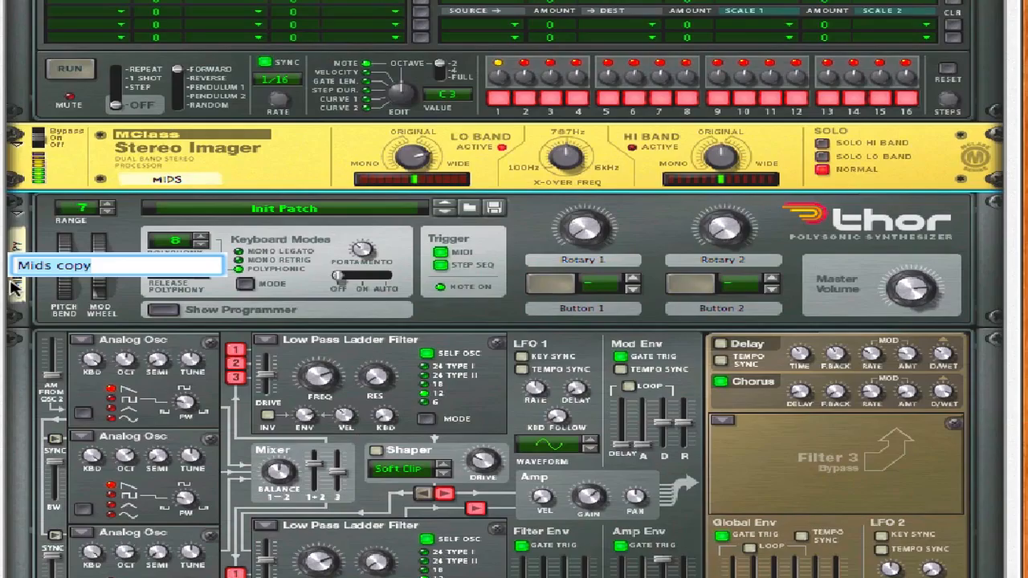
text(Hig)
scroll(12, 293, down, 6)
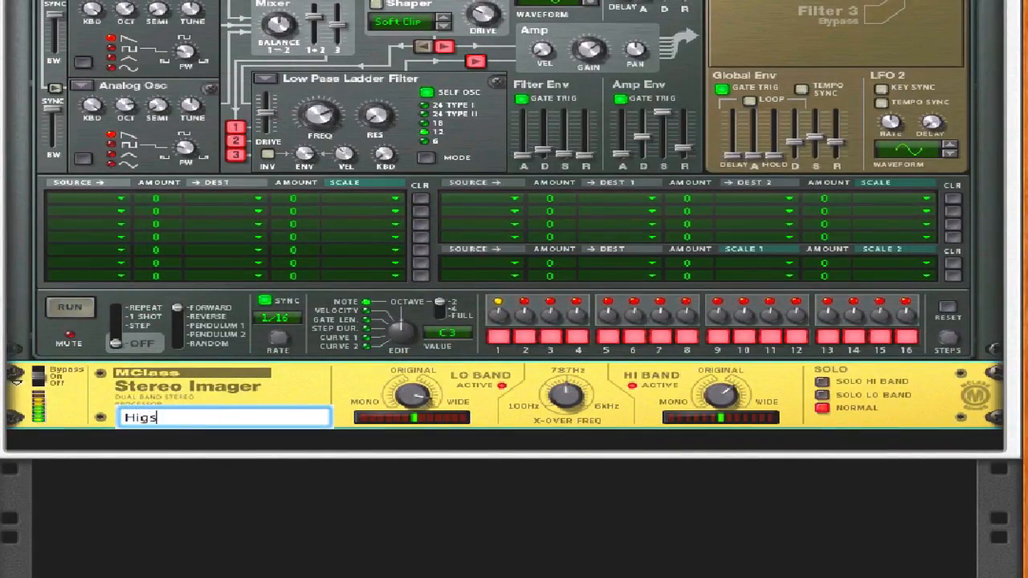
scroll(906, 491, up, 6)
scroll(905, 490, down, 6)
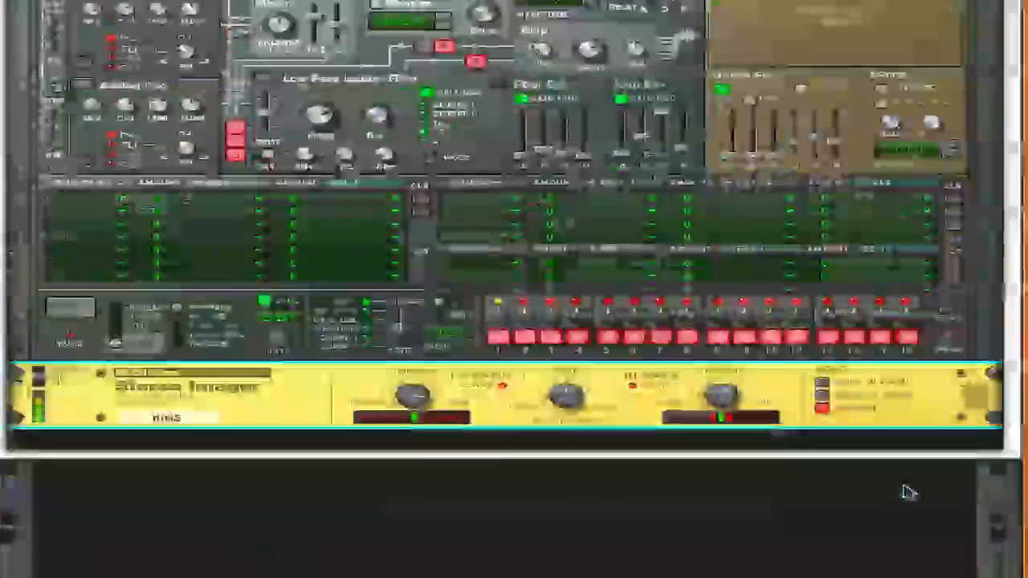
double_click(170, 418)
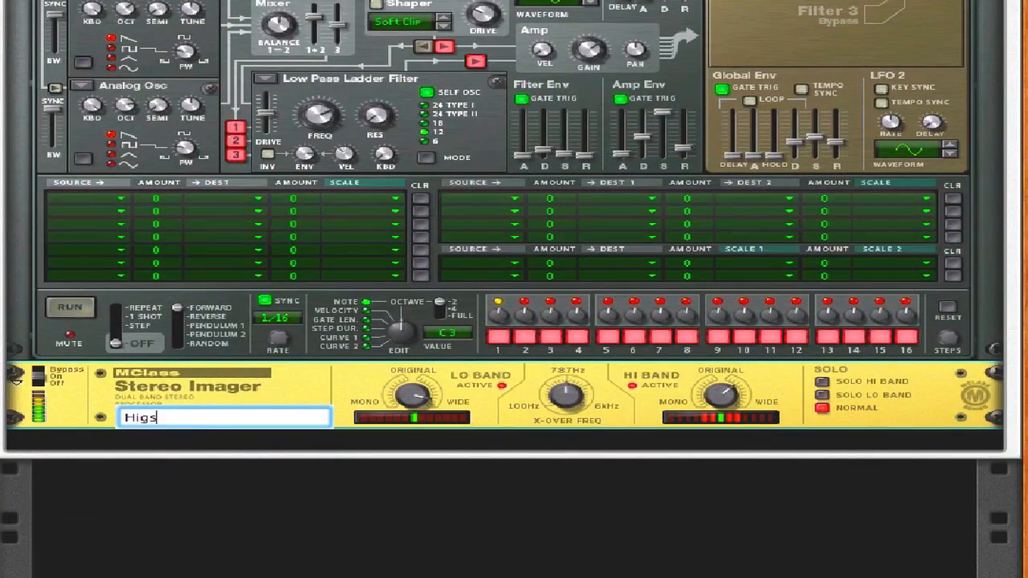
text(s)
key(Return)
scroll(170, 416, up, 1)
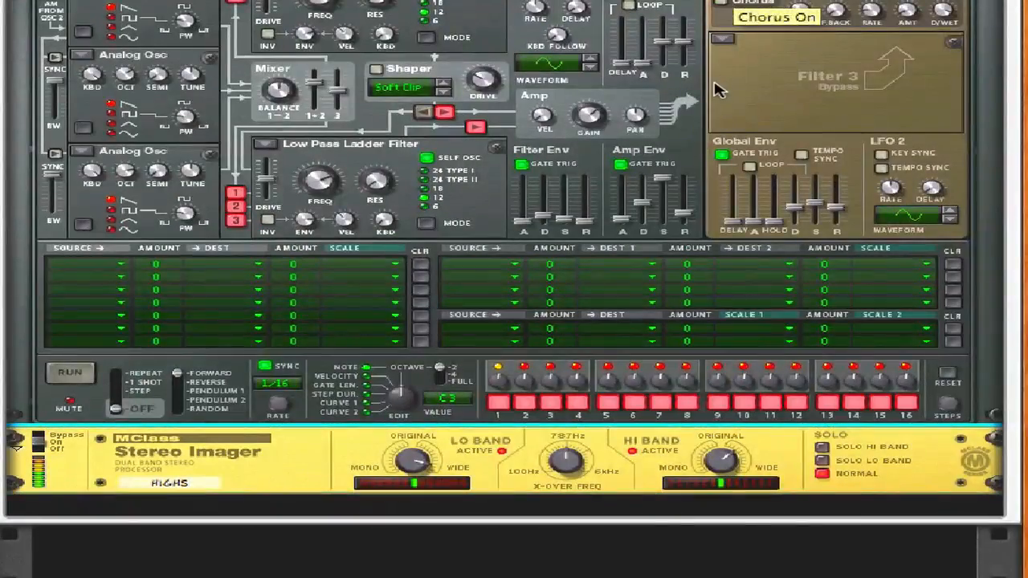
Add an RV7000 Advanced Reverb for the line mixer and move it above the mixer in the Combinator.
scroll(714, 81, up, 1)
scroll(717, 90, down, 5)
scroll(717, 90, up, 6)
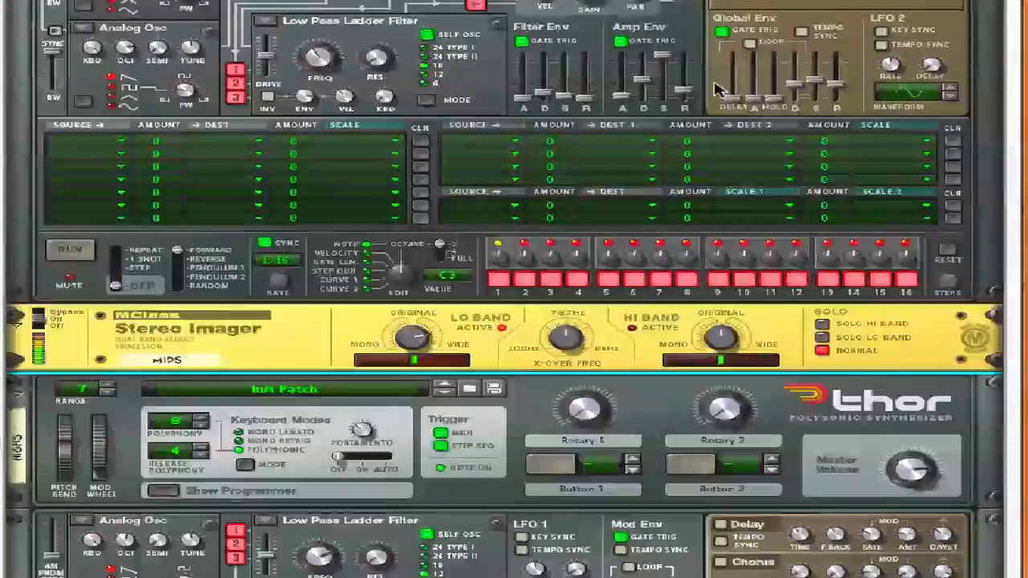
scroll(717, 90, up, 4)
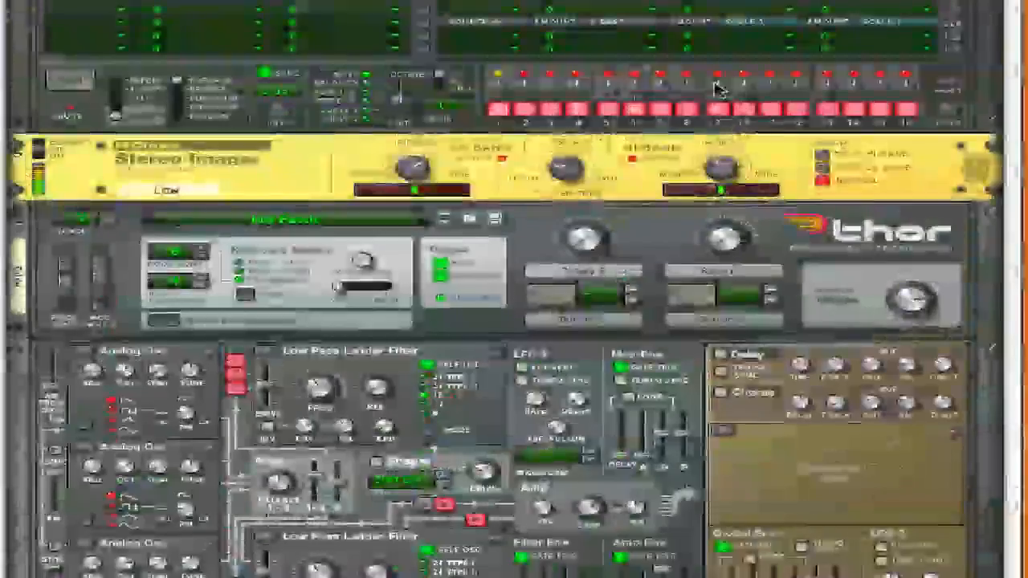
scroll(717, 90, down, 4)
scroll(717, 89, up, 2)
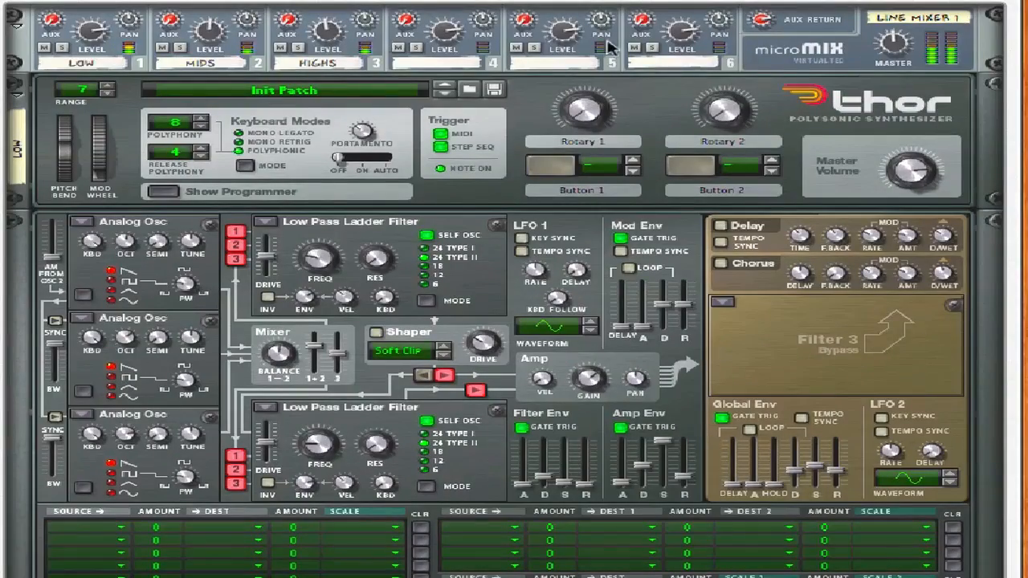
right_click(835, 46)
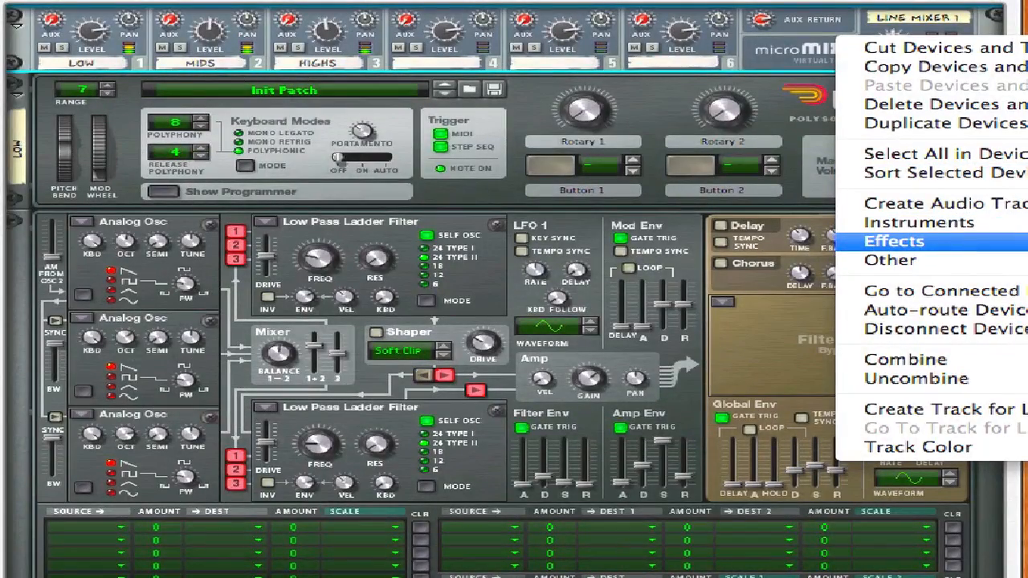
click(1026, 317)
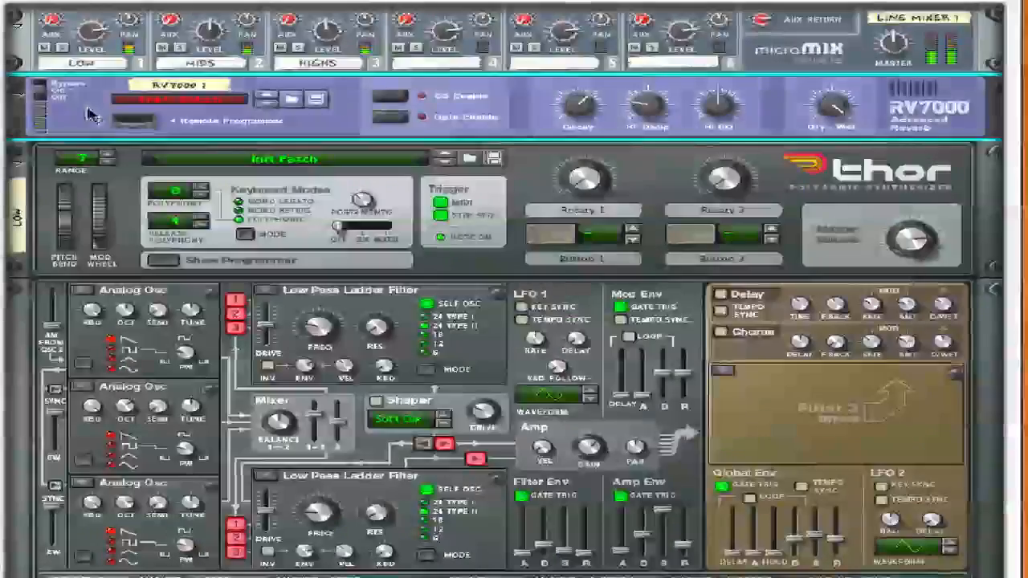
drag(89, 111, 90, 77)
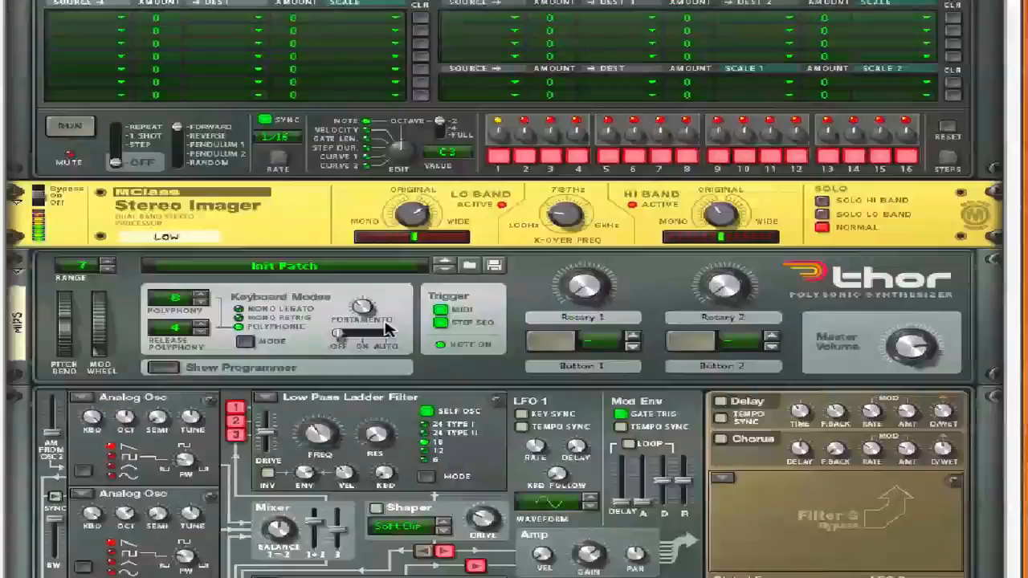
Duplicate the Highs Thor synth and add a Scream 4 distortion below the copy.
scroll(385, 328, down, 6)
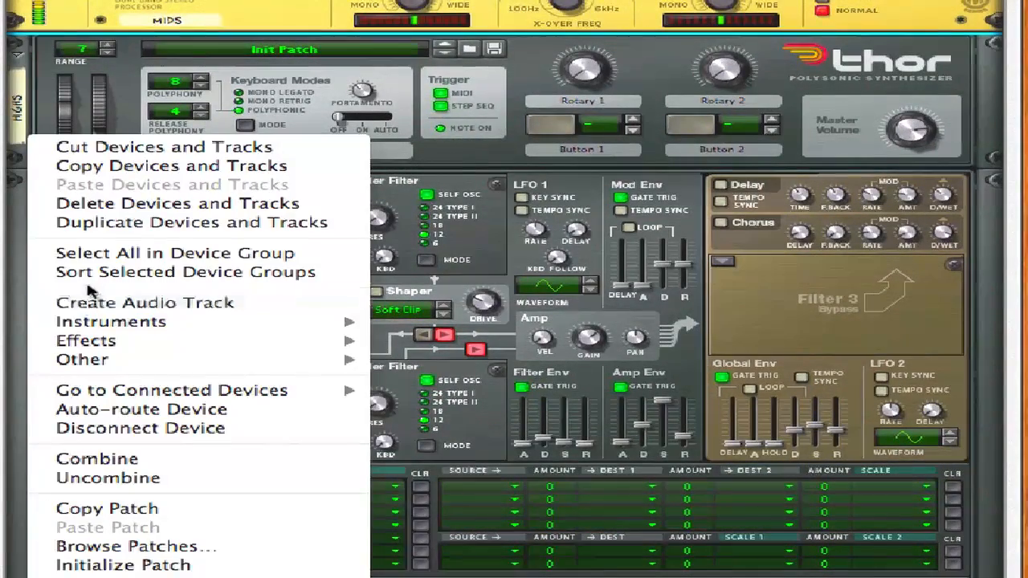
click(109, 222)
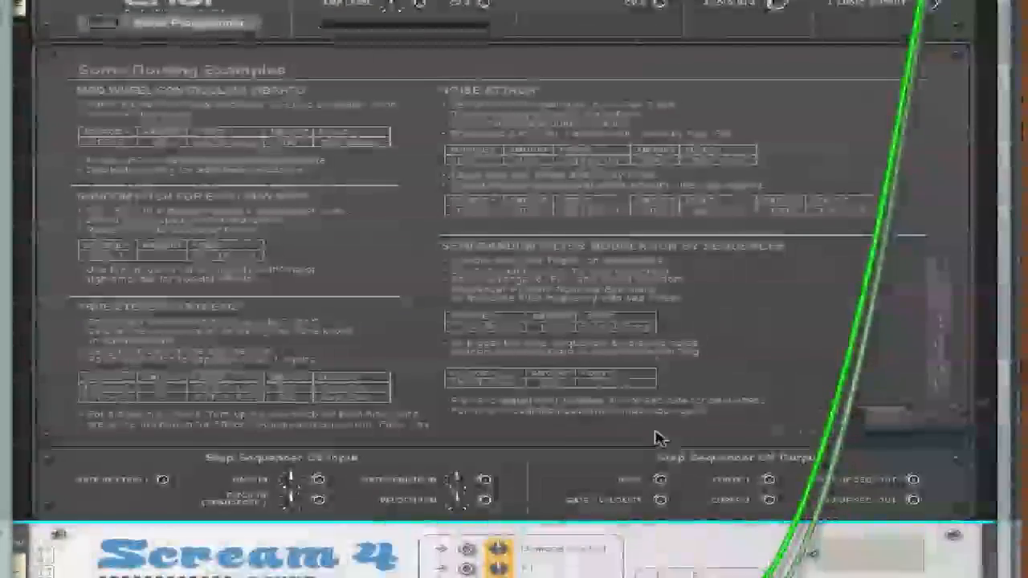
Cable the Scream 4 output into channel 4 of the line mixer on the rear of the rack, and return to the front.
scroll(514, 289, up, 4)
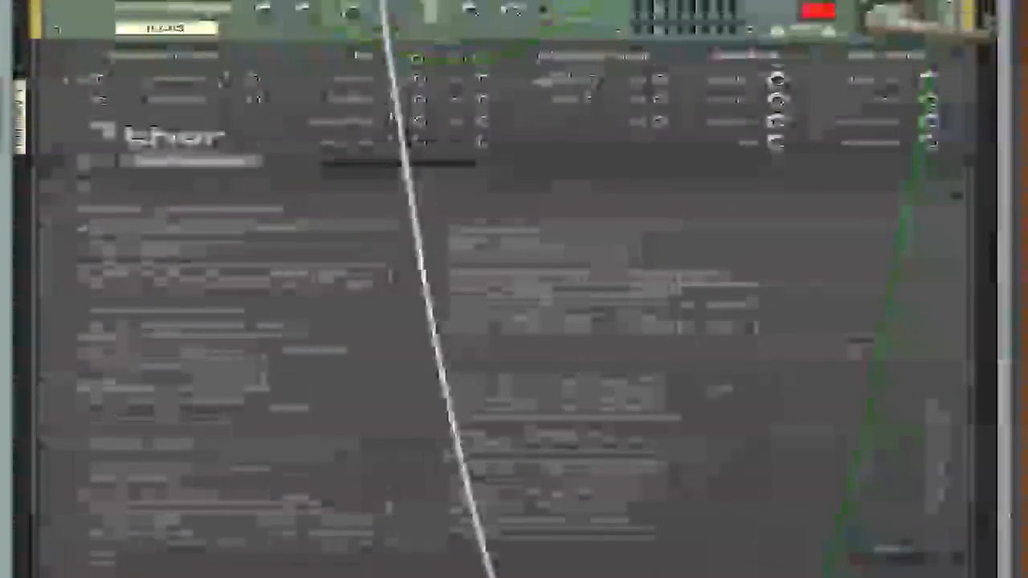
scroll(514, 289, up, 4)
scroll(514, 289, down, 10)
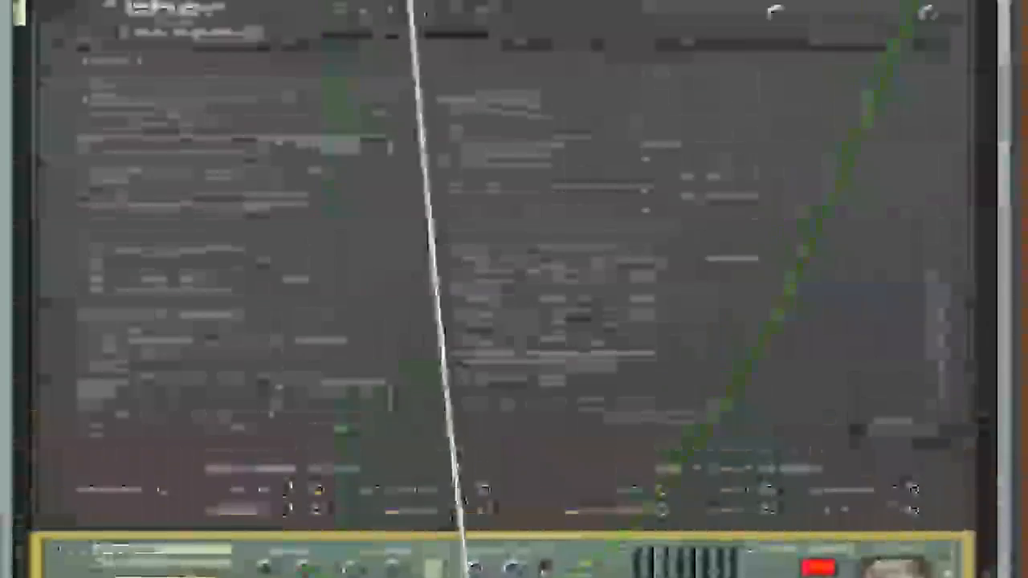
scroll(514, 289, up, 10)
scroll(514, 289, down, 15)
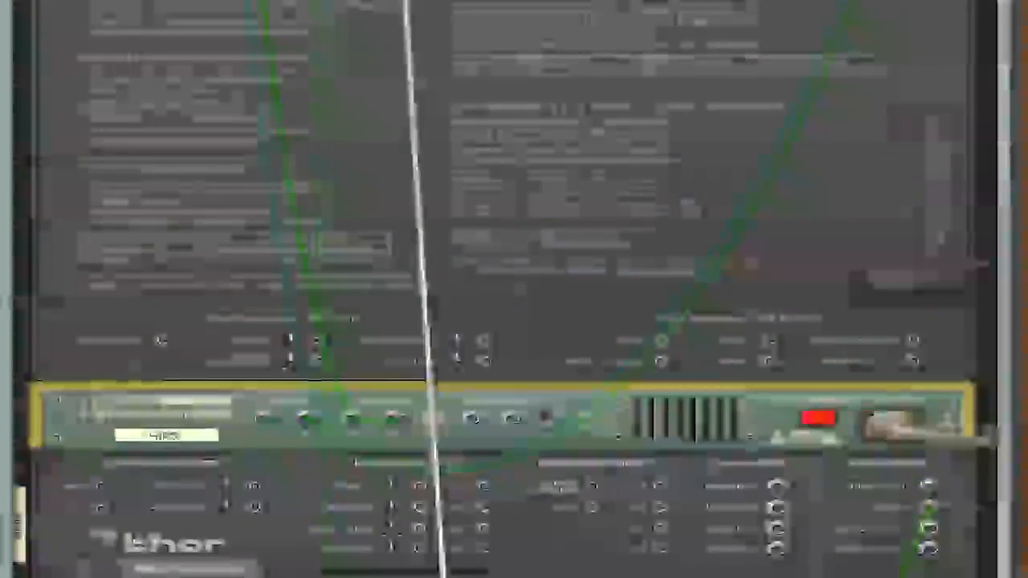
scroll(514, 289, up, 15)
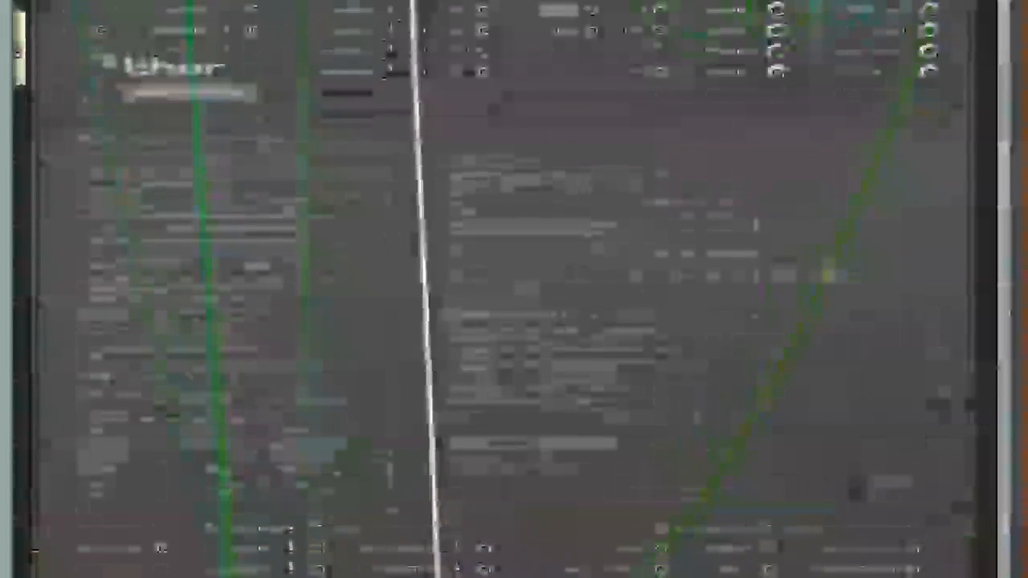
scroll(414, 4, up, 1)
drag(414, 4, 416, 4)
key(Tab)
scroll(428, 10, down, 10)
scroll(428, 10, up, 10)
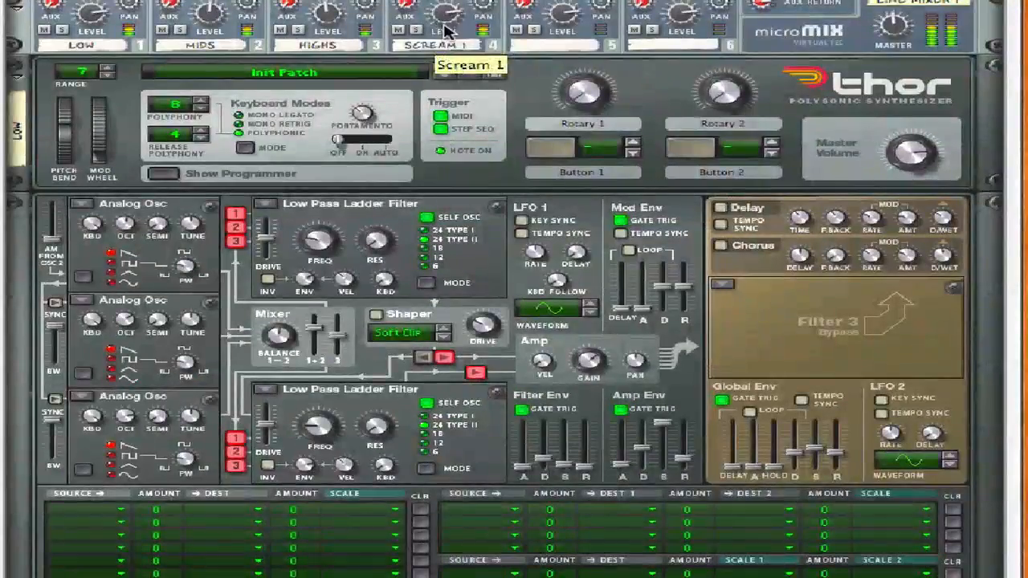
Set the Scream 4 damage type to Tube, lower its Damage Control and adjust its P1 and P2 parameters.
scroll(456, 62, down, 15)
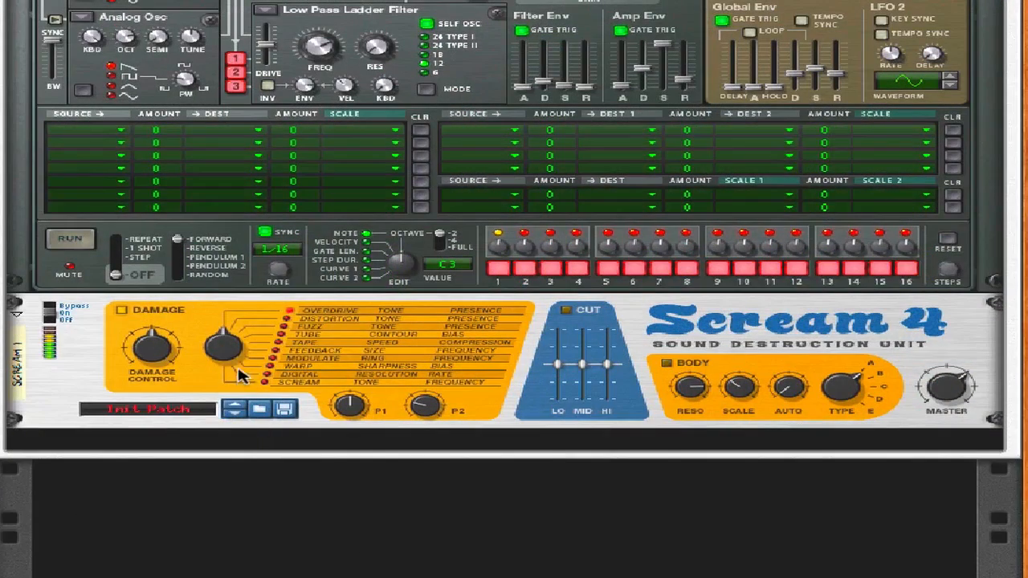
click(224, 320)
drag(171, 329, 175, 353)
drag(347, 403, 353, 361)
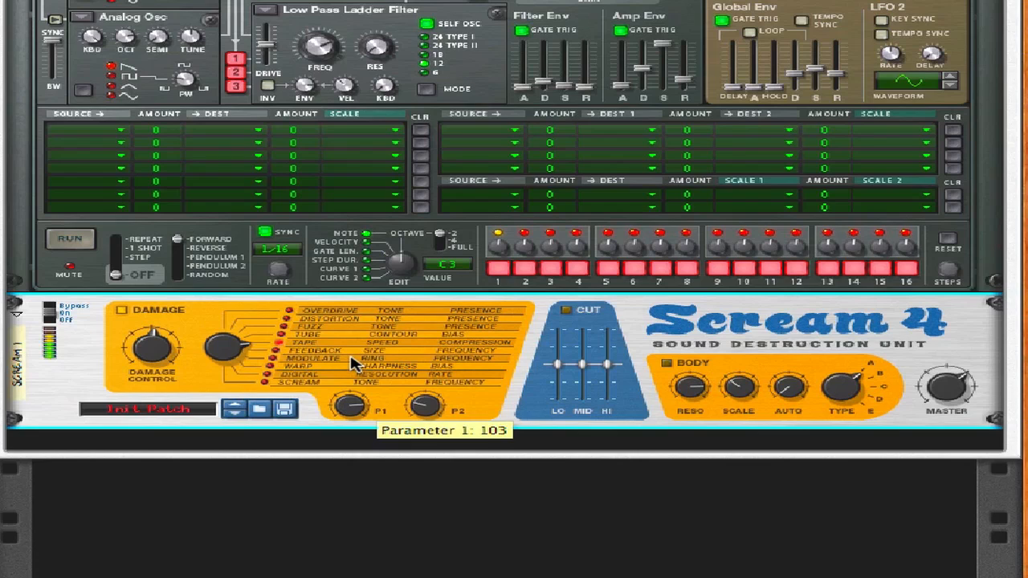
drag(206, 336, 161, 368)
drag(434, 410, 436, 334)
drag(359, 425, 361, 484)
scroll(417, 410, up, 1)
scroll(417, 409, up, 1)
drag(153, 394, 225, 442)
drag(166, 396, 211, 356)
drag(341, 451, 347, 434)
drag(427, 449, 425, 515)
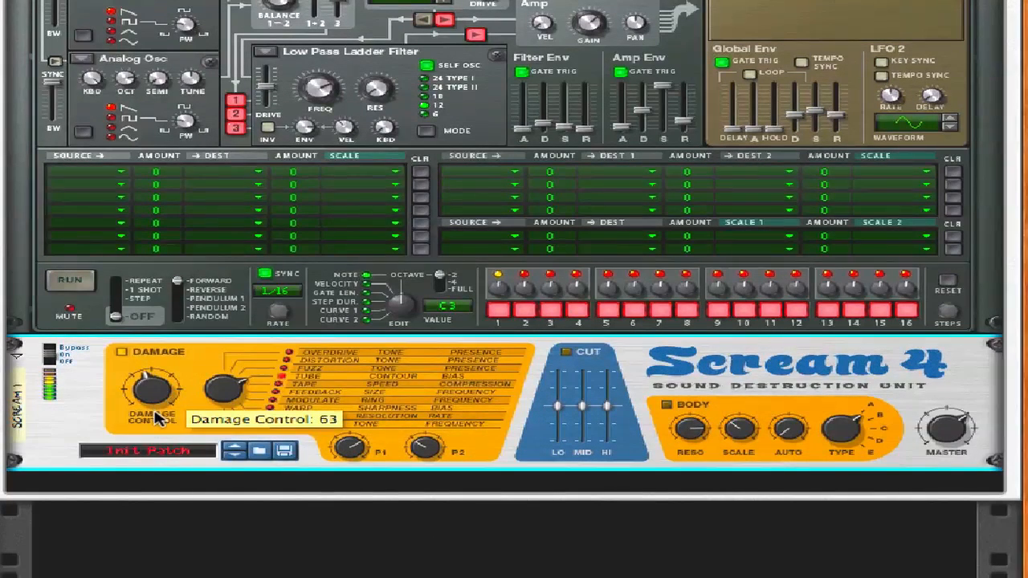
Add an MClass Stereo Imager below the Scream 4 distortion and widen its high band.
scroll(158, 424, up, 10)
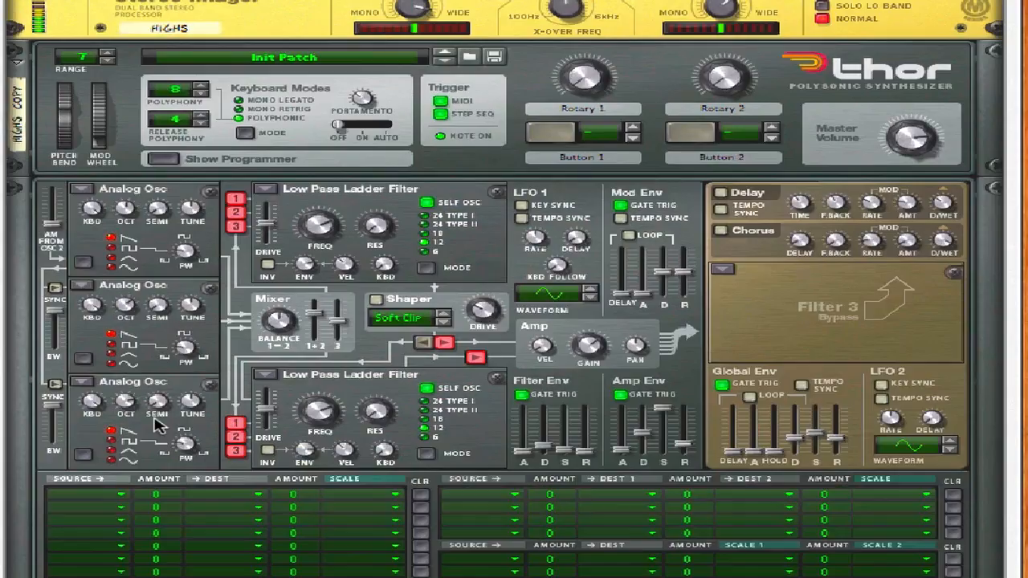
scroll(158, 424, down, 2)
scroll(159, 424, down, 7)
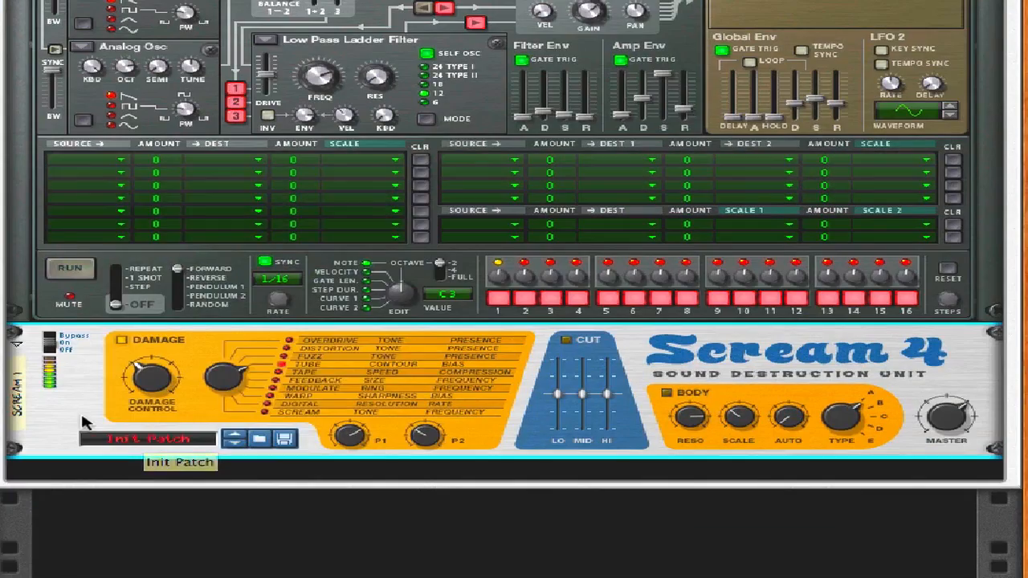
right_click(83, 425)
mouse_move(129, 410)
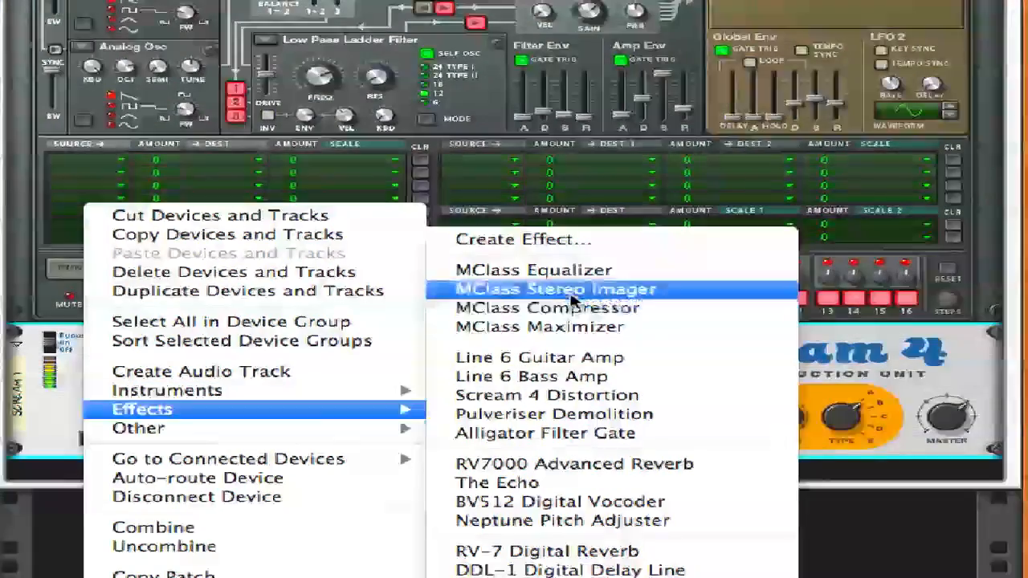
click(452, 292)
drag(722, 486, 725, 464)
Raise the aux send of channel 4 on the line mixer.
scroll(725, 464, up, 10)
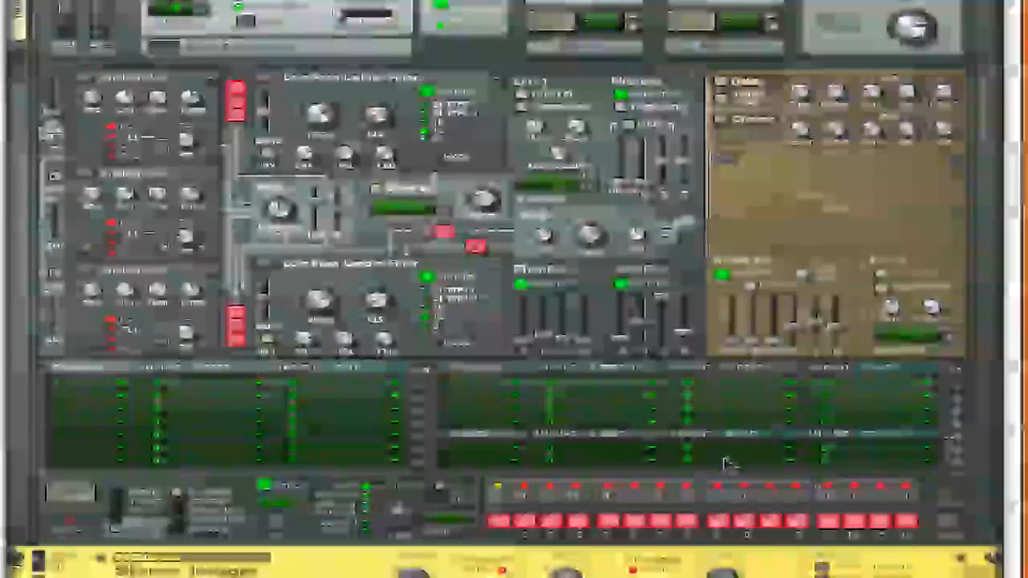
scroll(725, 465, down, 2)
scroll(725, 465, up, 10)
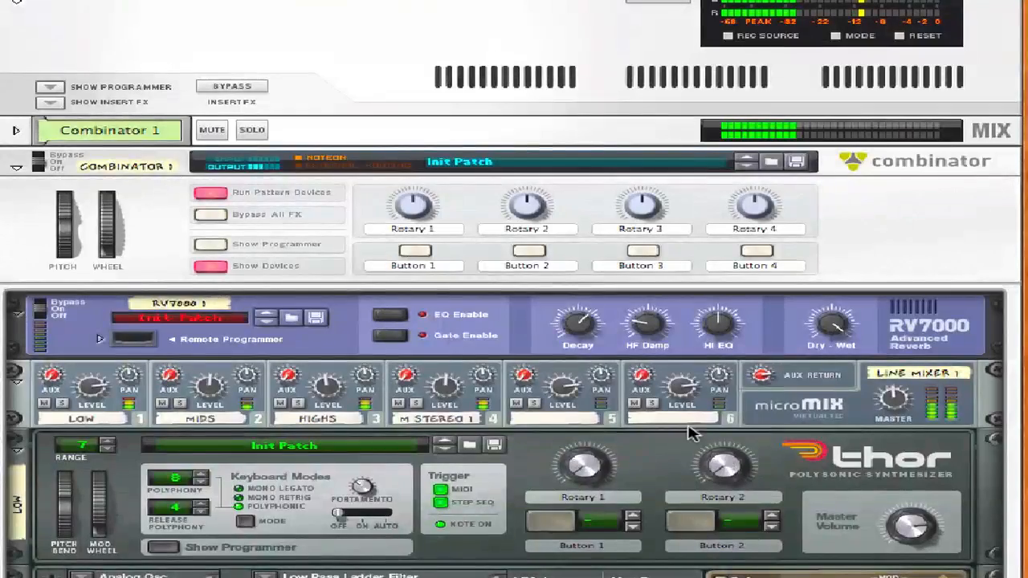
drag(405, 375, 422, 289)
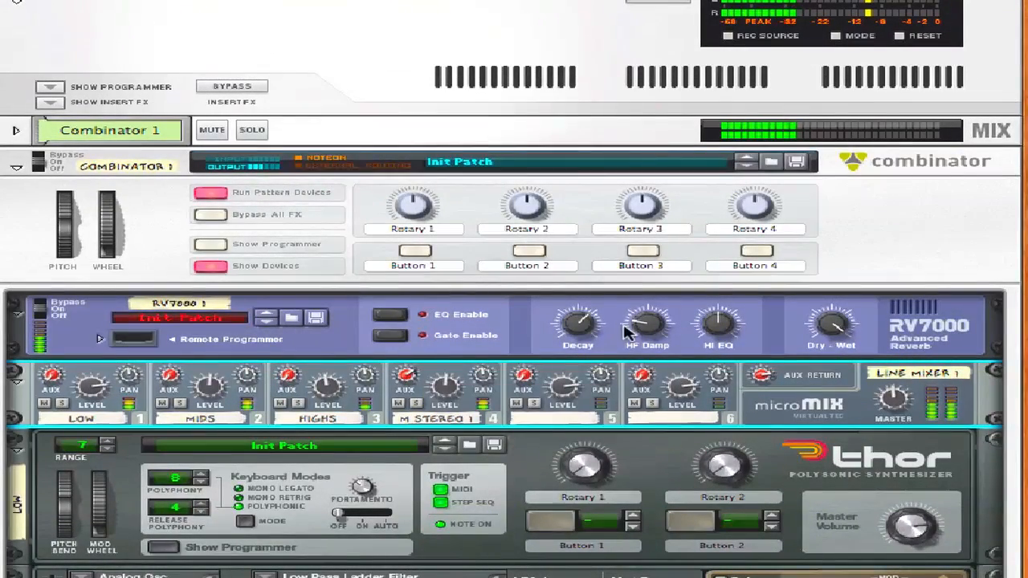
Open the RV7000 remote programmer, set the algorithm to Multi Tap and set the Tap 1 delay to 4/16.
click(102, 337)
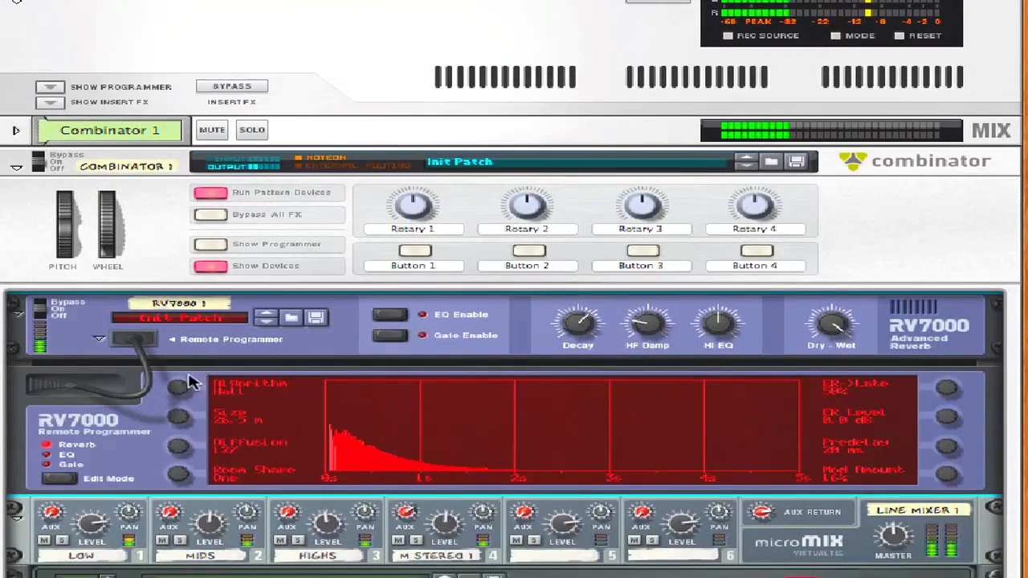
drag(180, 387, 183, 314)
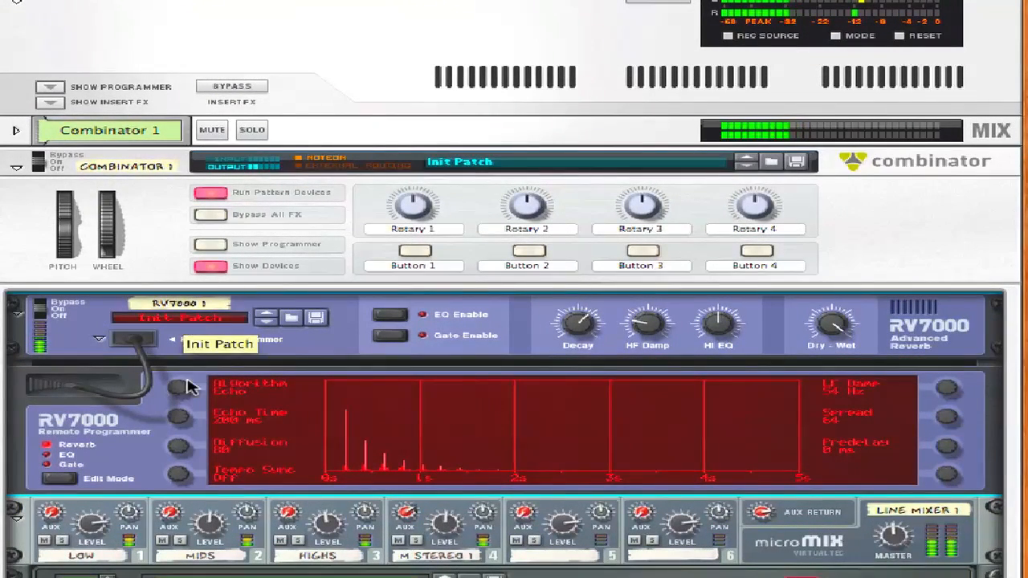
drag(190, 388, 186, 375)
drag(948, 417, 946, 411)
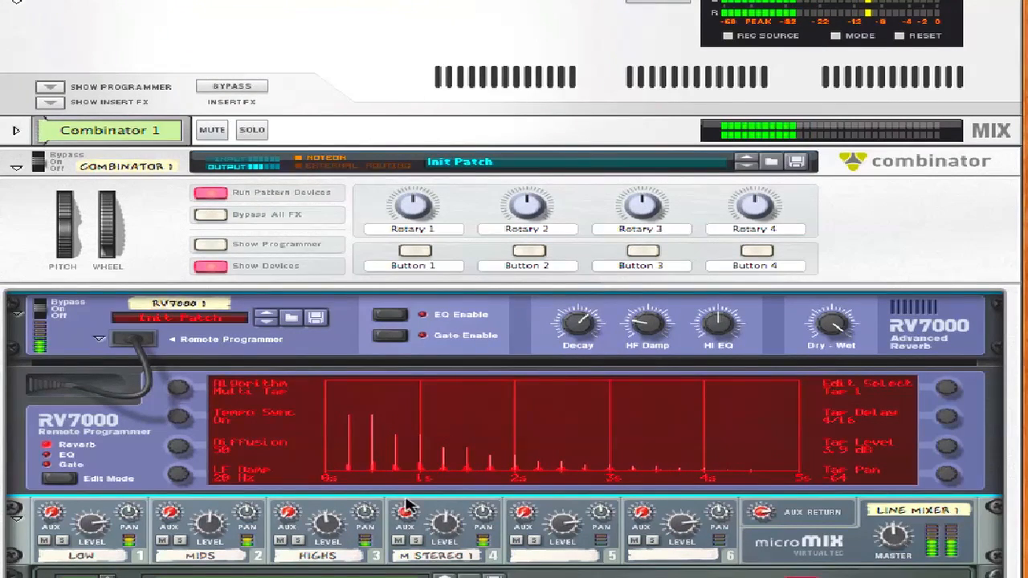
Raise the aux sends of the Highs and Mids channels on the line mixer.
drag(285, 515, 313, 428)
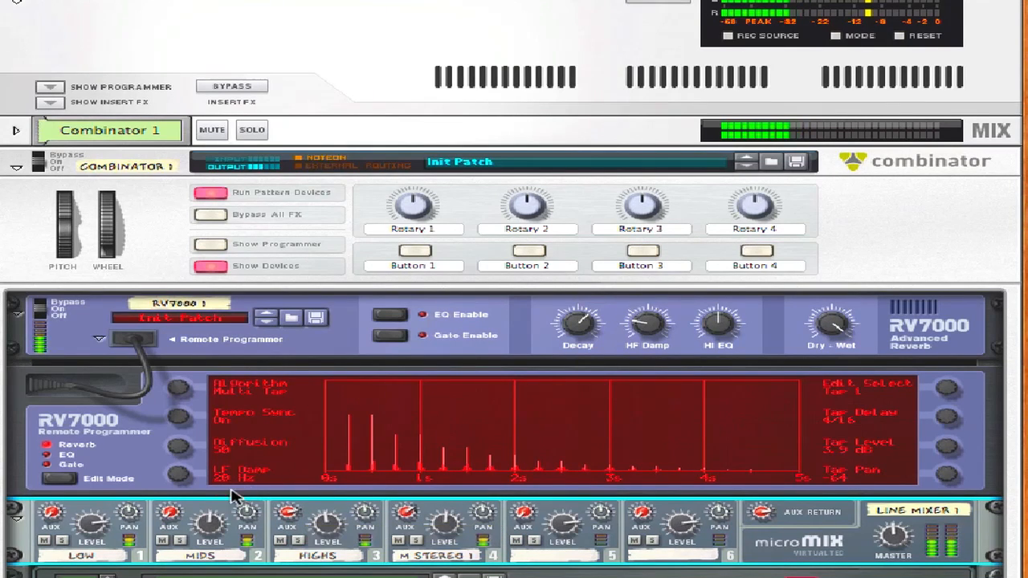
drag(169, 519, 199, 424)
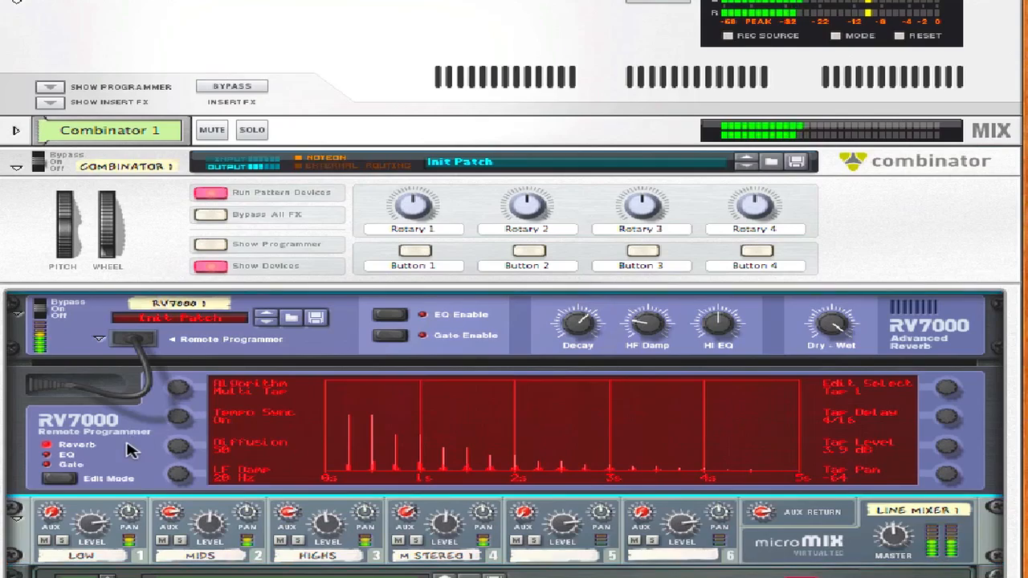
right_click(130, 452)
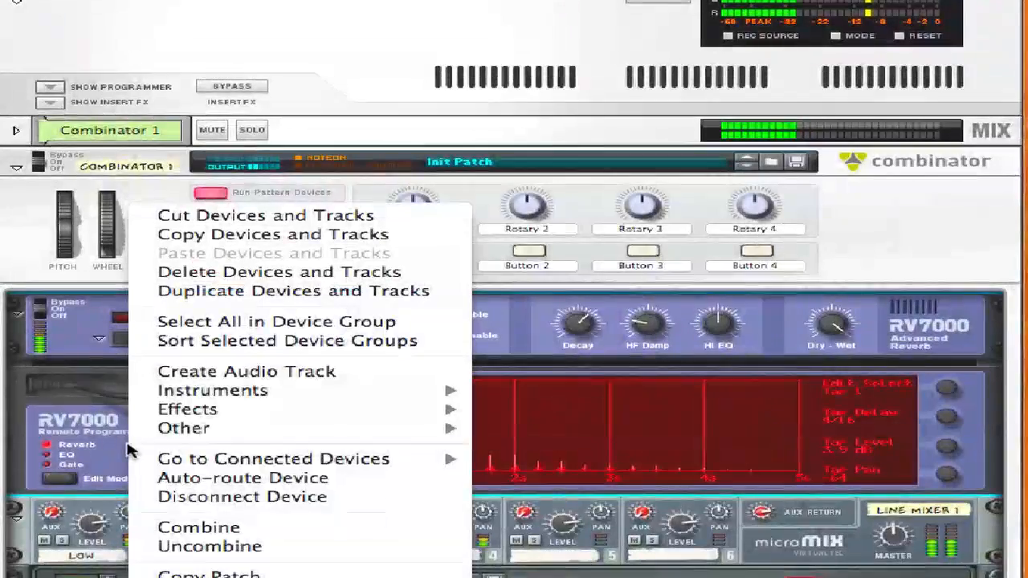
key(Escape)
Set the RV7000's Tap 1 delay to 2/16 and its pan to 0.
drag(952, 421, 952, 438)
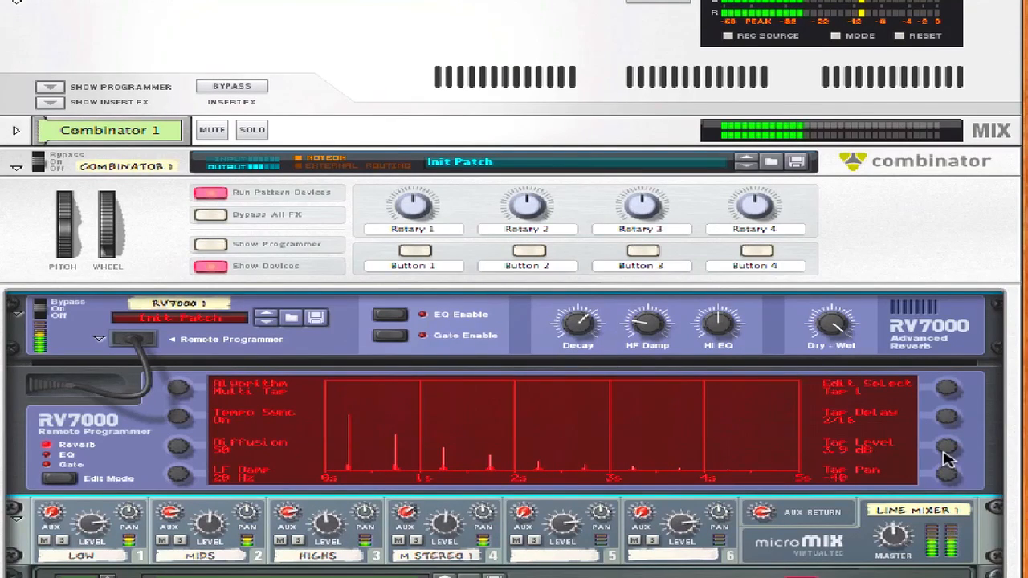
drag(950, 422, 950, 397)
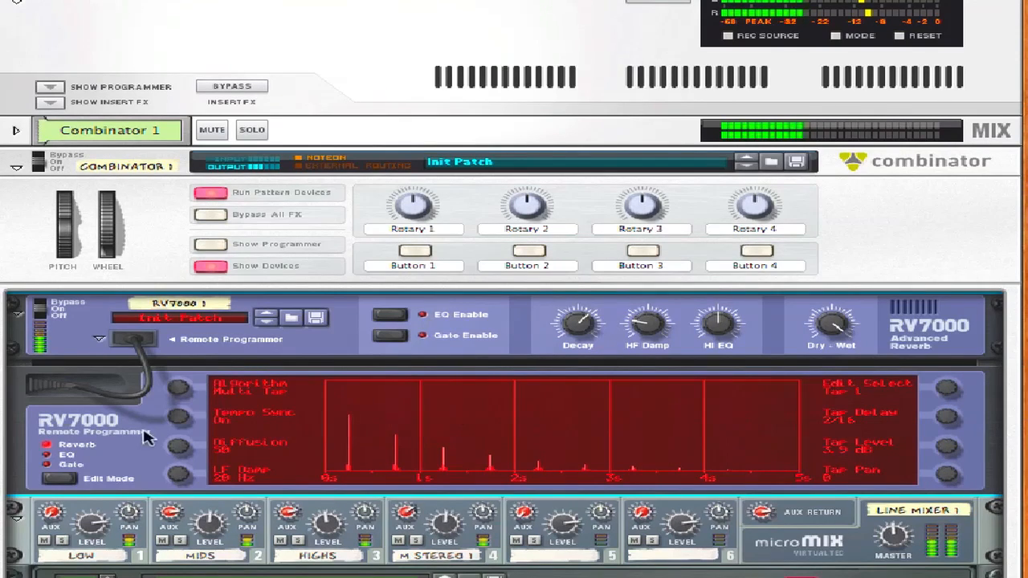
Add an MClass Stereo Imager below the RV7000, widen its low band and set its high width to -12.
right_click(116, 444)
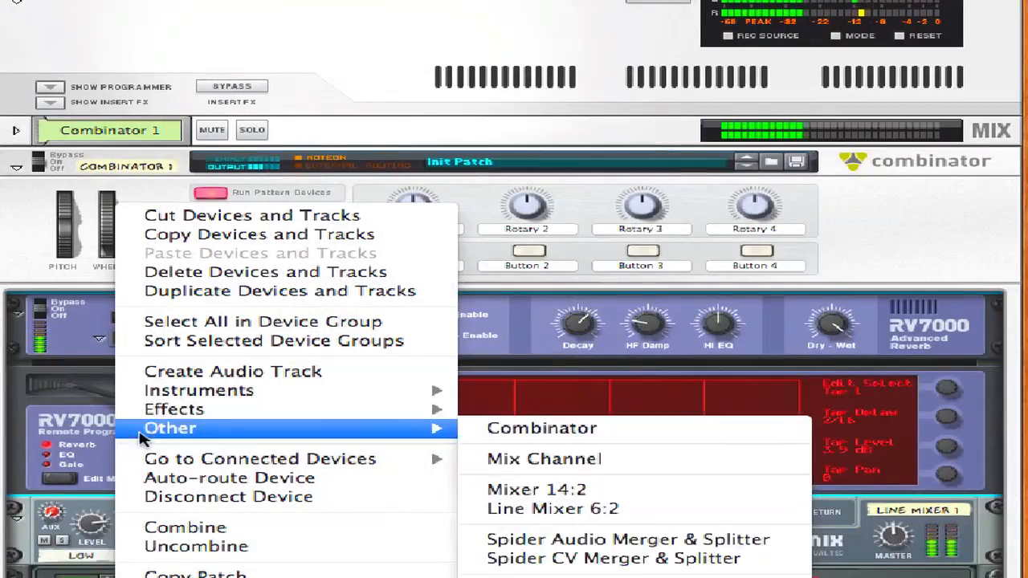
mouse_move(168, 410)
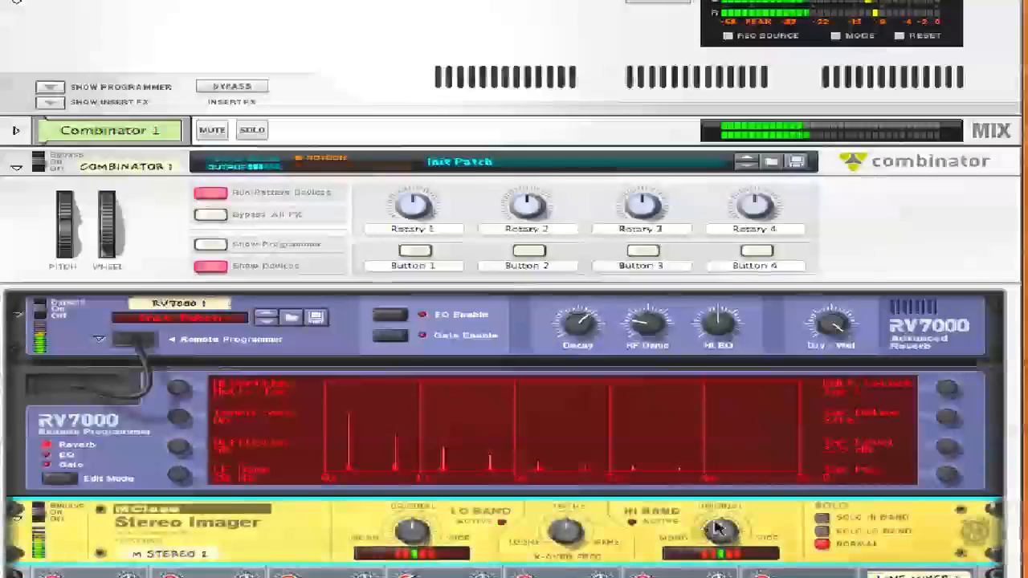
mouse_move(723, 530)
mouse_down()
mouse_move(720, 477)
mouse_move(720, 547)
mouse_up()
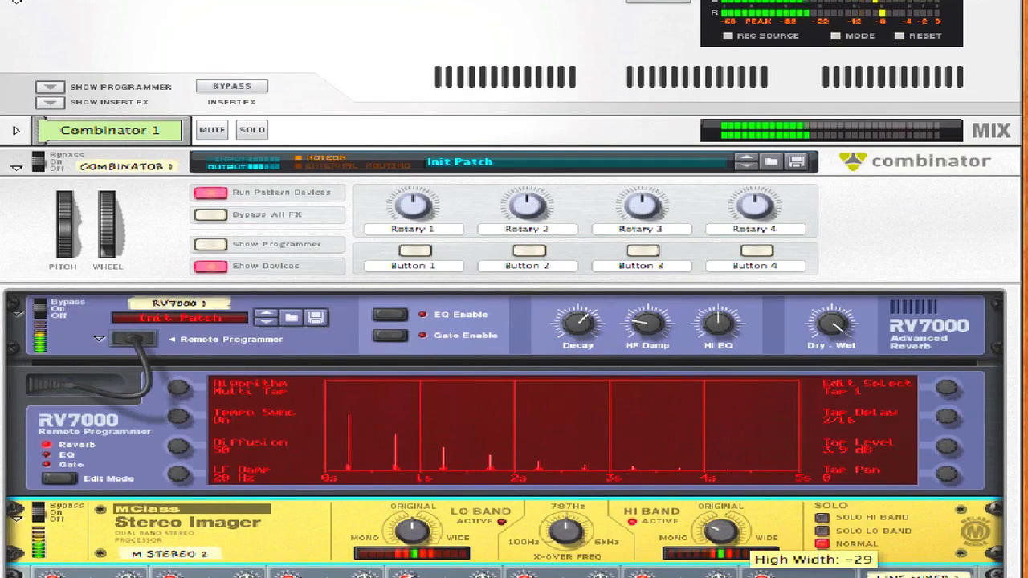
drag(411, 526, 431, 494)
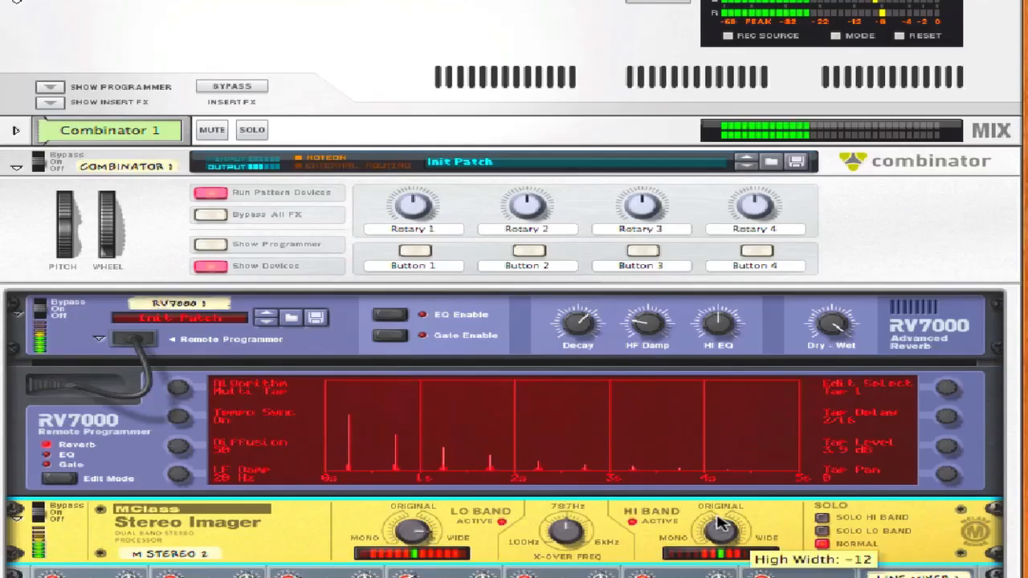
Add a BV512 Digital Vocoder below the second MClass Stereo Imager in the Combinator.
right_click(289, 522)
mouse_move(311, 504)
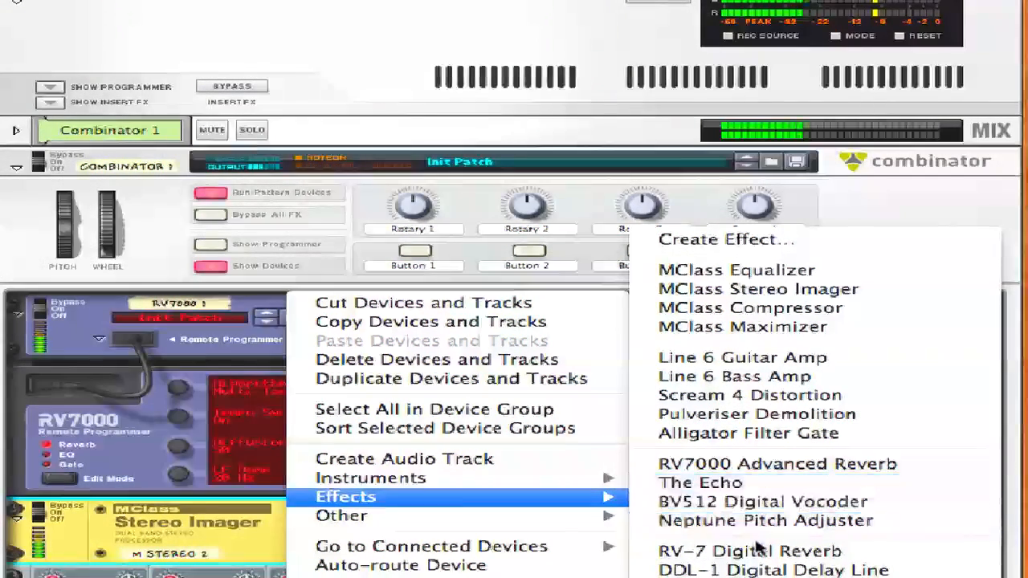
click(758, 503)
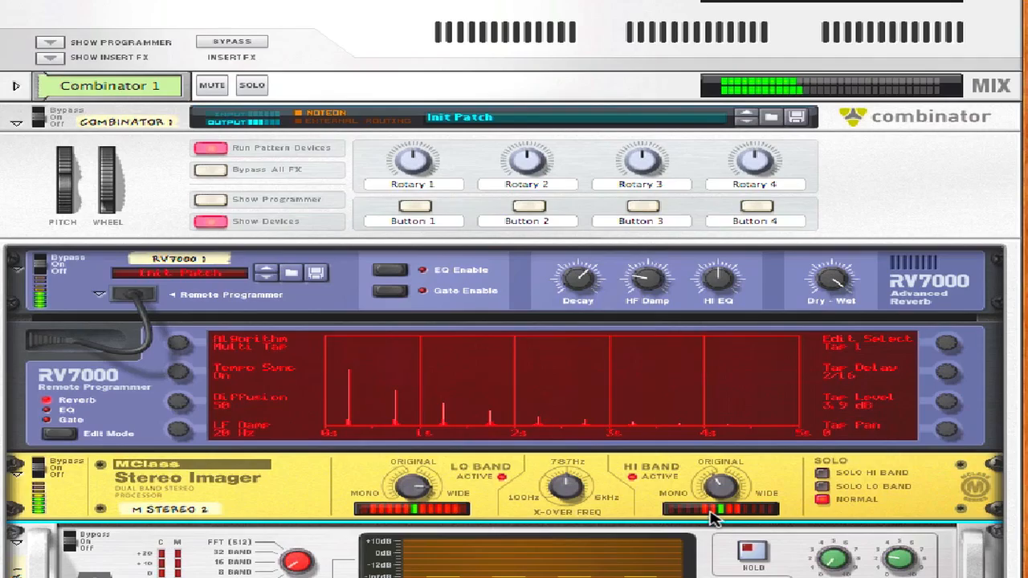
scroll(707, 481, down, 5)
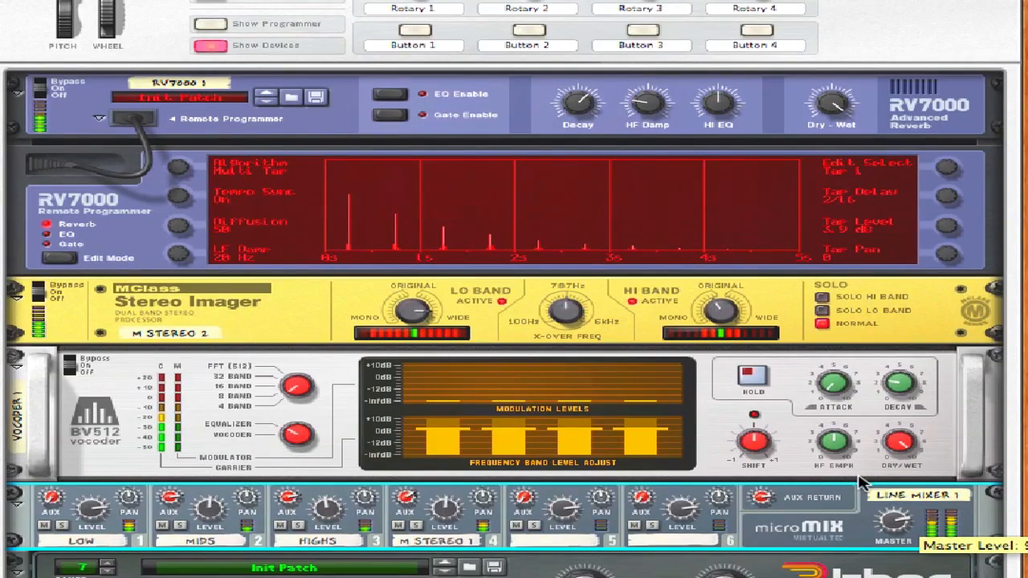
Narrow the low band of the second Stereo Imager and set its high width to 9.
drag(417, 321, 405, 426)
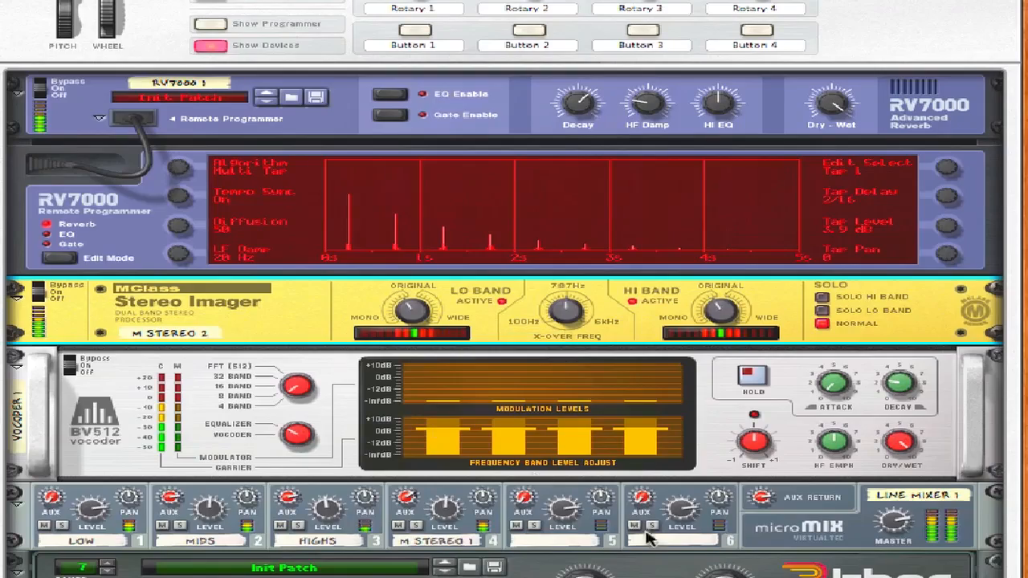
click(893, 530)
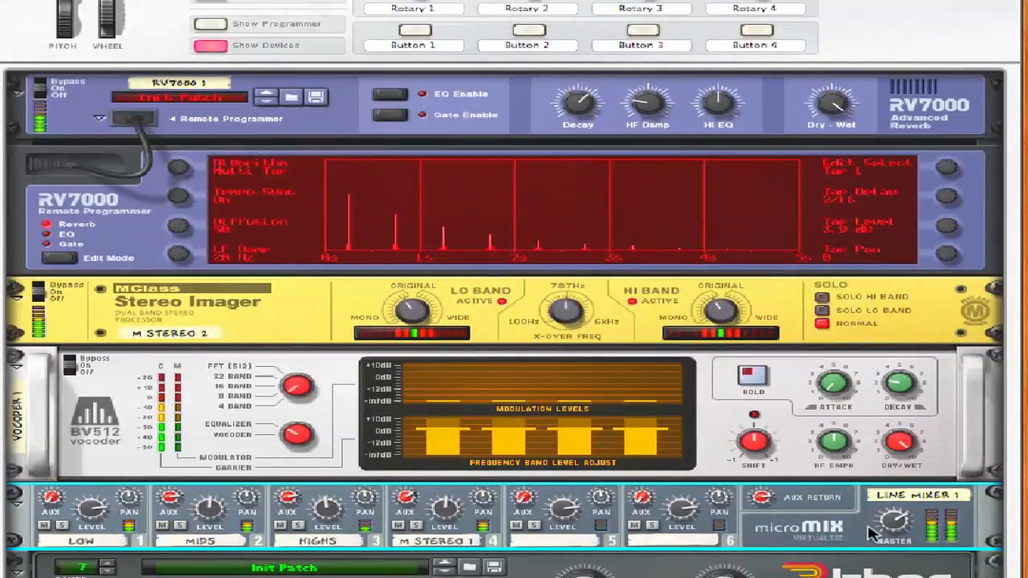
drag(727, 320, 722, 209)
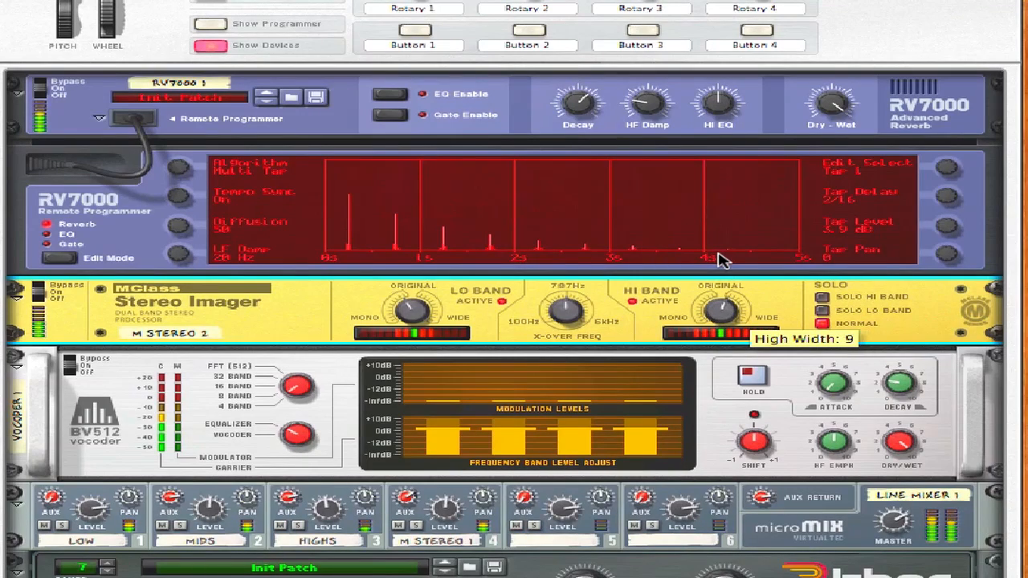
click(899, 522)
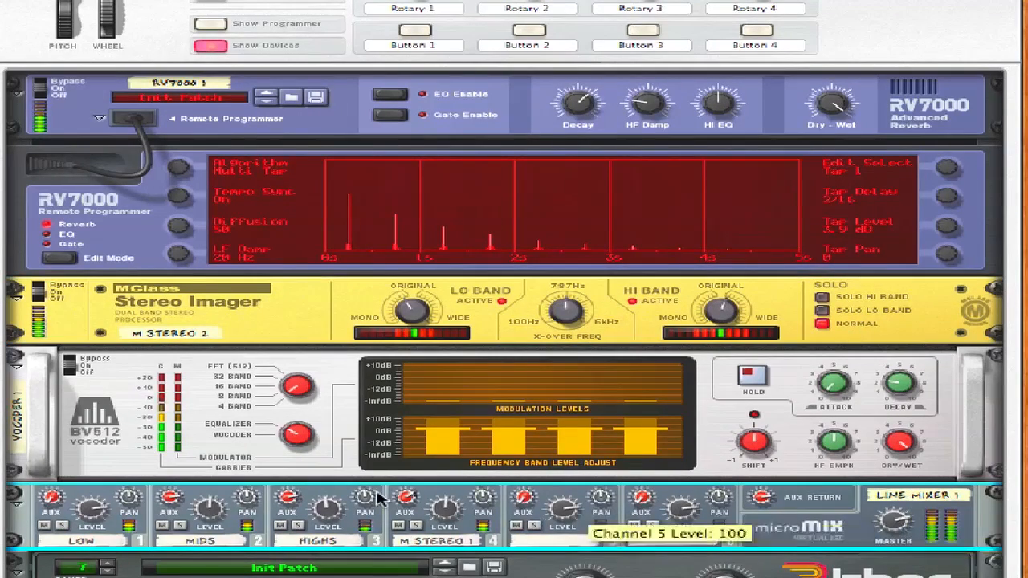
Rebalance the line mixer: set the Low level to 94, lower Mids and Highs, raise M Stereo 1, and reduce the Mids aux send.
mouse_move(104, 538)
mouse_down()
mouse_move(100, 498)
mouse_move(100, 521)
mouse_up()
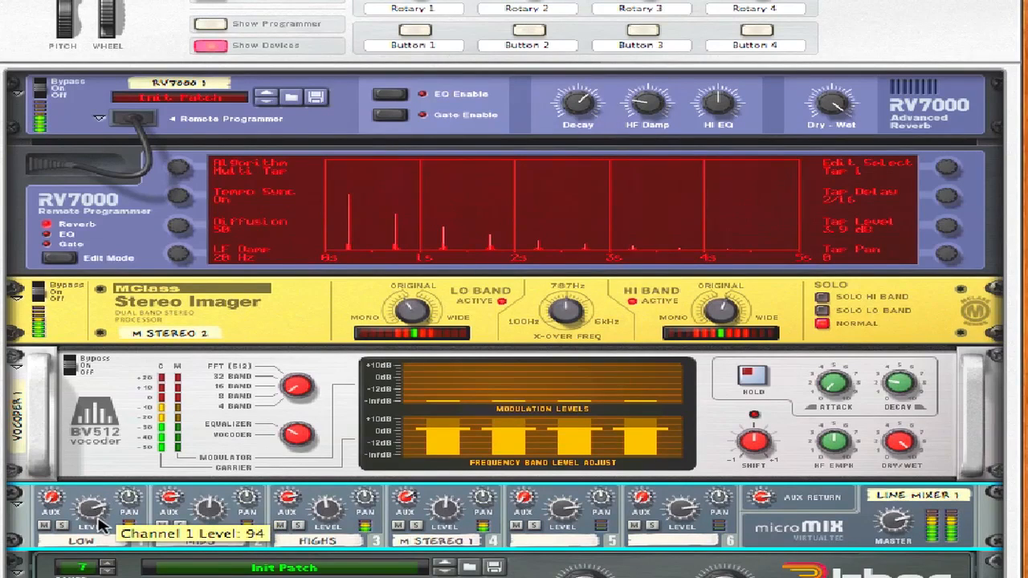
mouse_move(203, 522)
mouse_down()
mouse_move(198, 473)
mouse_move(201, 528)
mouse_up()
drag(329, 514, 303, 526)
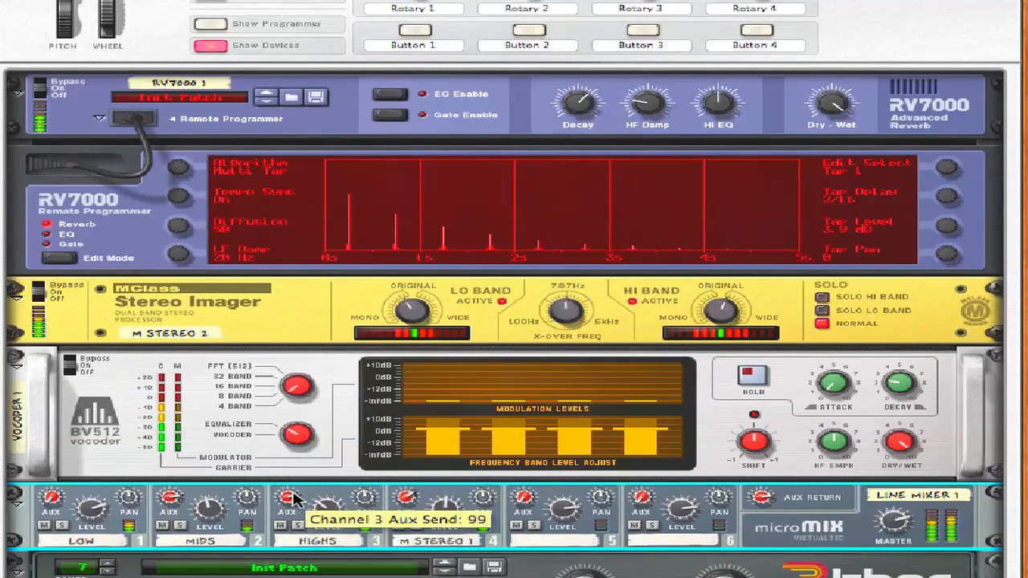
drag(170, 499, 167, 534)
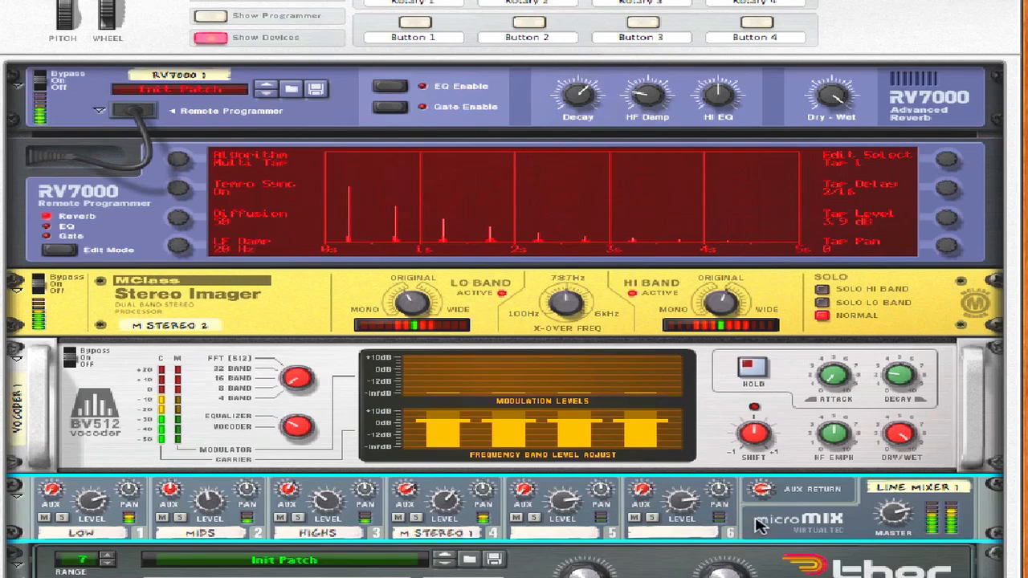
Lower the RV7000's dry/wet mix so the delay effect is less wet.
drag(840, 98, 791, 170)
mouse_move(853, 90)
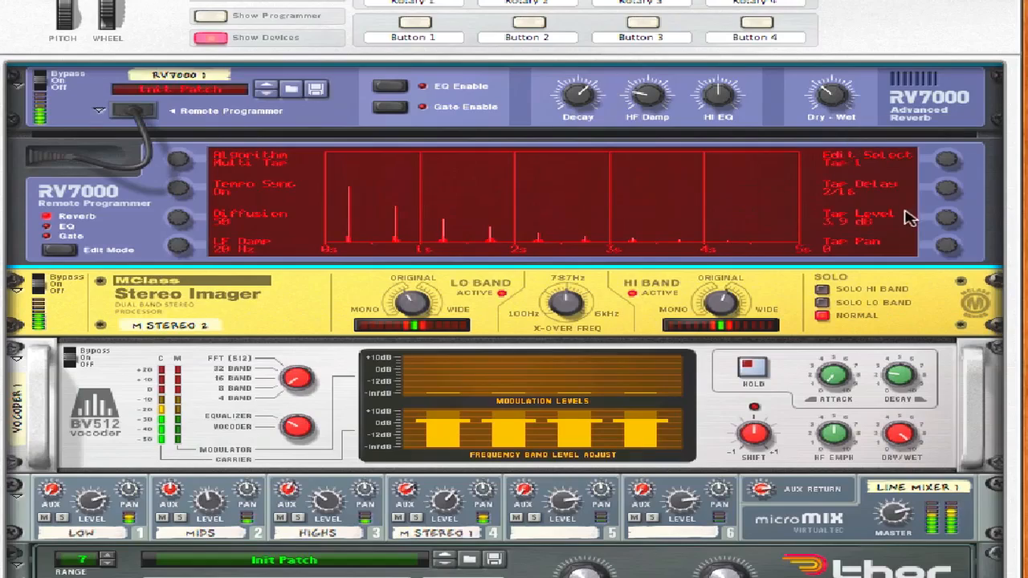
scroll(700, 248, down, 2)
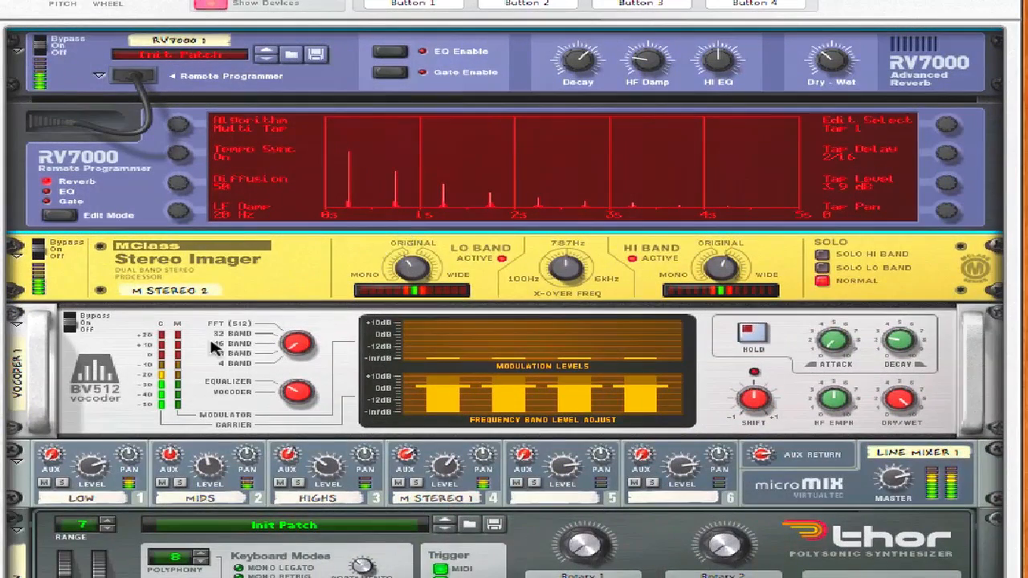
shift+right_click(175, 397)
click(214, 449)
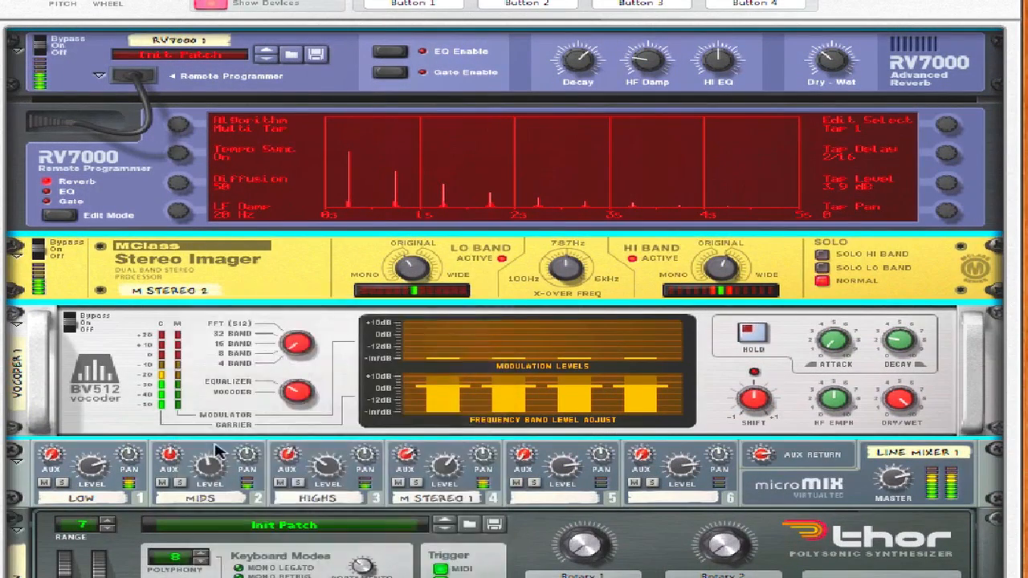
right_click(193, 413)
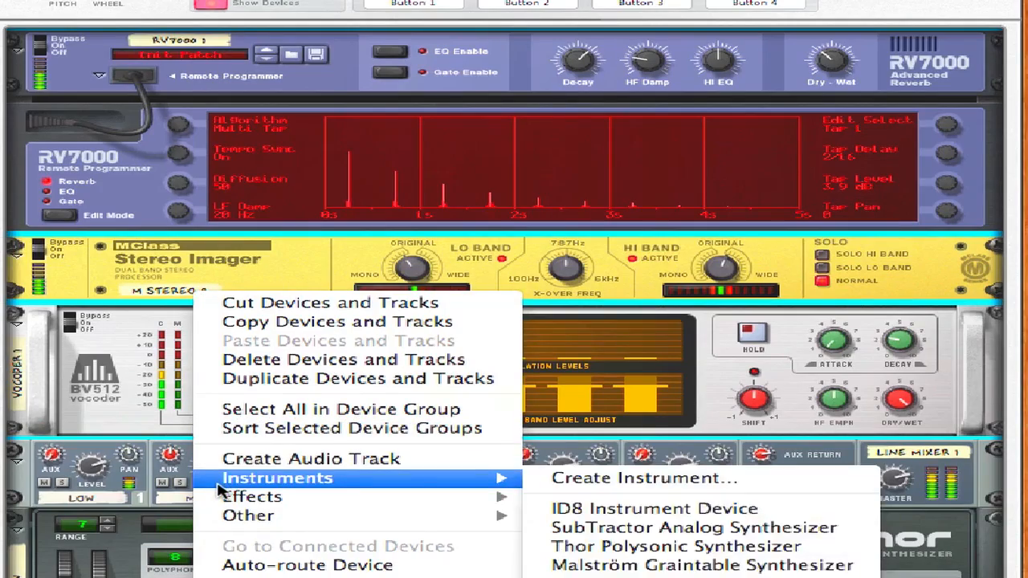
mouse_move(223, 498)
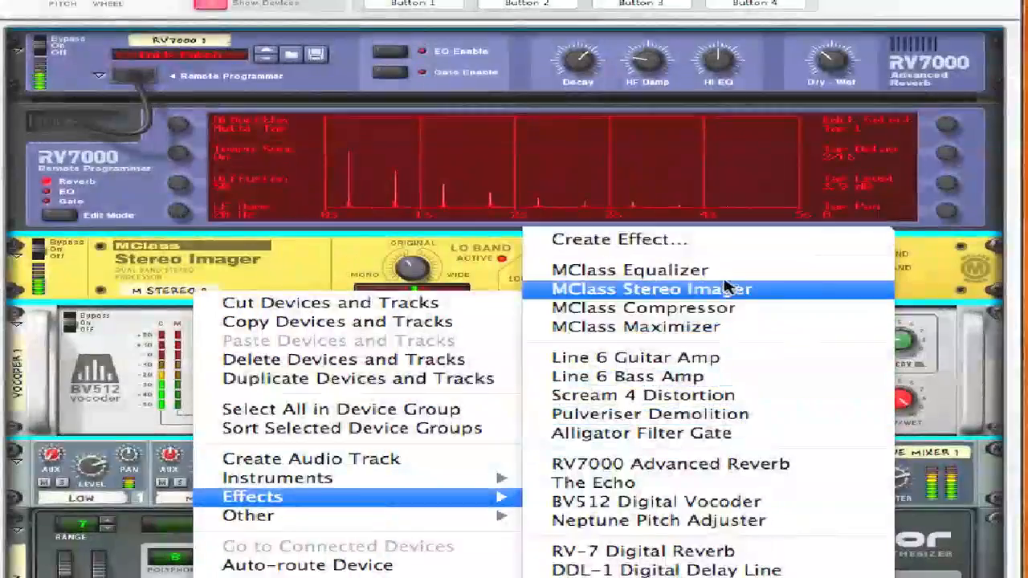
click(706, 270)
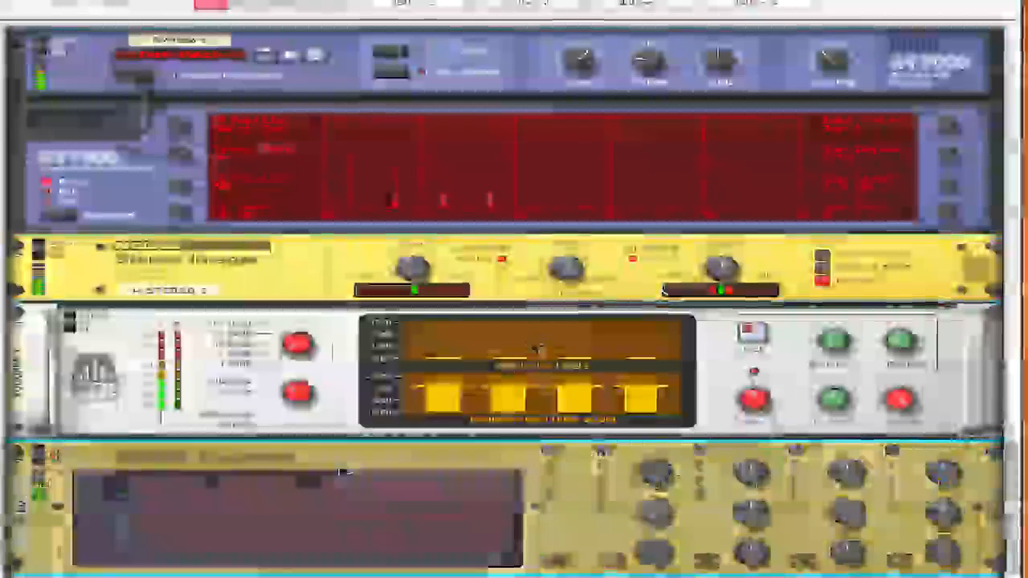
key(Tab)
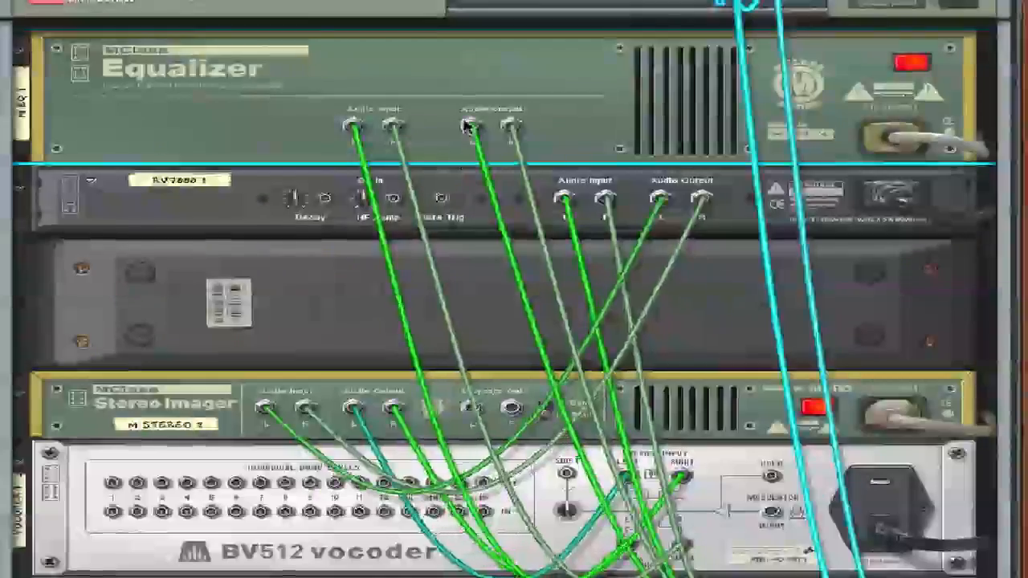
drag(353, 126, 378, 149)
key(ctrl+z)
key(ctrl+z)
key(Tab)
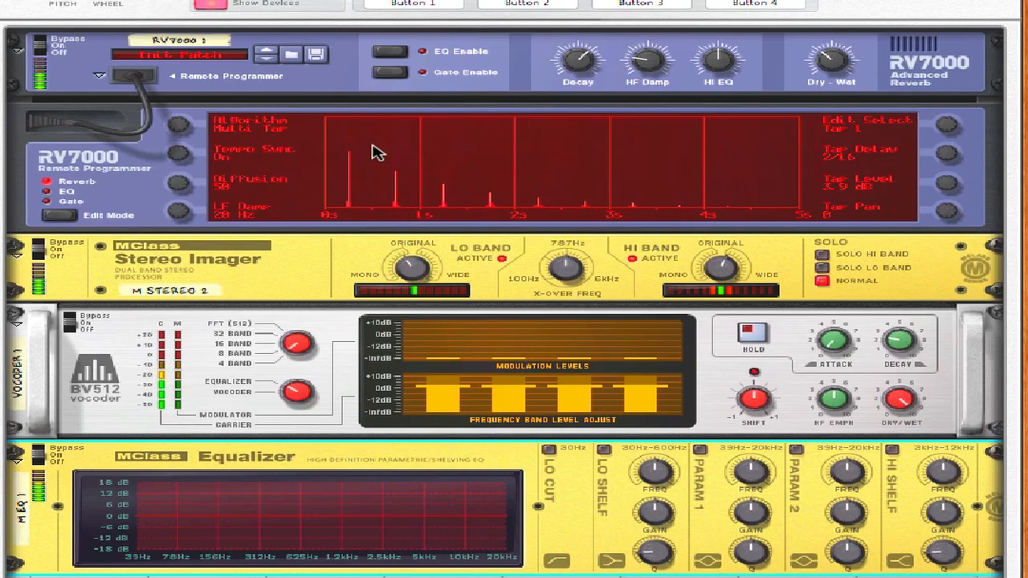
key(ctrl+z)
Add an uncabled MClass Equalizer and move it above the RV7000 at the start of the Combinator's devices.
right_click(832, 485)
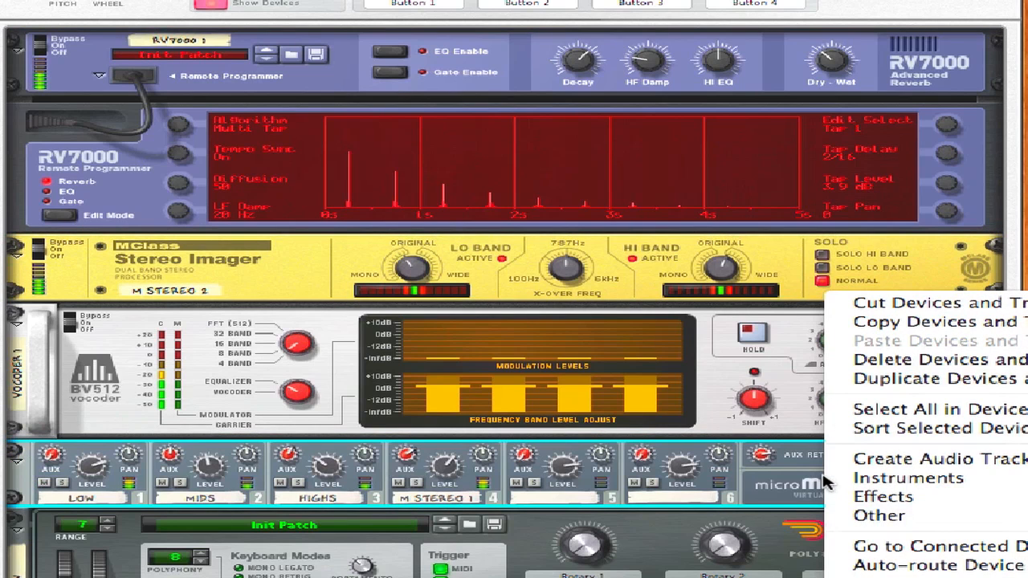
click(1026, 516)
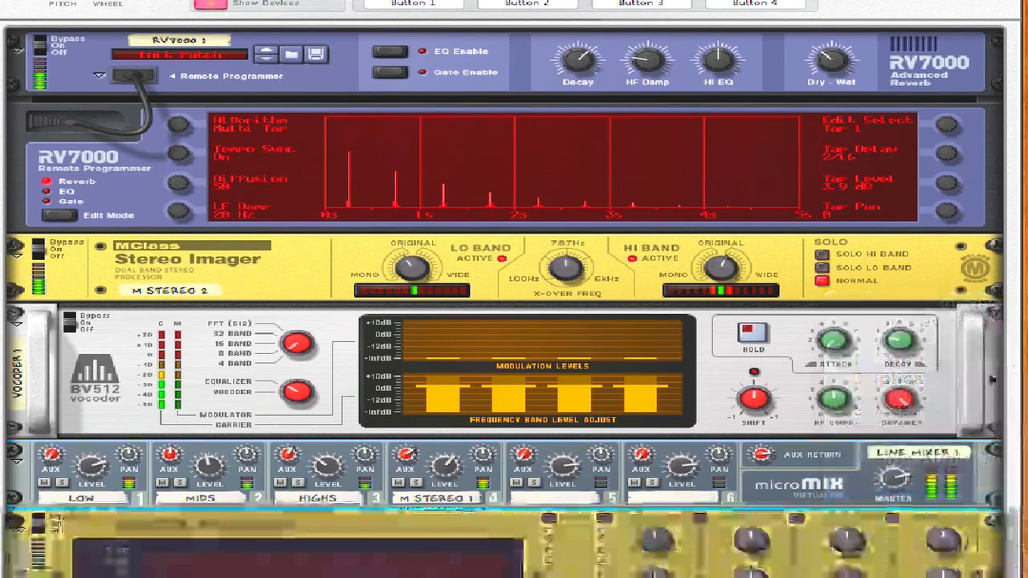
drag(316, 526, 356, 126)
Cable the line mixer's master output into the equalizer and the equalizer's output to the Combinator's From Devices input.
key(Tab)
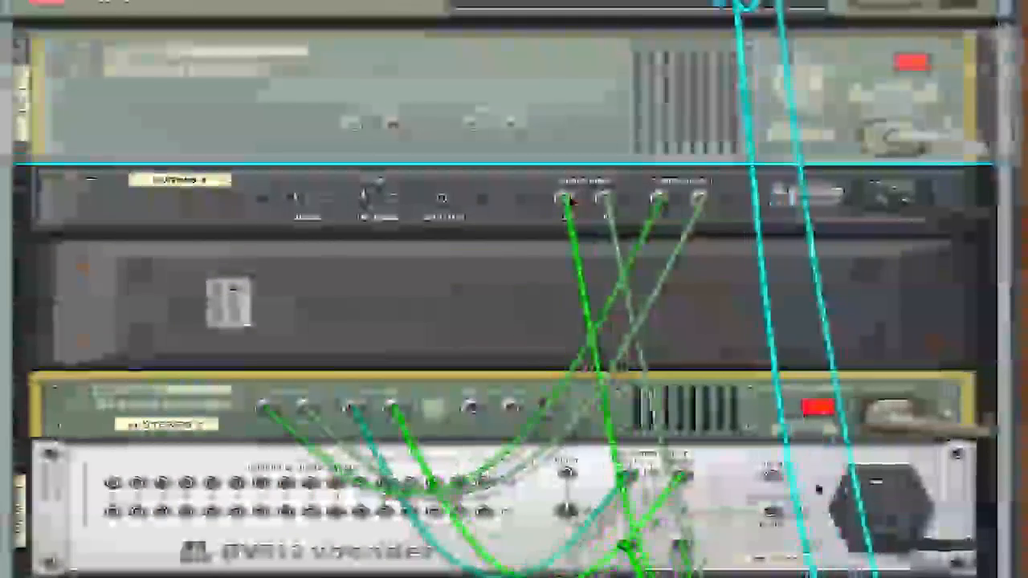
drag(647, 577, 358, 128)
drag(470, 128, 729, 2)
Enable the equalizer's Parametric 1 band and shape it into a low-frequency cut with a Q of 3.7.
key(Tab)
click(700, 38)
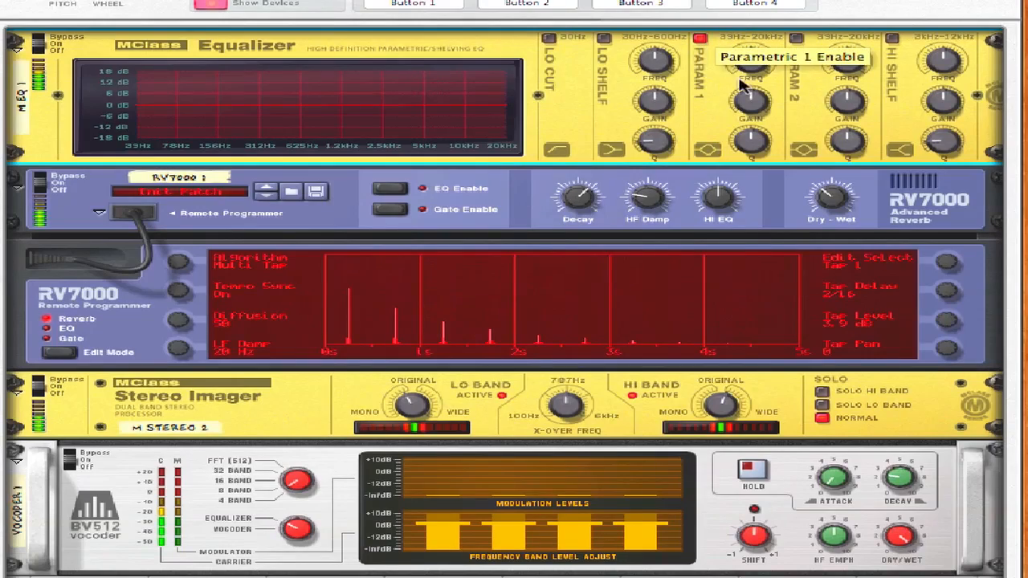
drag(755, 98, 742, 118)
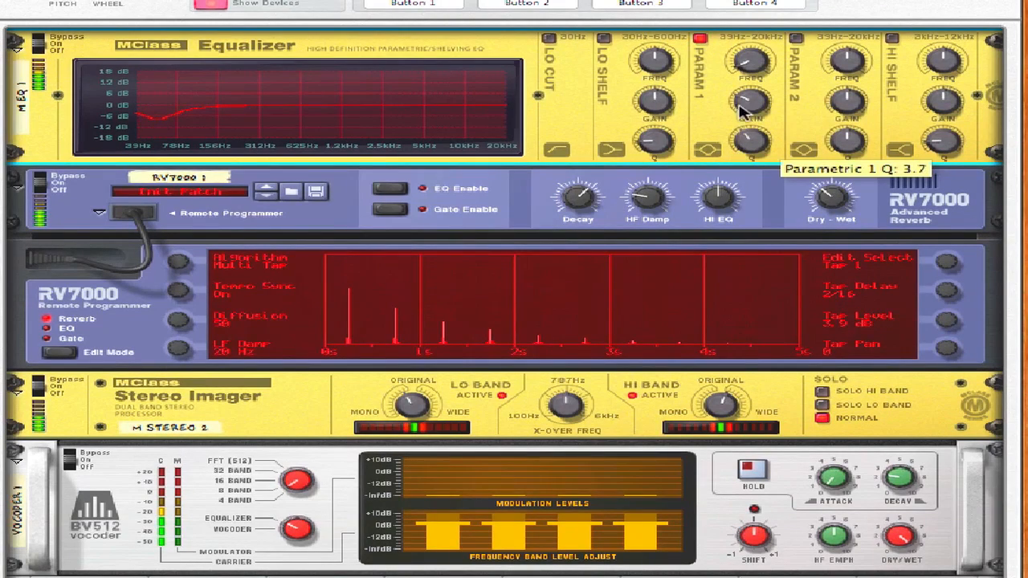
Enable the equalizer's Parametric 2 band and shape it into a broad boost at a higher frequency with a low Q.
click(796, 38)
drag(848, 105, 851, 95)
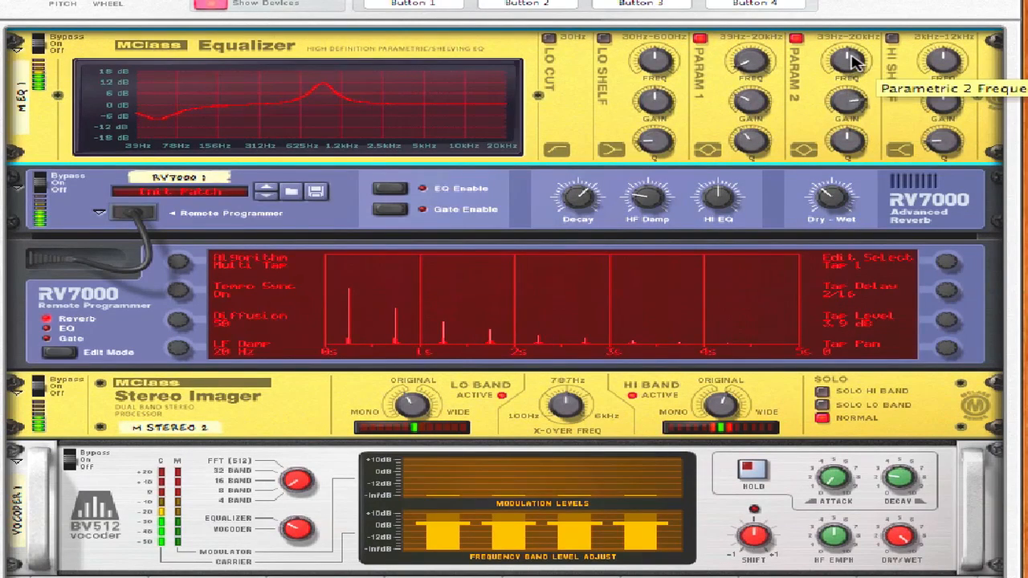
drag(860, 26, 866, 14)
drag(853, 157, 853, 164)
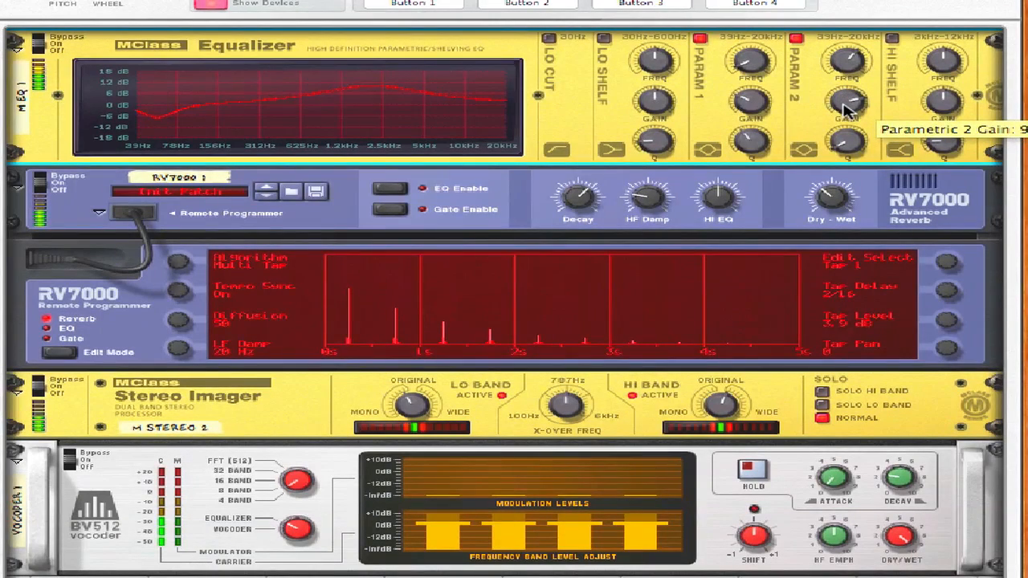
drag(857, 111, 856, 116)
Add a second line mixer below the equalizer and reduce the equalizer's Parametric 2 gain.
scroll(572, 120, down, 5)
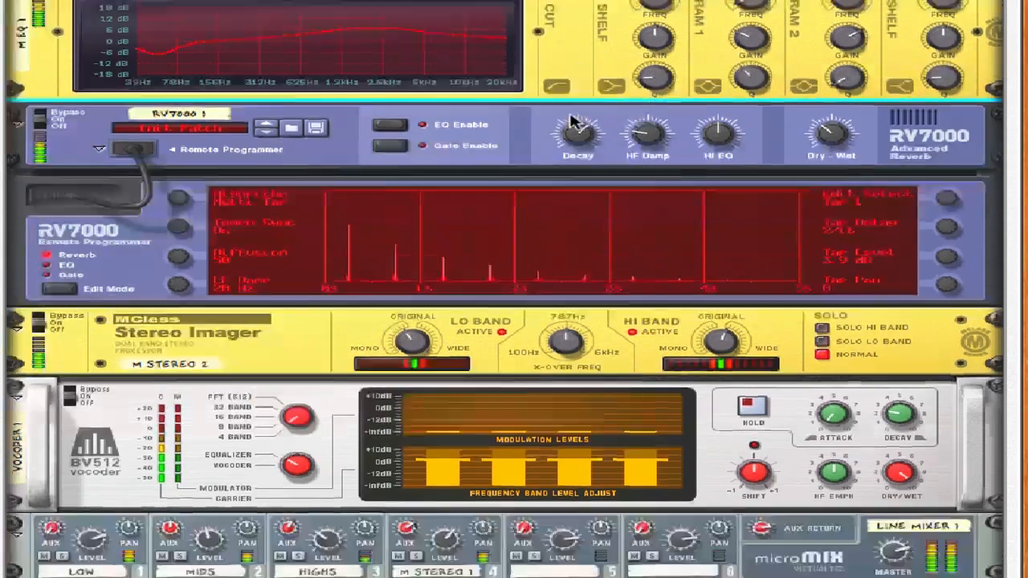
scroll(572, 120, up, 9)
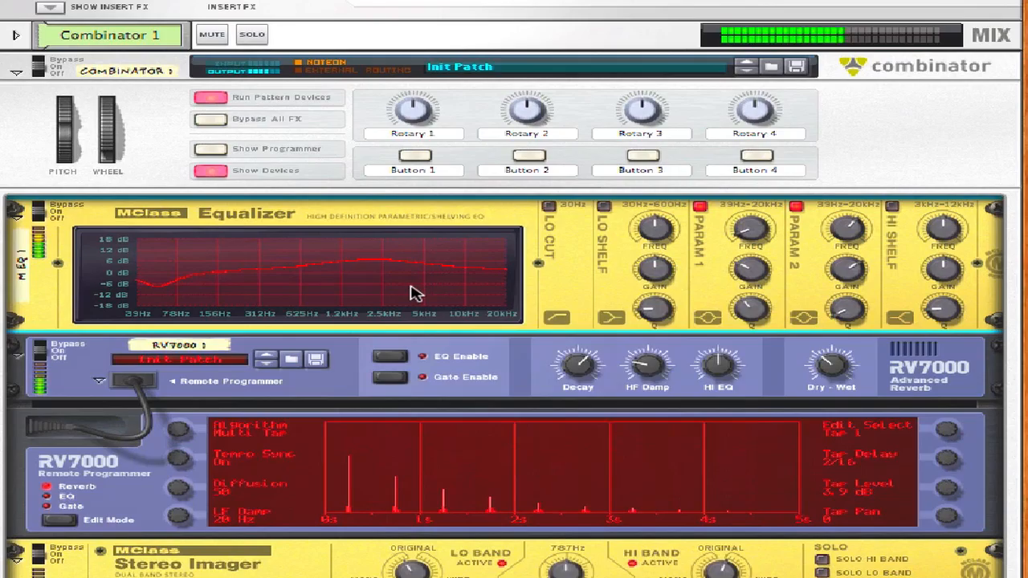
right_click(411, 286)
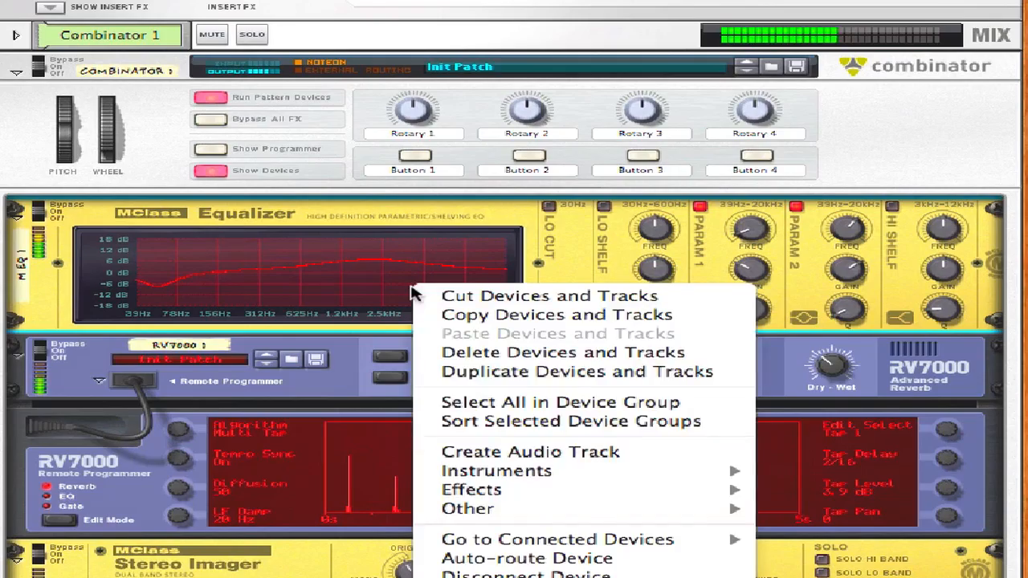
mouse_move(463, 509)
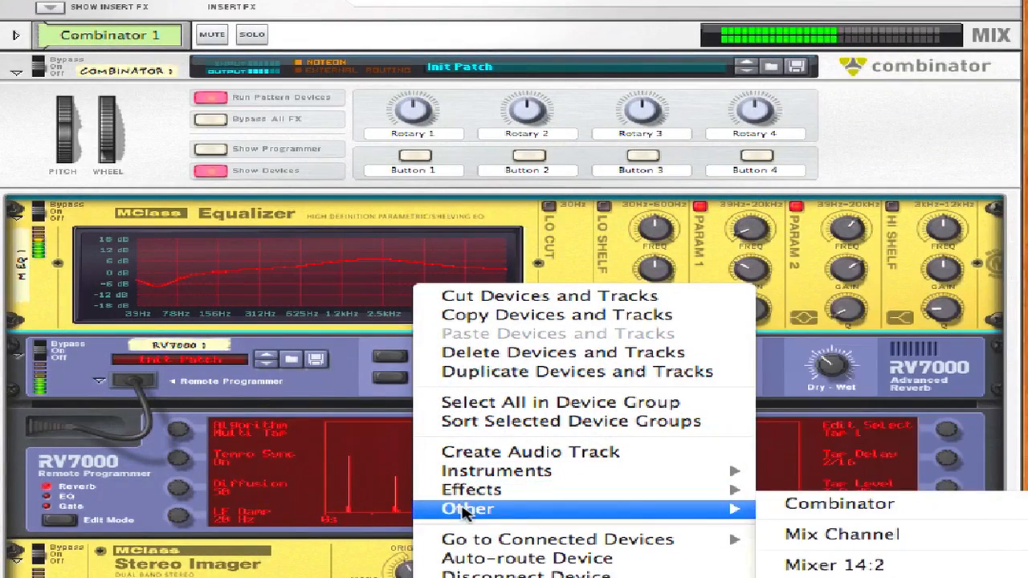
click(835, 577)
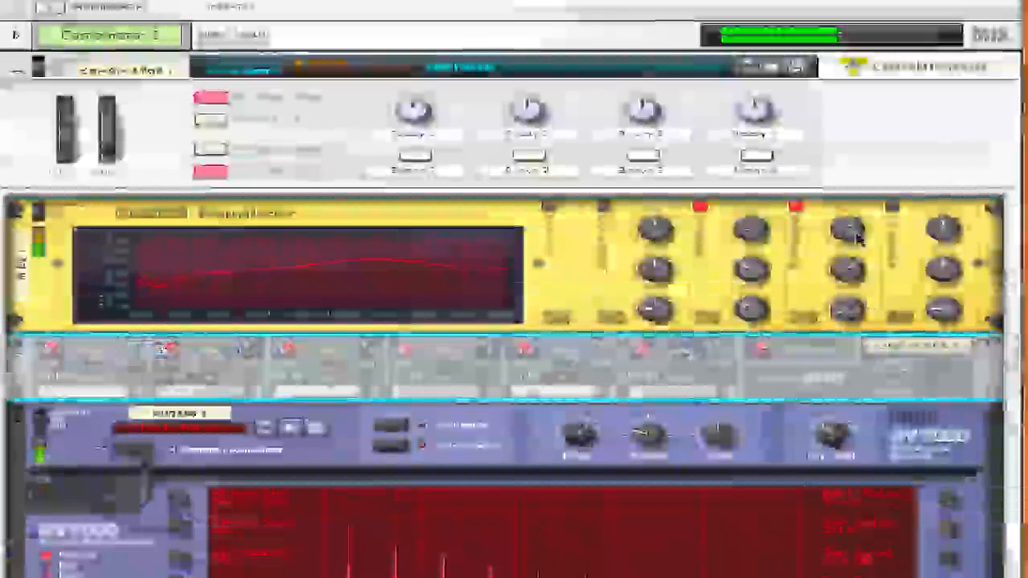
scroll(879, 362, down, 5)
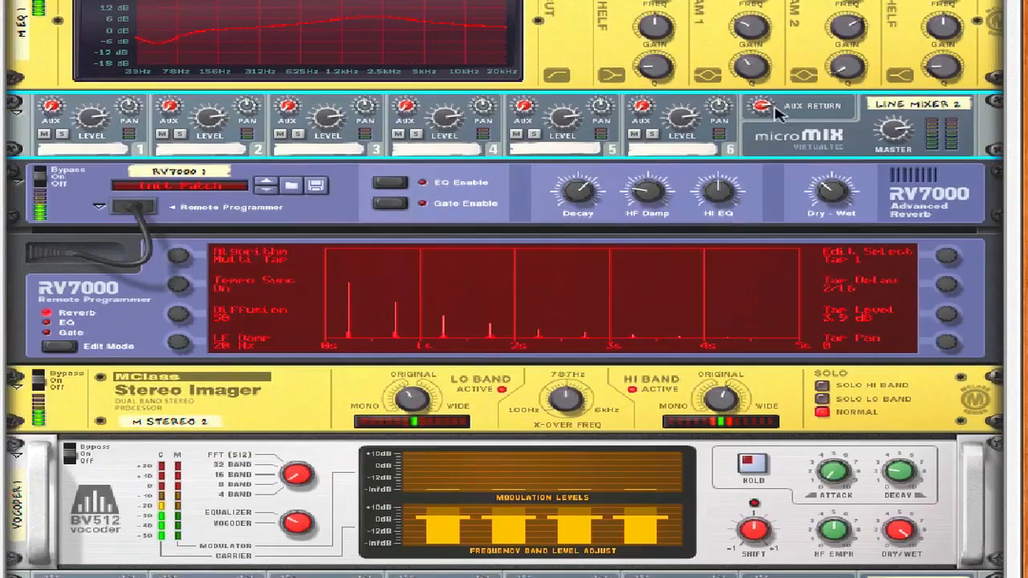
drag(848, 41, 849, 38)
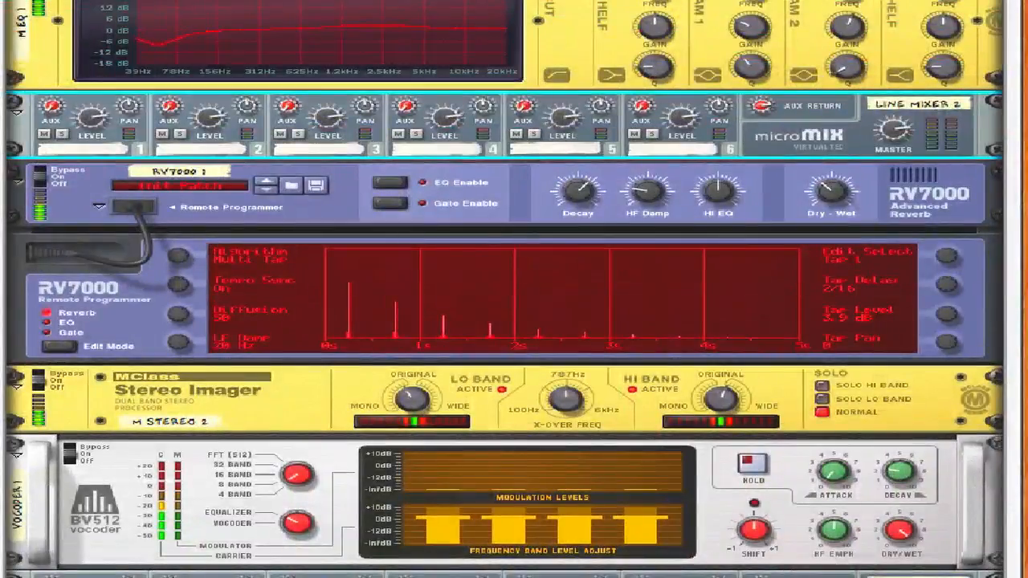
Place Line Mixer 2 above the equalizer and cable the equalizer's stereo output into its channel 1.
key(Tab)
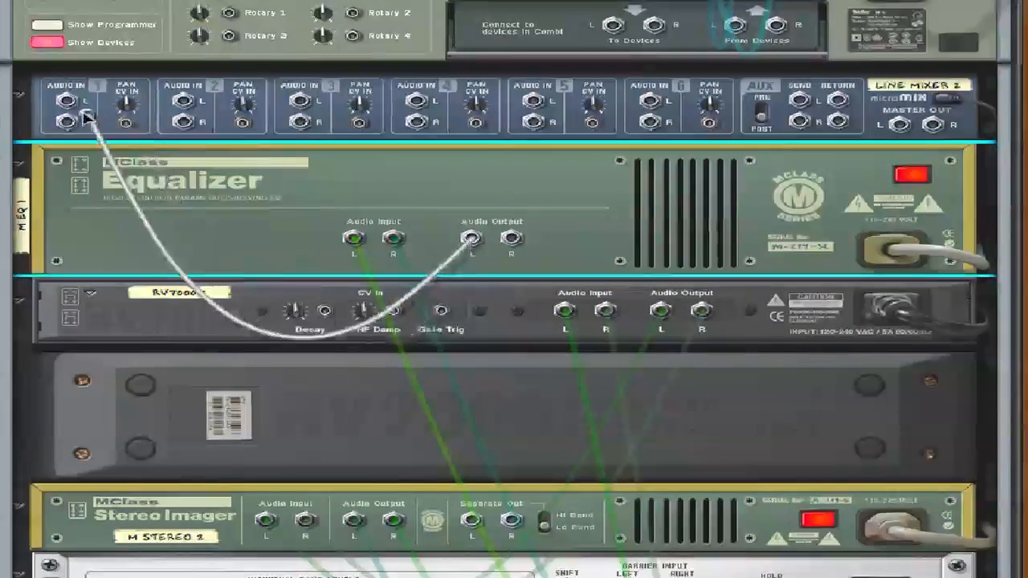
drag(67, 102, 67, 102)
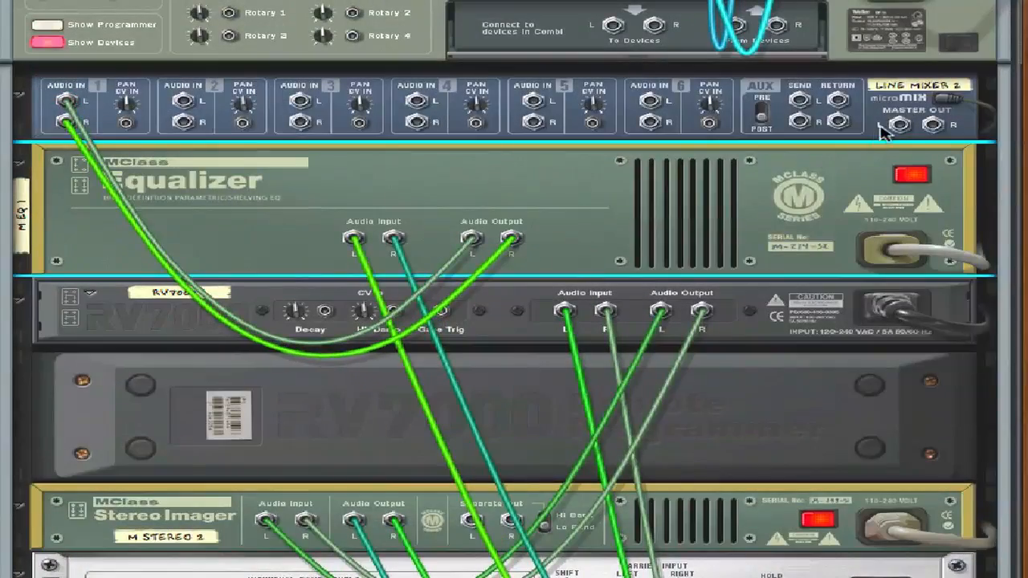
scroll(723, 60, down, 10)
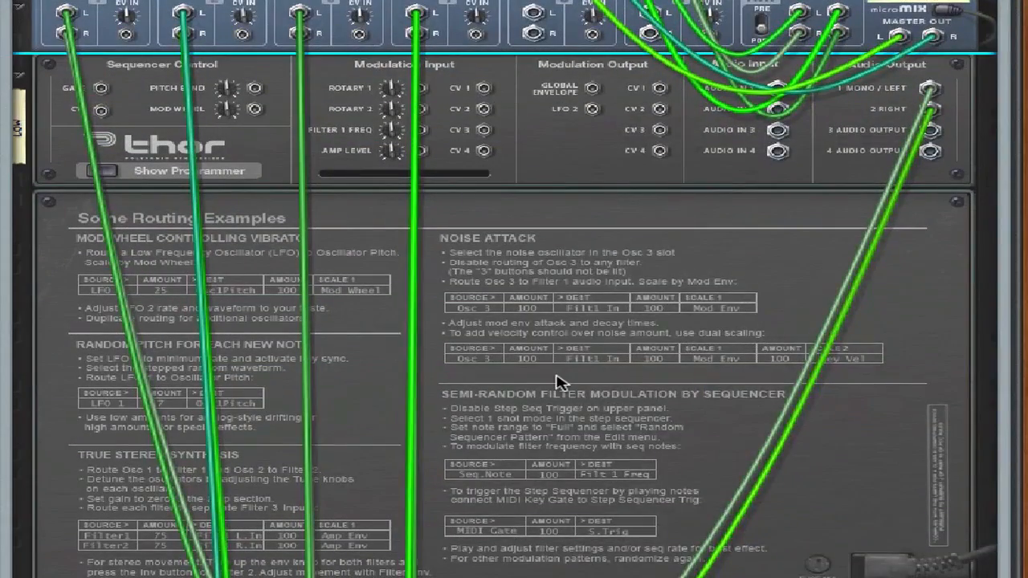
Duplicate the Low Thor synth, place the copy below Line Mixer 2 and cable its output into the mixer's channel 2.
right_click(558, 382)
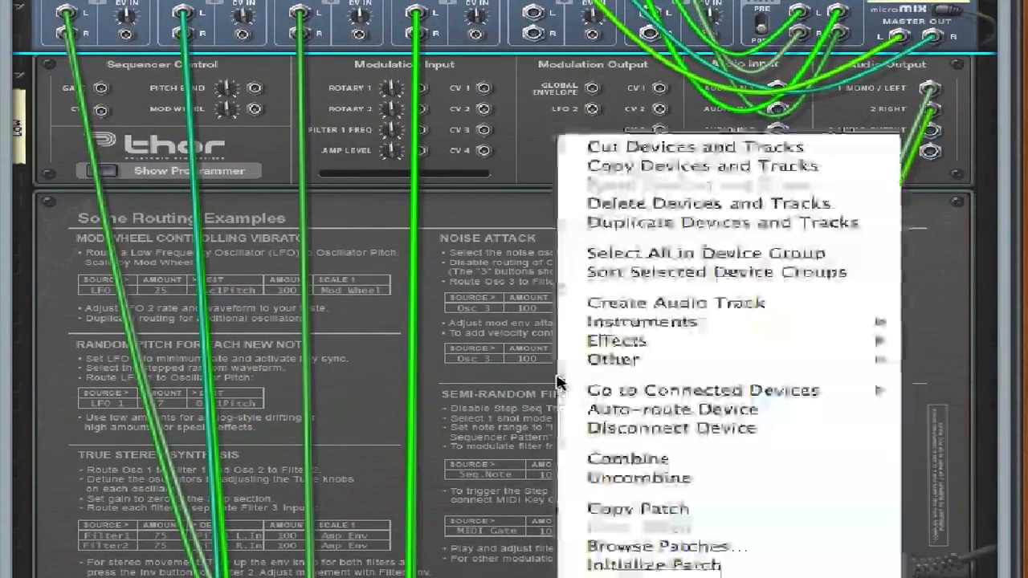
click(627, 223)
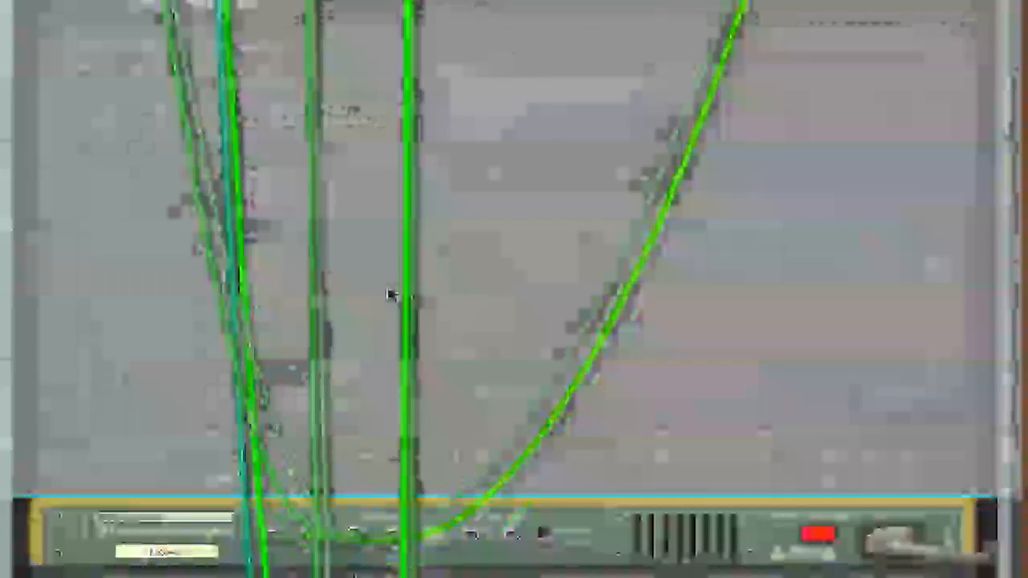
scroll(381, 158, up, 5)
scroll(391, 323, up, 6)
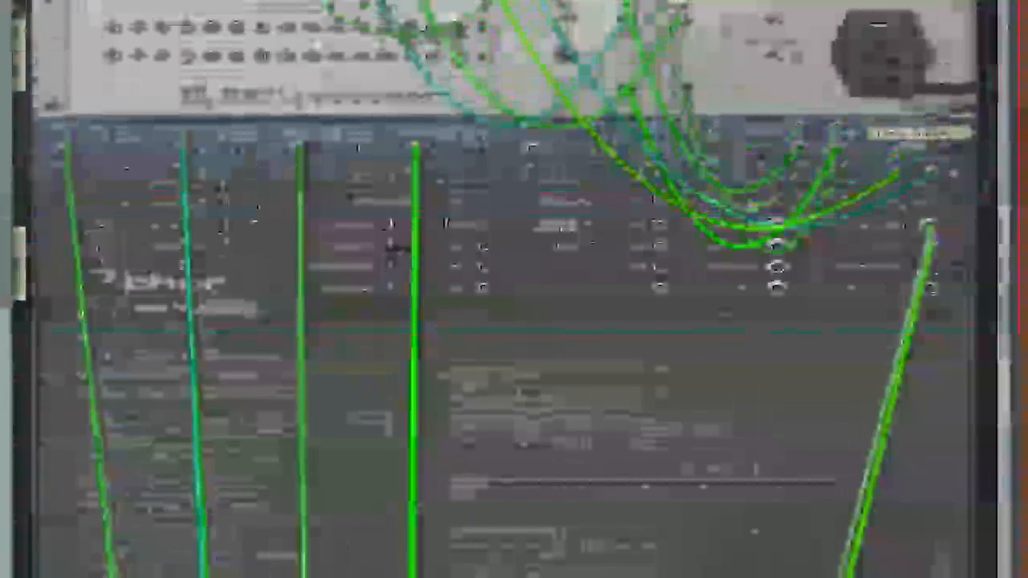
scroll(418, 80, up, 6)
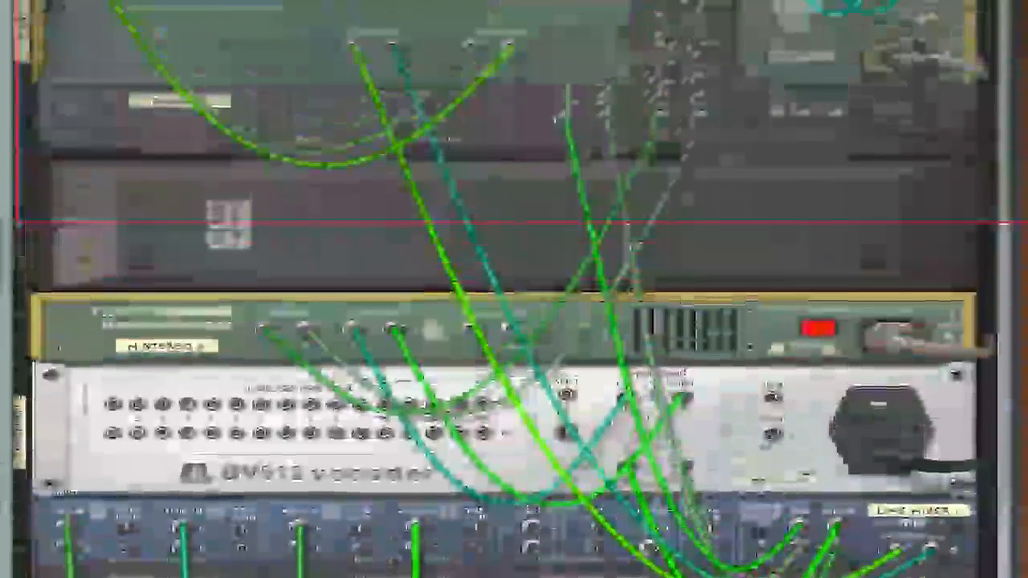
scroll(417, 80, down, 8)
scroll(416, 81, up, 3)
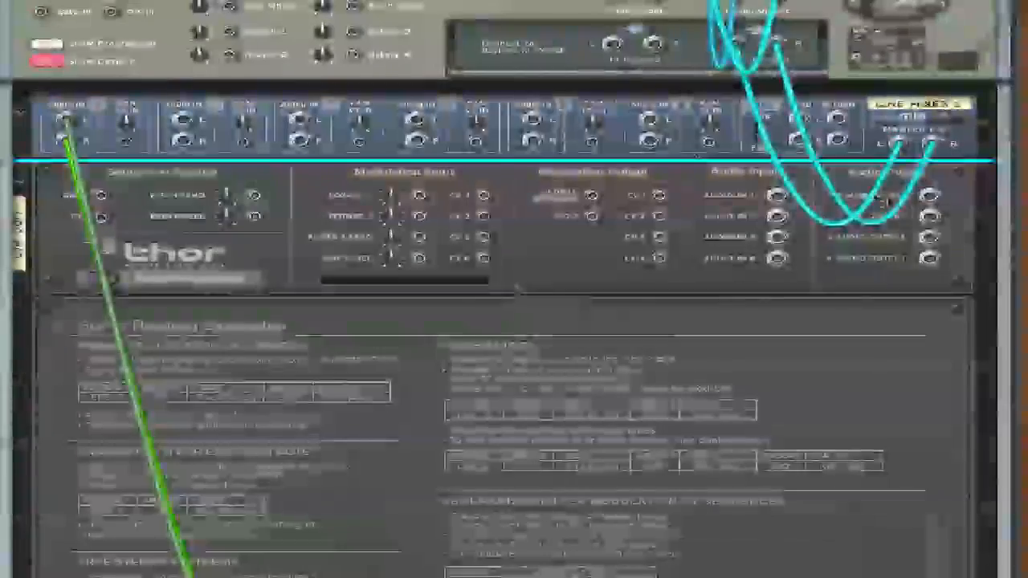
key(Tab)
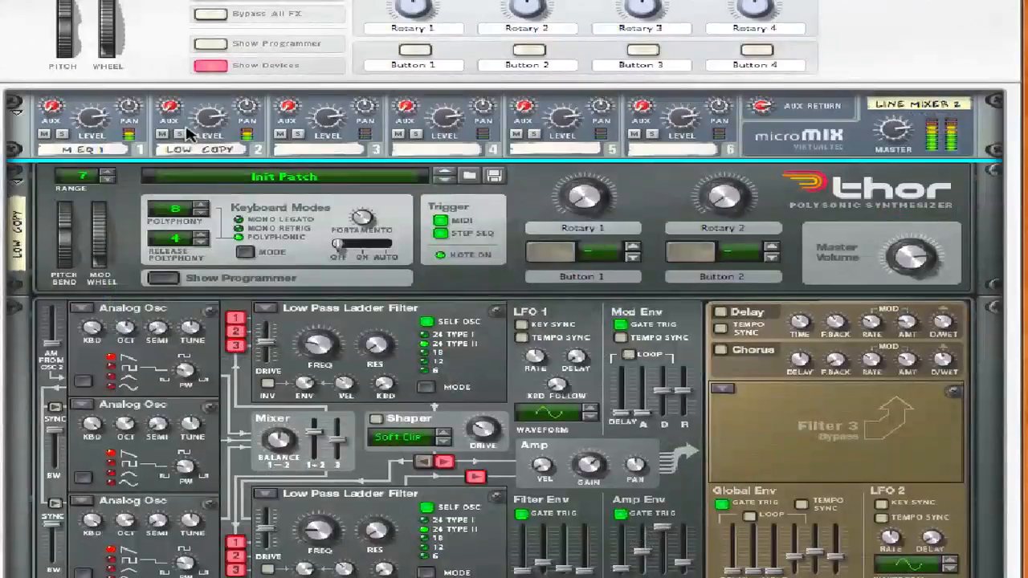
Lower the channel 1 level on Line Mixer 2 to 75 and trim the Low Copy channel's level.
scroll(204, 149, down, 3)
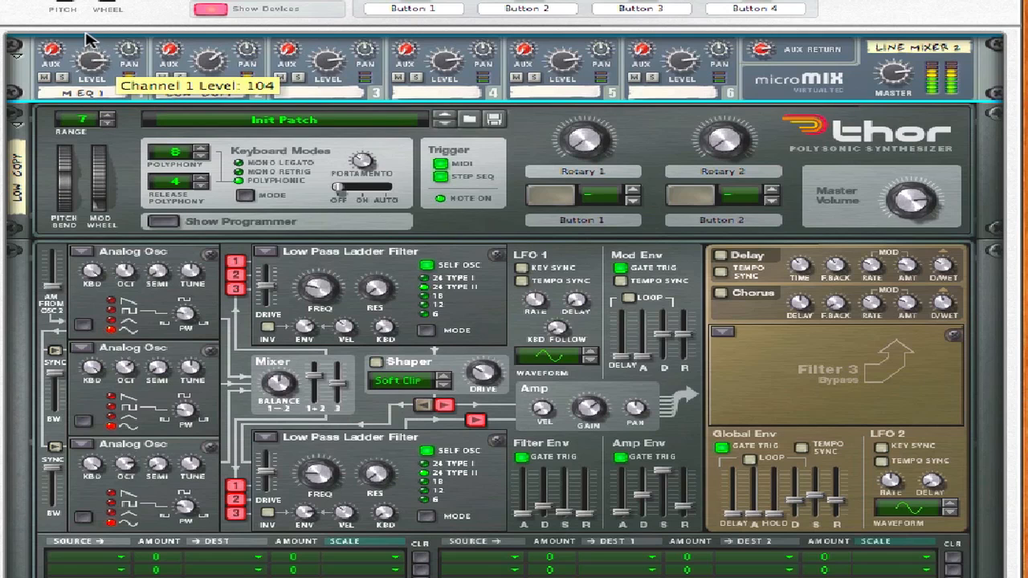
drag(90, 52, 90, 64)
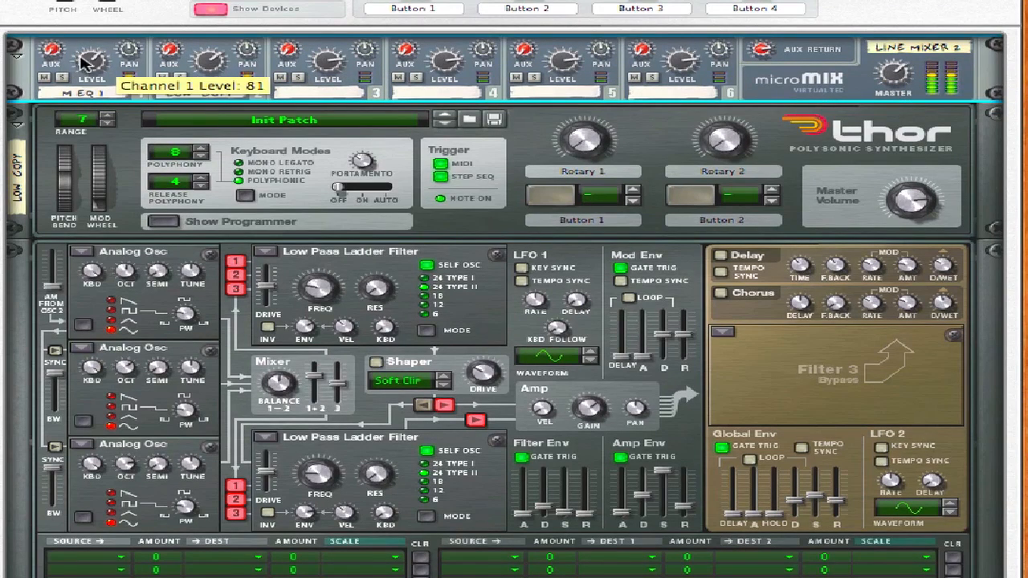
drag(207, 54, 208, 62)
drag(77, 80, 81, 90)
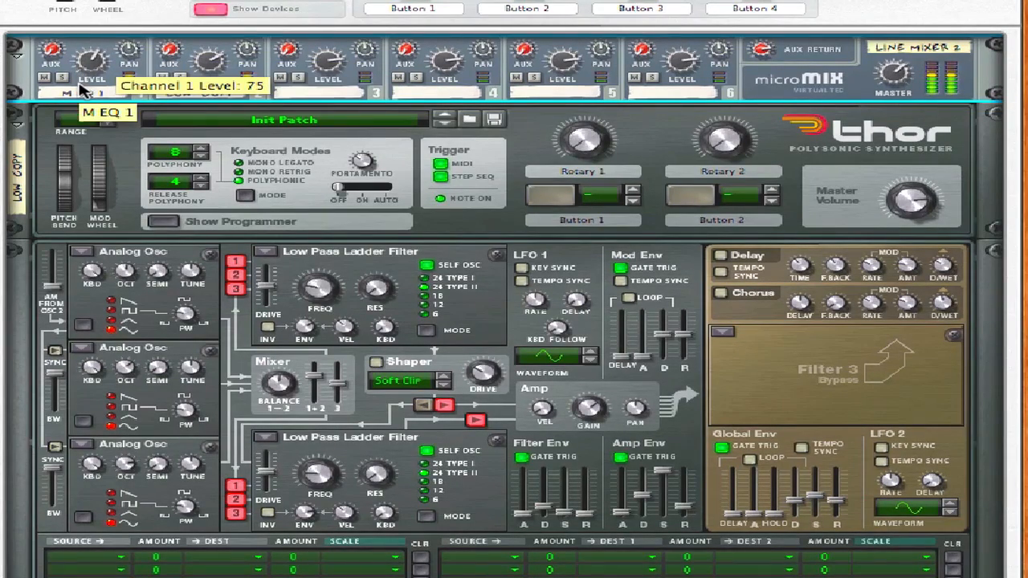
Rebalance the channel levels on the first line mixer, setting the Mids channel to 82.
scroll(87, 90, down, 2)
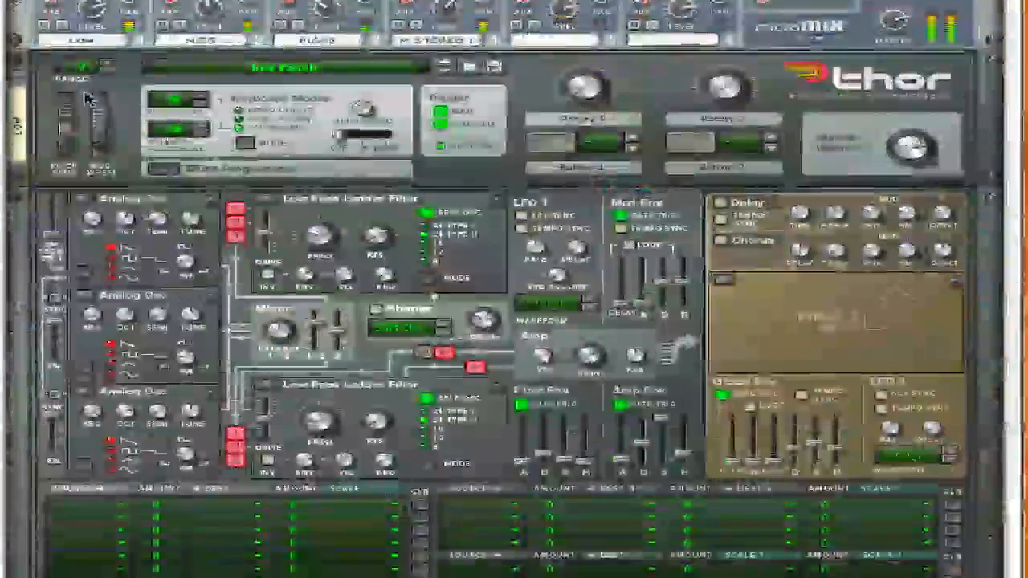
scroll(87, 98, down, 2)
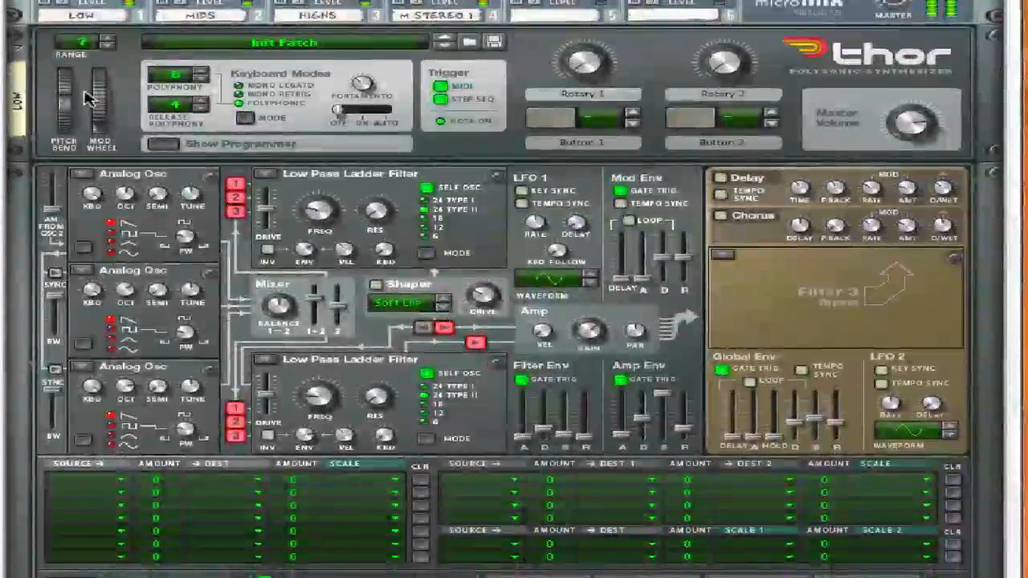
drag(447, 1, 447, 3)
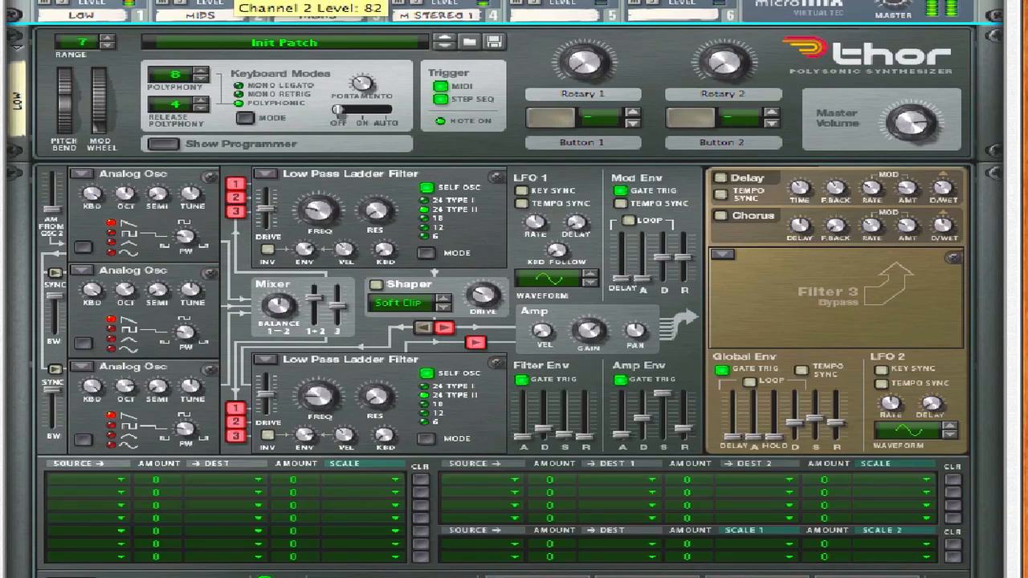
Raise the channel 1 and 2 levels on Line Mixer 2 and adjust its master level.
scroll(505, 289, up, 15)
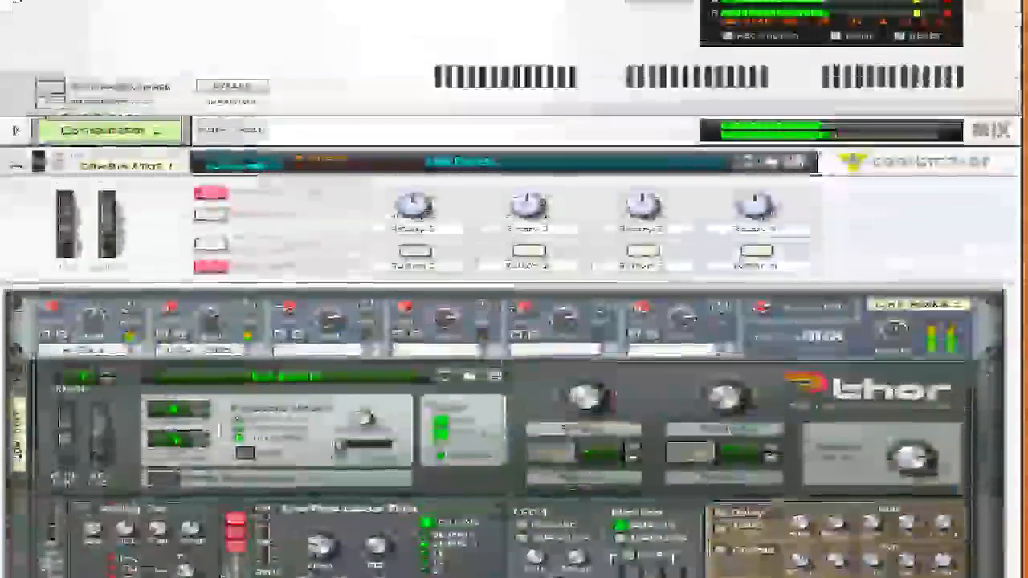
scroll(201, 11, down, 2)
drag(97, 239, 98, 209)
drag(200, 236, 198, 220)
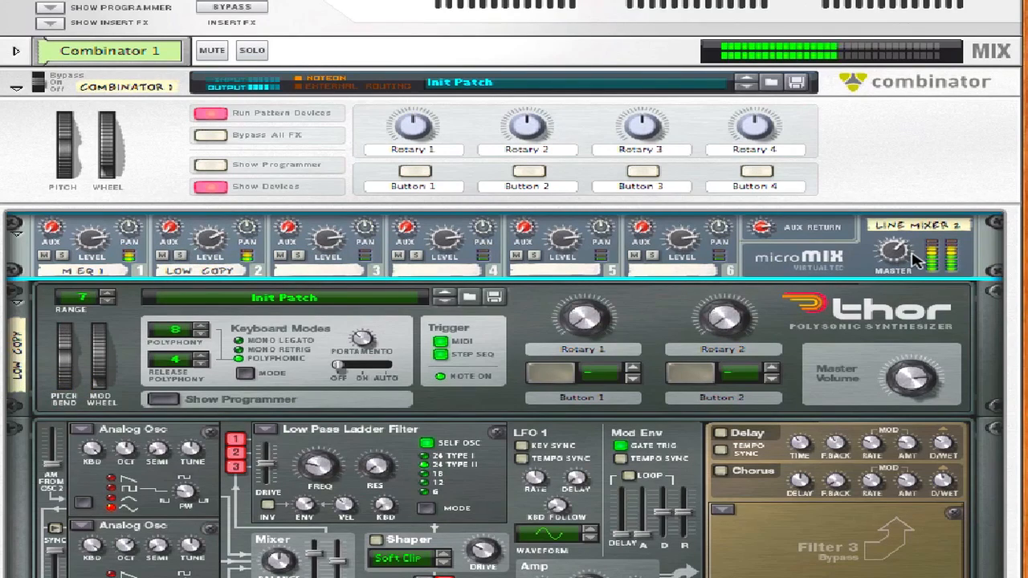
mouse_move(917, 262)
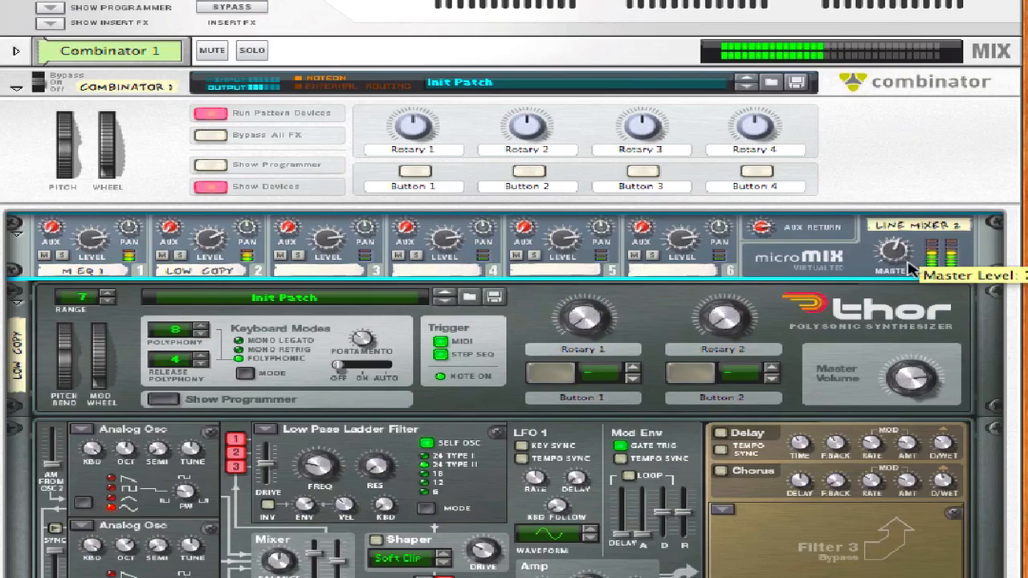
Add an RV7000 reverb as the send effect of Line Mixer 2 and adjust the aux sends on channels 1 and 2.
right_click(853, 261)
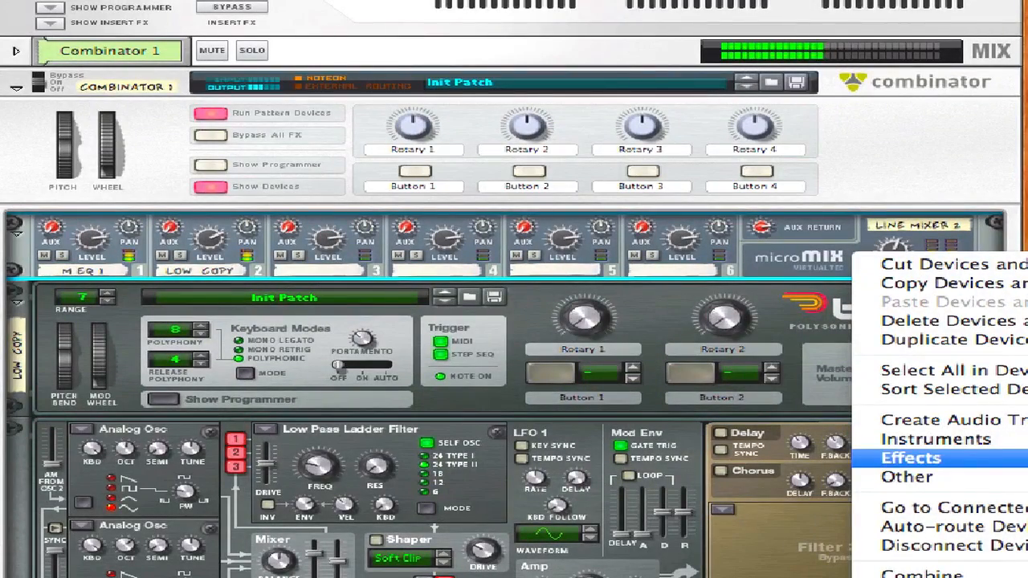
click(1027, 496)
drag(169, 227, 174, 158)
drag(164, 231, 166, 237)
drag(51, 228, 64, 155)
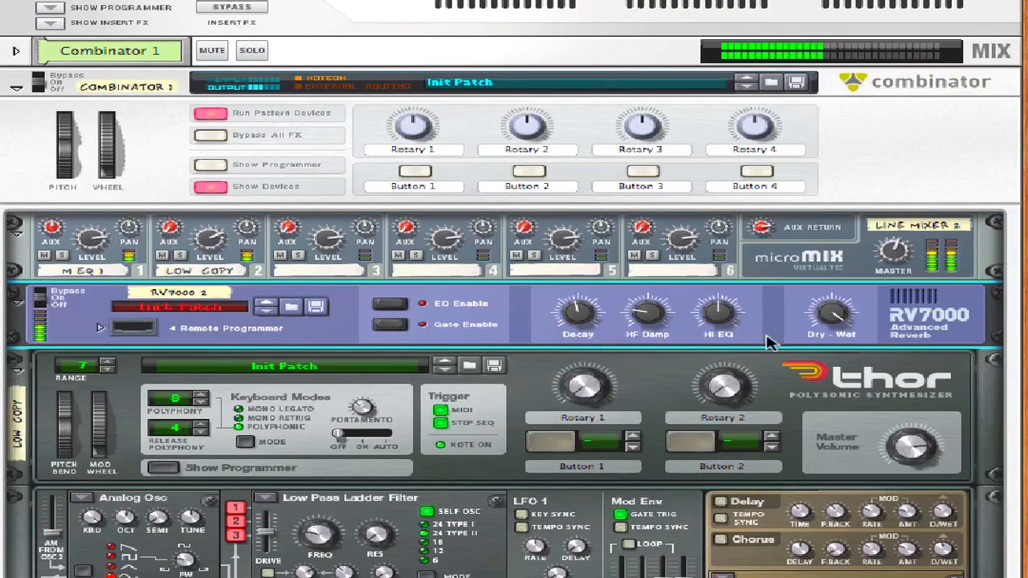
Load ALL Warm Plate from the Factory Sound Bank's RV7000 Patches into RV7000 2 and arrange the reverb above Line Mixer 2.
click(290, 306)
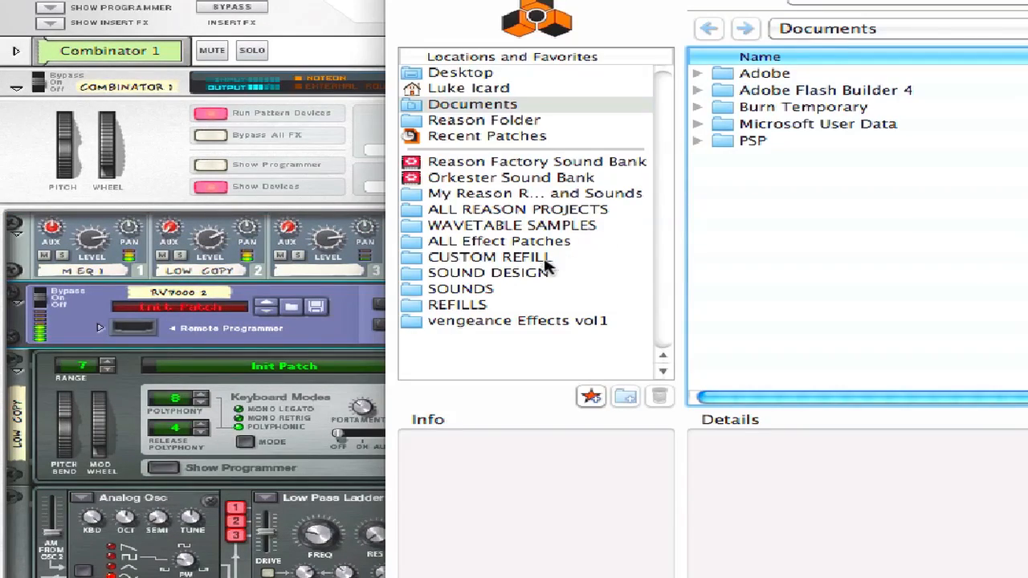
click(533, 164)
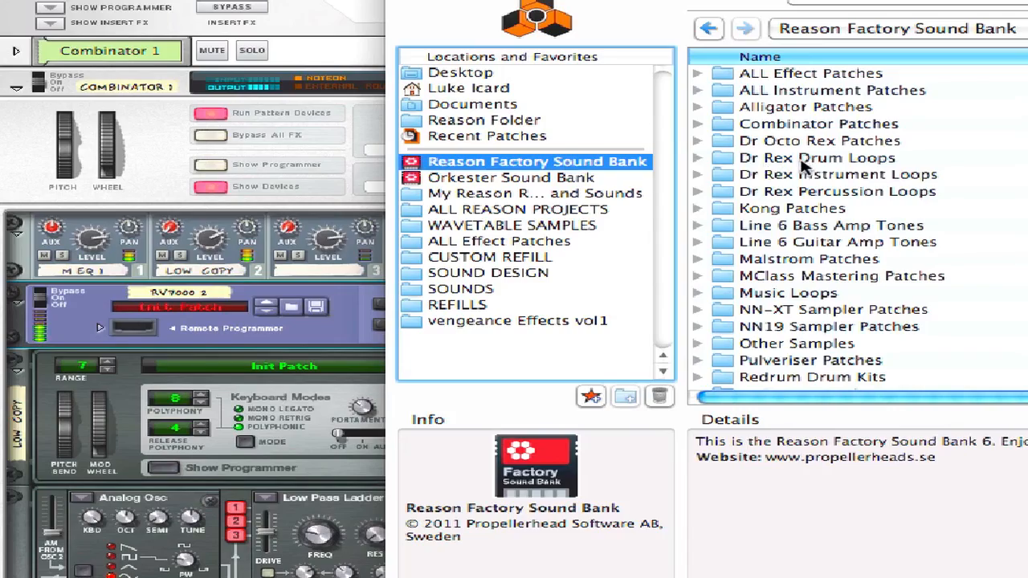
scroll(794, 240, down, 5)
double_click(803, 314)
scroll(811, 201, down, 5)
scroll(827, 62, down, 4)
click(822, 301)
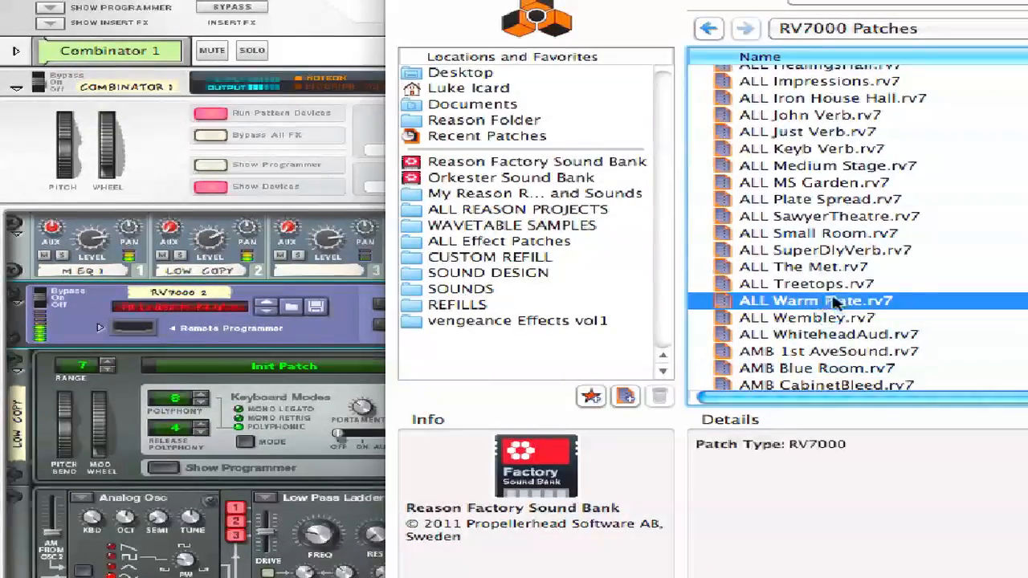
double_click(822, 301)
drag(783, 333, 783, 229)
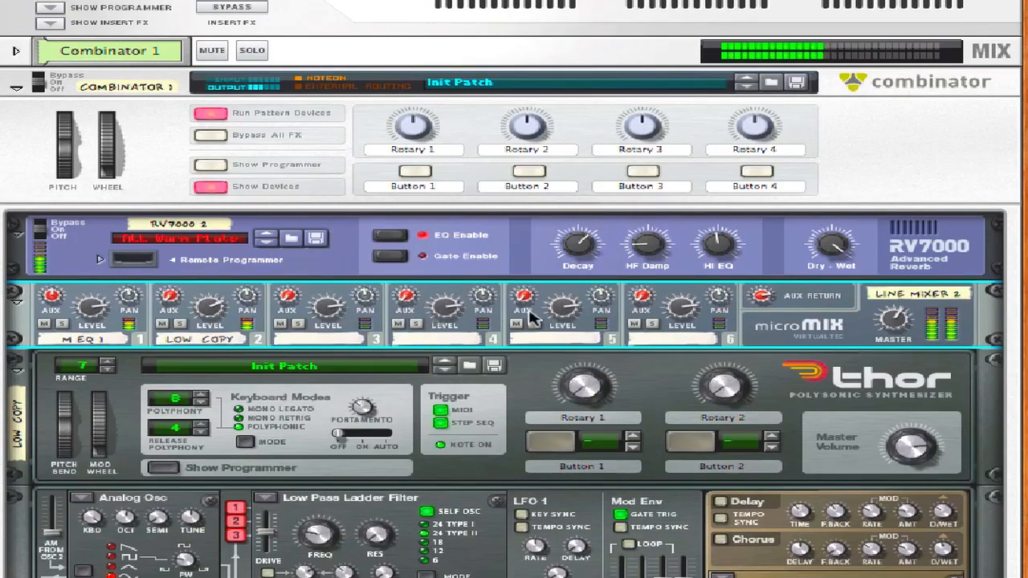
Rename the equalizer feeding channel 1 of Line Mixer 2 as Tone 1.
scroll(602, 321, down, 10)
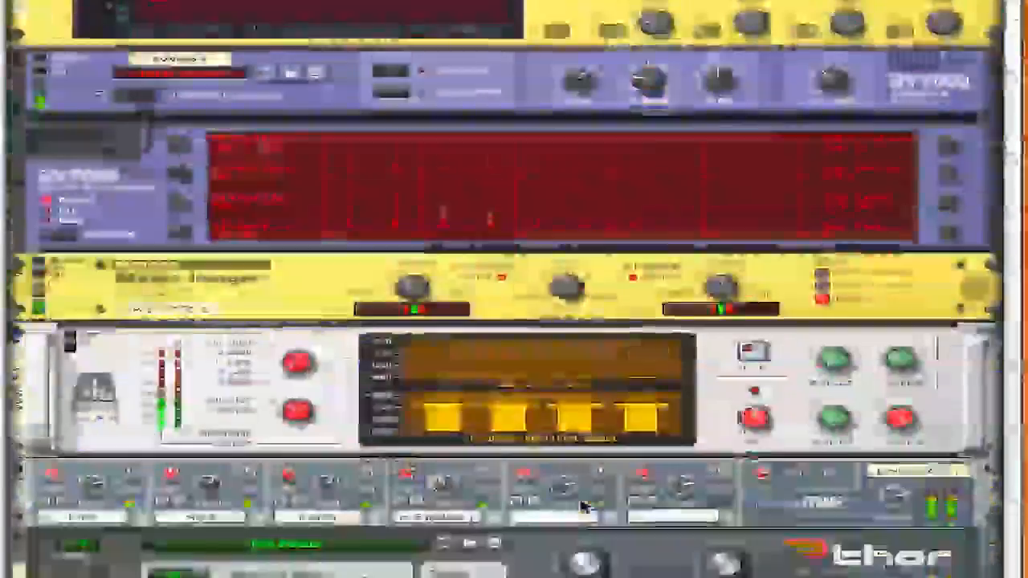
scroll(582, 506, down, 1)
scroll(584, 505, up, 15)
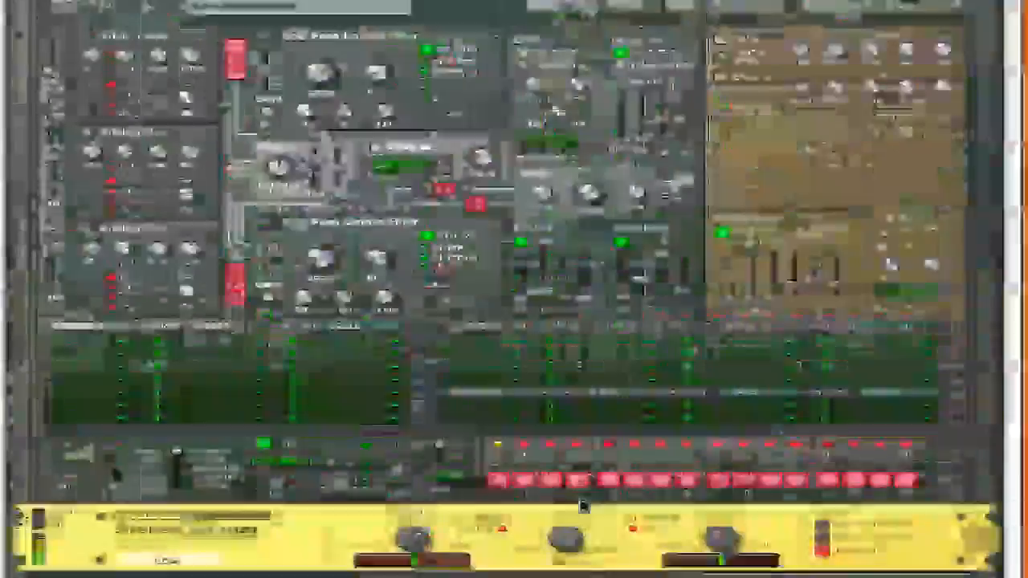
scroll(584, 504, up, 20)
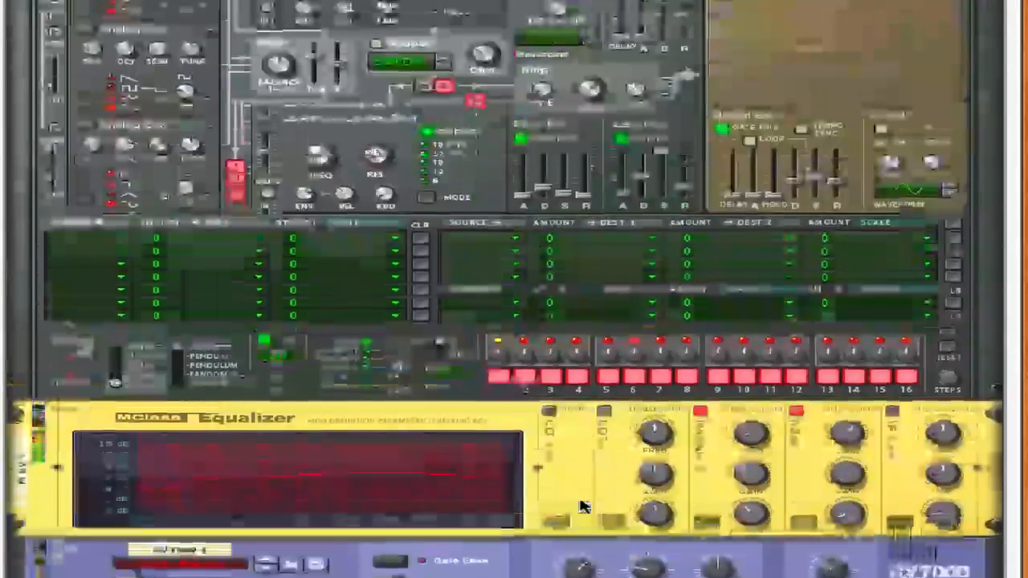
scroll(584, 504, down, 10)
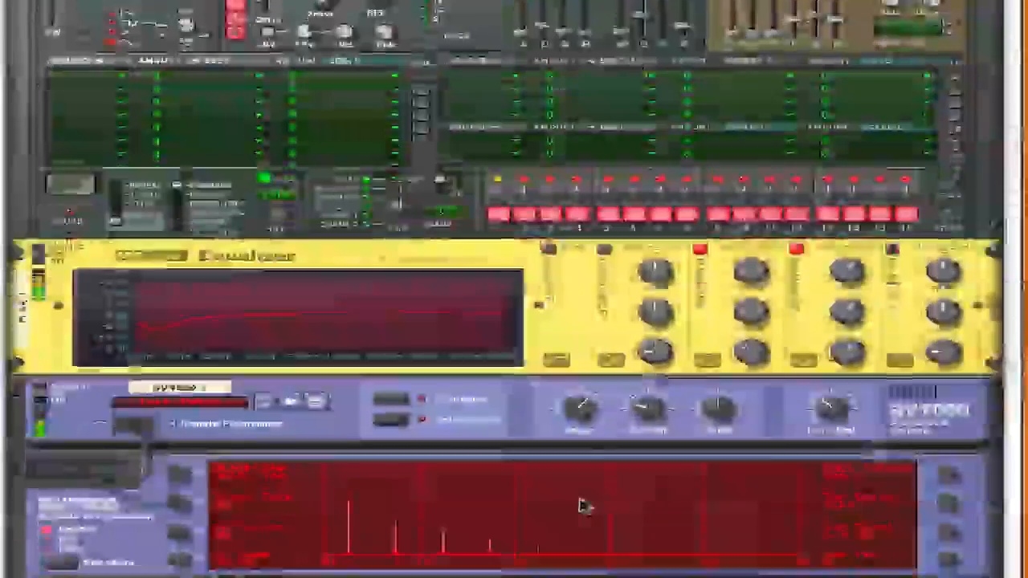
double_click(13, 317)
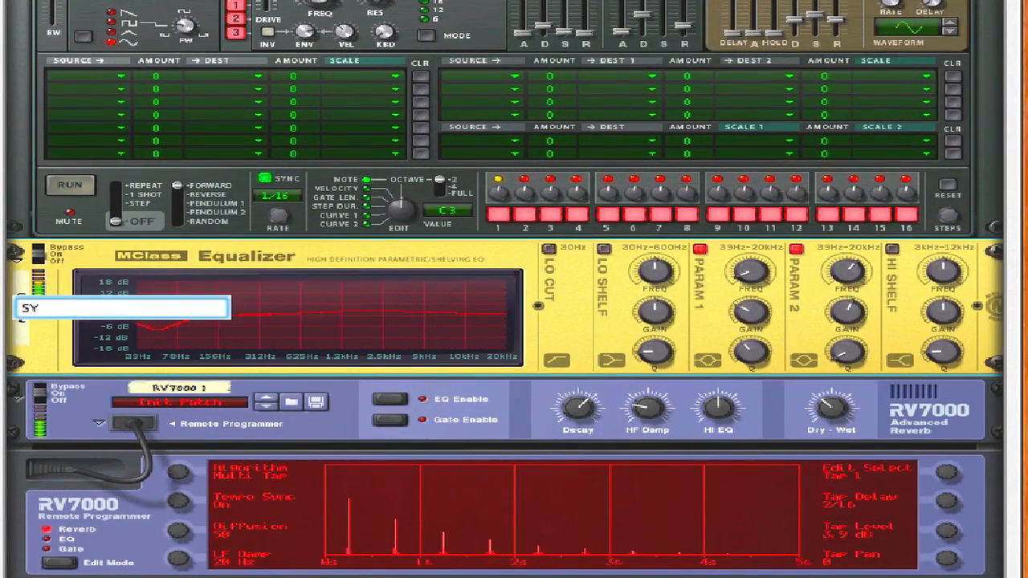
text(Tone 1)
key(Return)
Add an MClass Equalizer from the effects and position it between RV7000 2 and Line Mixer 2.
scroll(19, 315, up, 14)
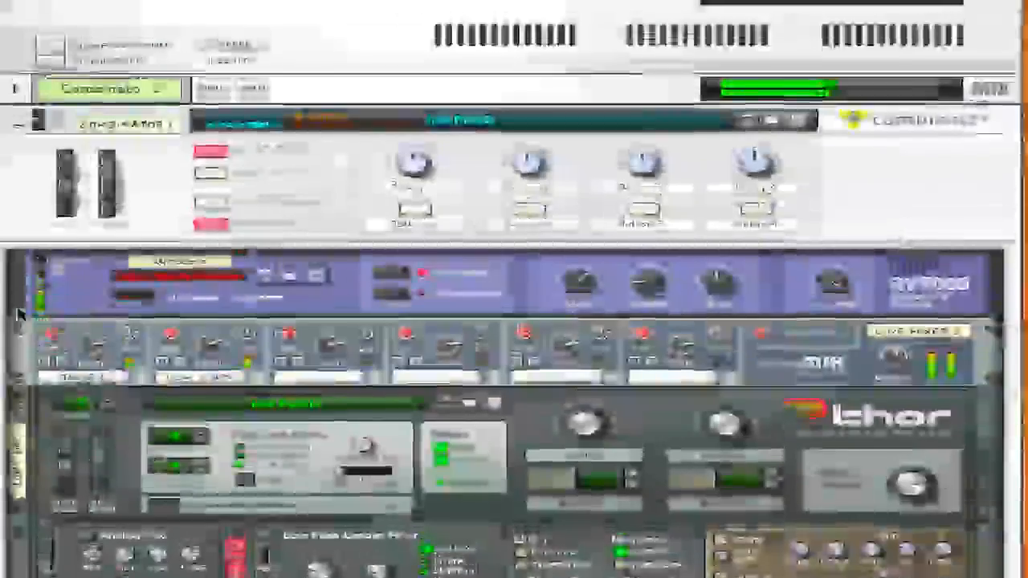
scroll(103, 305, down, 1)
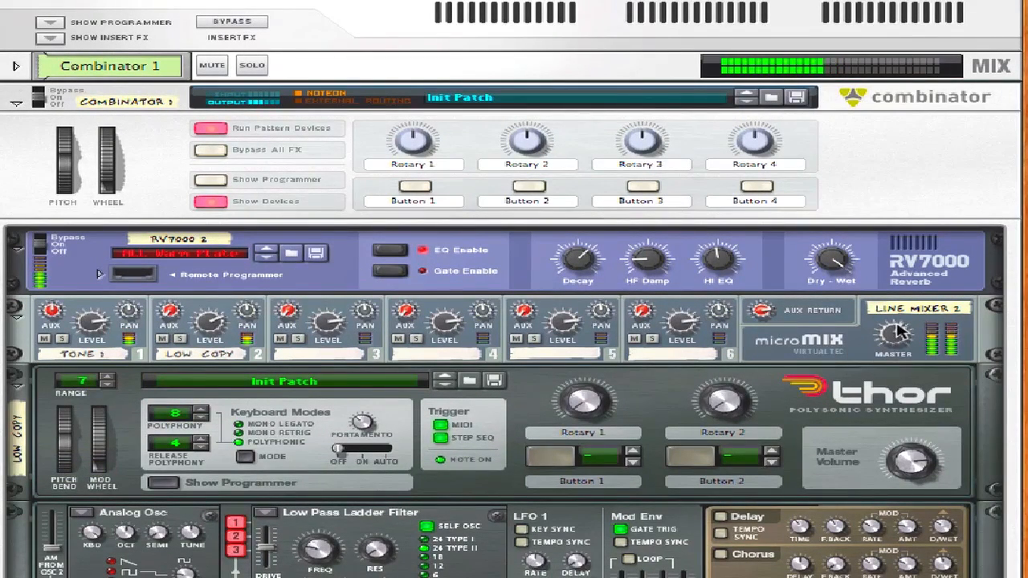
scroll(749, 333, down, 1)
right_click(791, 334)
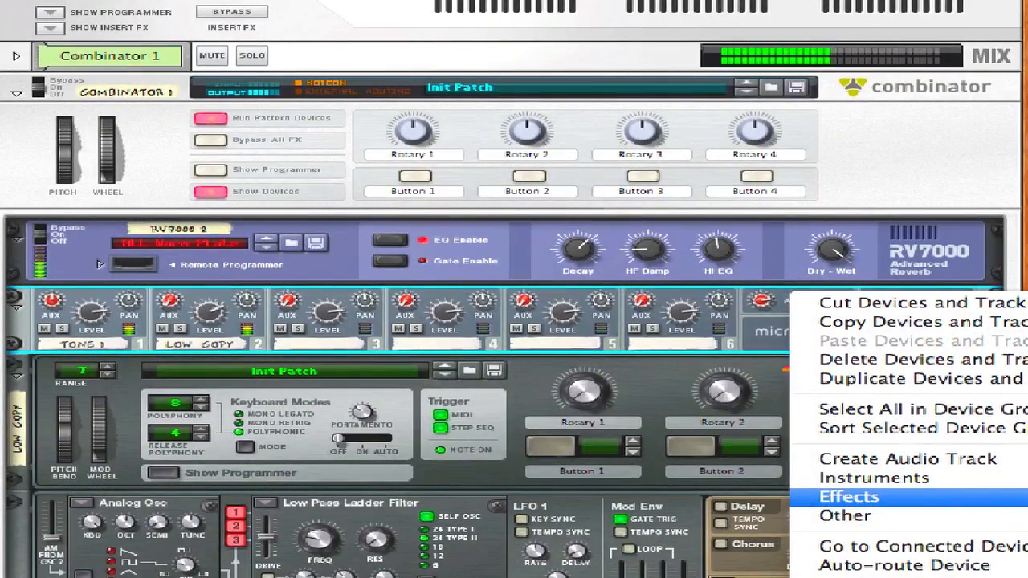
click(1027, 497)
drag(422, 364, 382, 314)
Cable Line Mixer 2's stereo master output into the new equalizer and its output into the Combinator's From Devices inputs.
key(Tab)
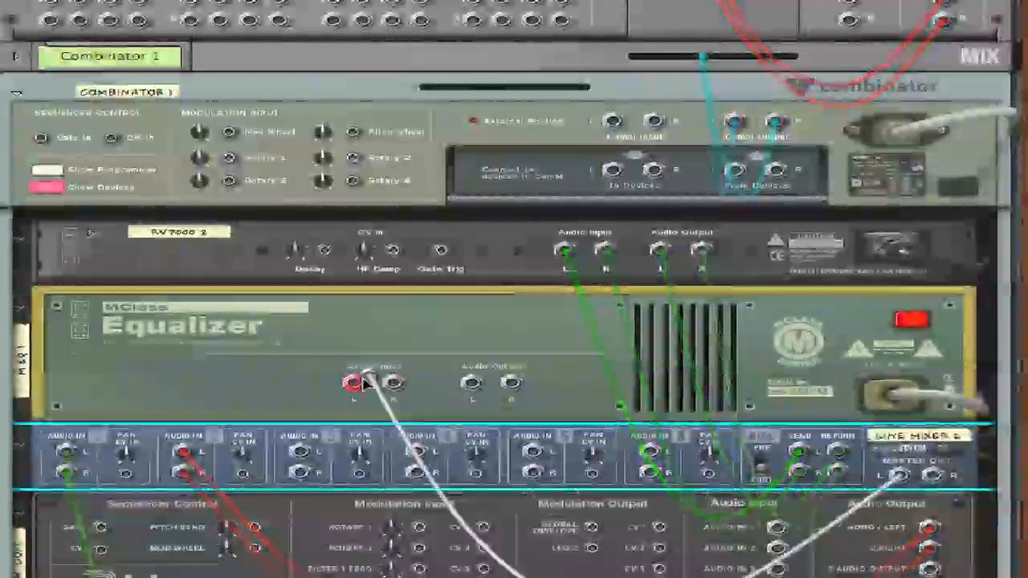
drag(365, 384, 359, 383)
drag(472, 384, 738, 177)
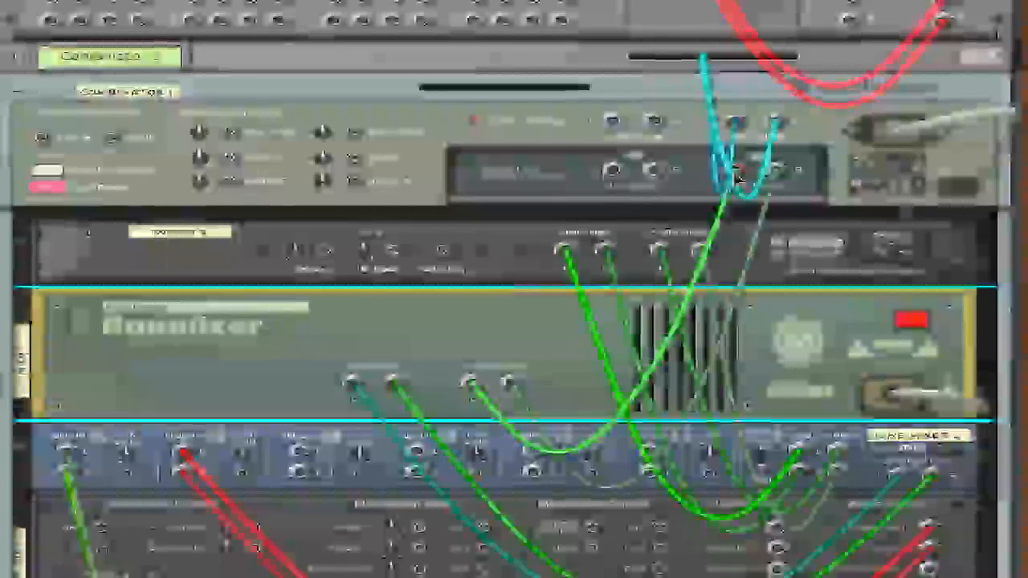
key(Tab)
Enable the master equalizer's Parametric 1 with a 3.4 dB low-frequency boost and Parametric 2 with a broad high-frequency boost.
click(699, 295)
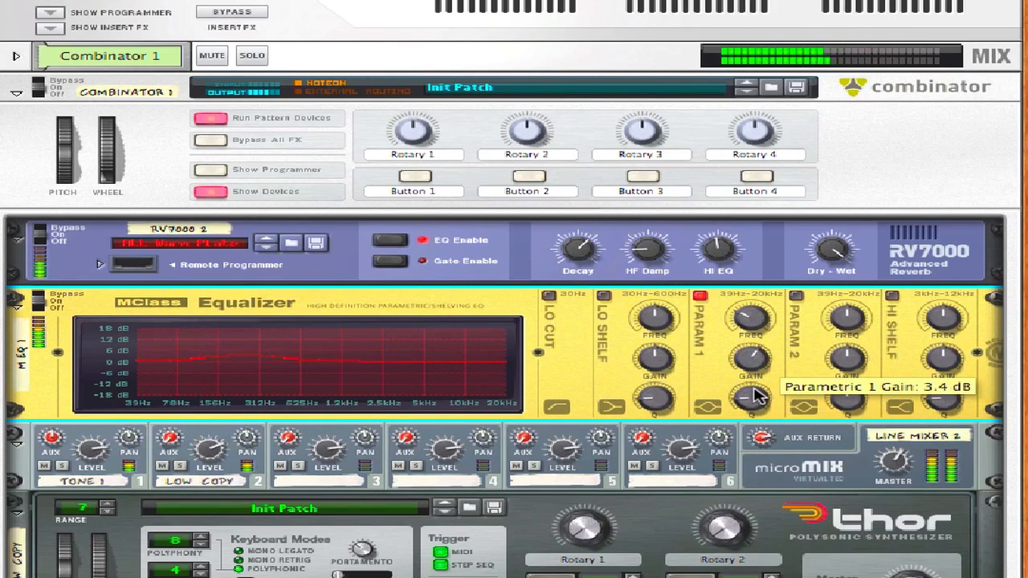
click(796, 295)
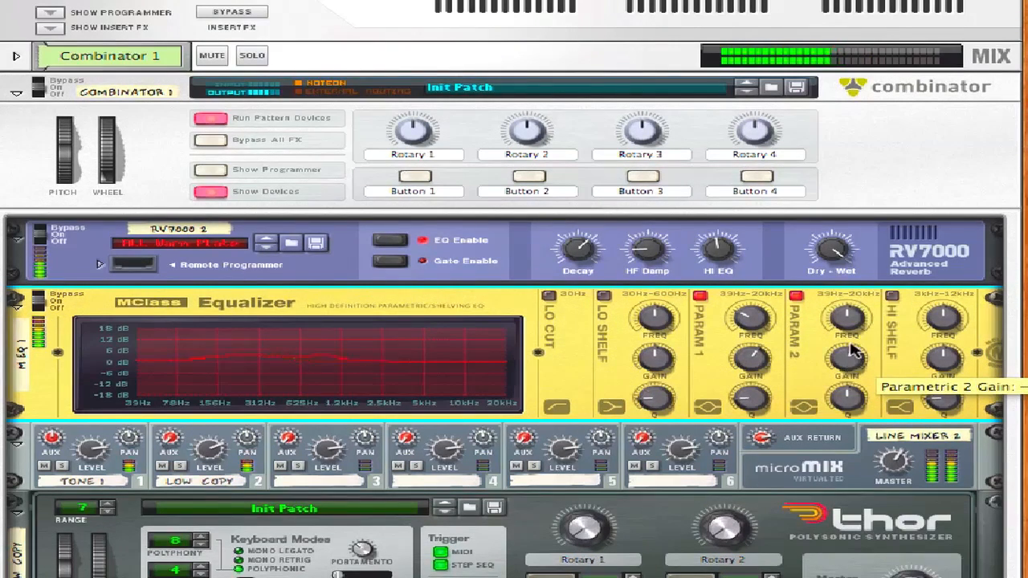
drag(853, 356, 860, 325)
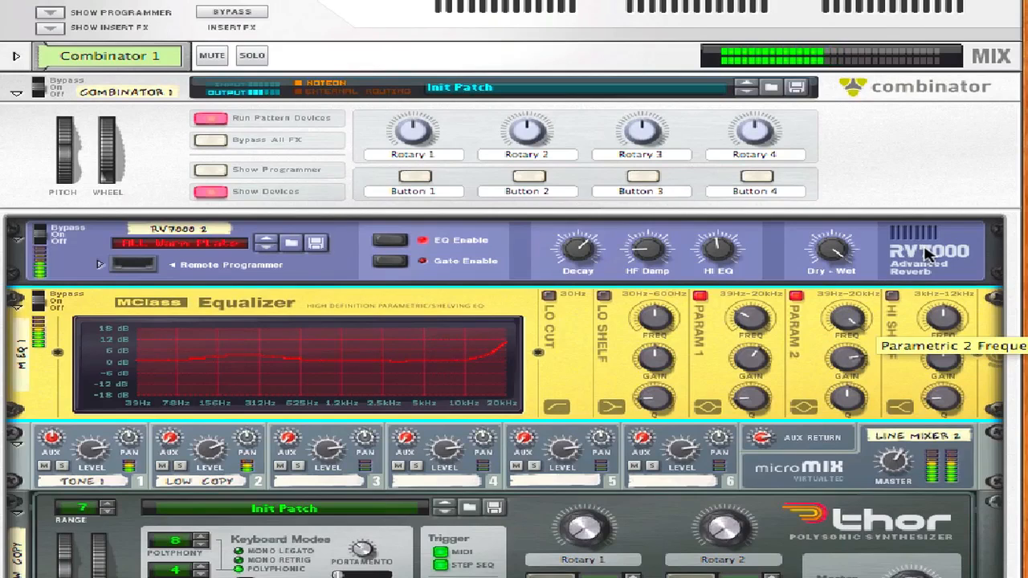
drag(859, 331, 854, 351)
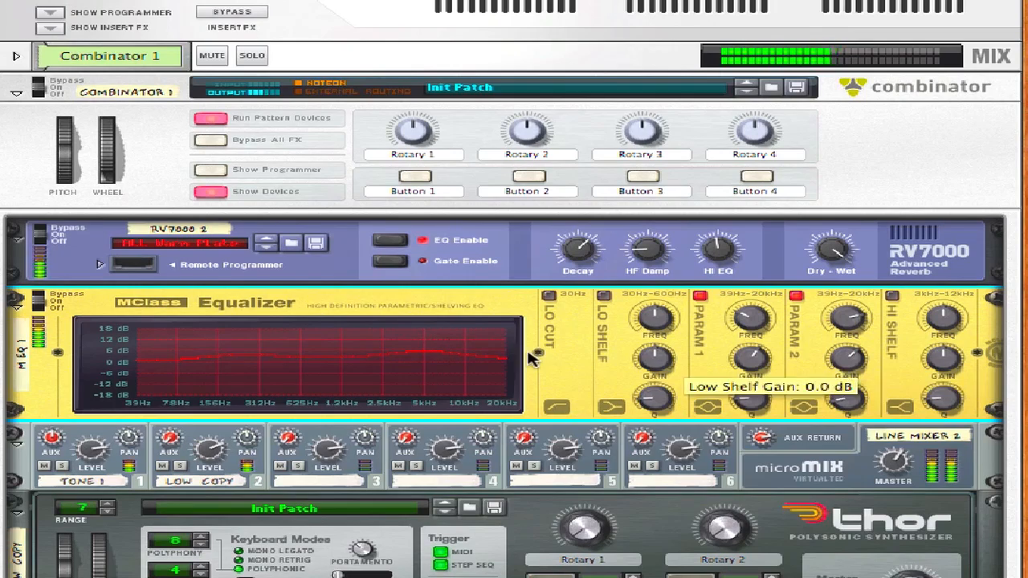
Add a BV512 Digital Vocoder between the master equalizer and Line Mixer 2, and set it to 4-band Equalizer mode.
right_click(530, 292)
mouse_move(546, 498)
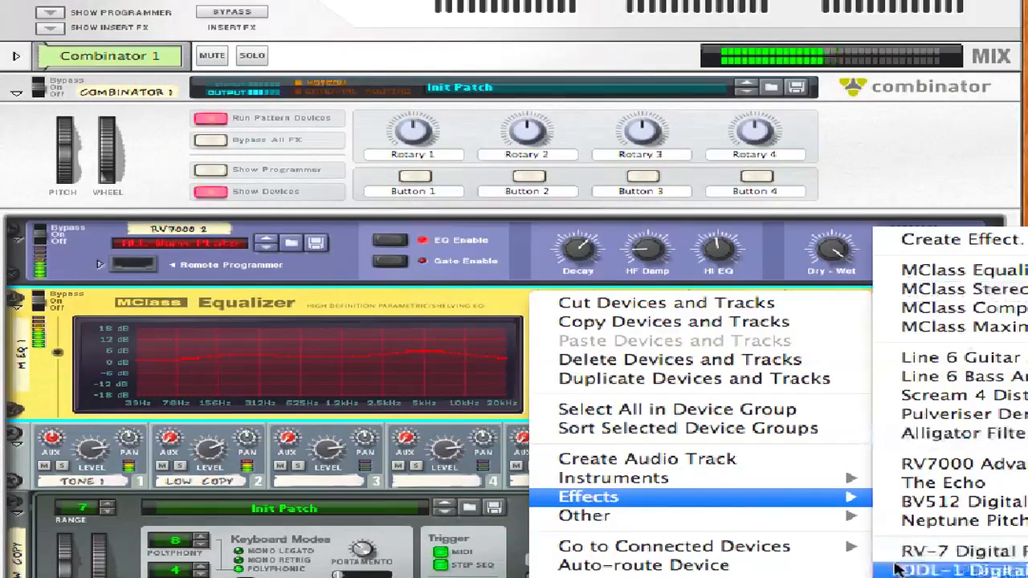
mouse_move(714, 521)
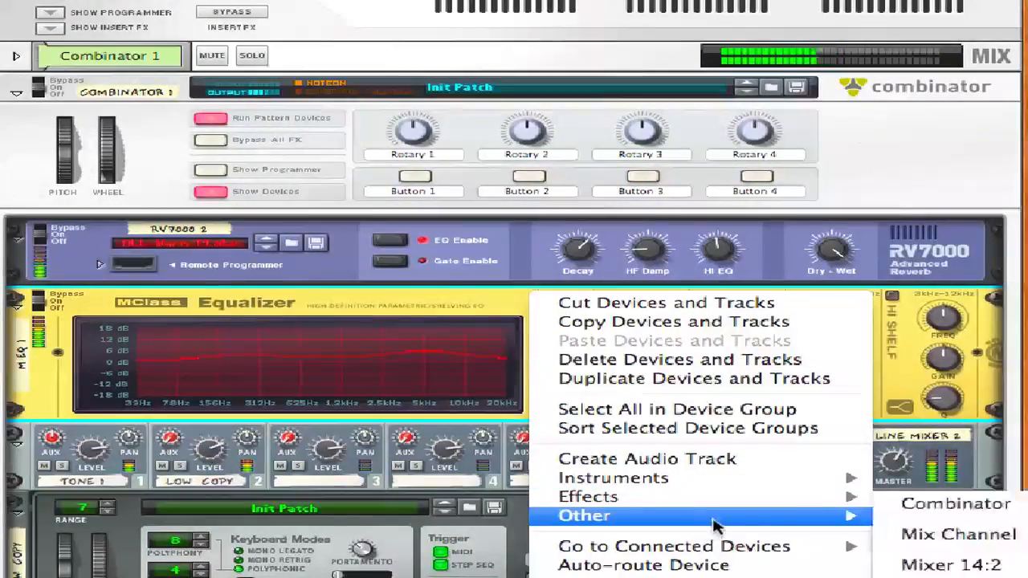
mouse_move(783, 499)
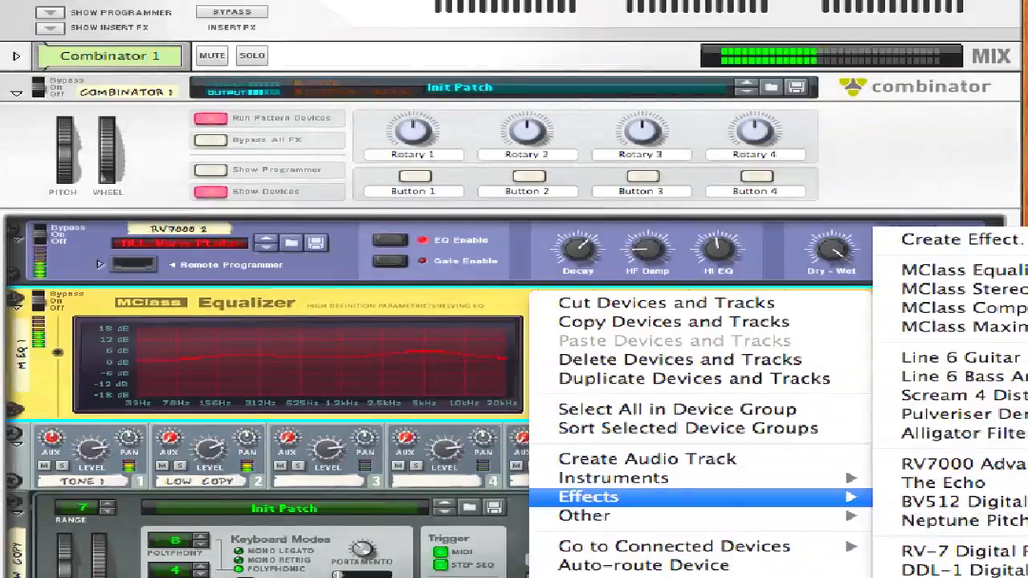
click(964, 521)
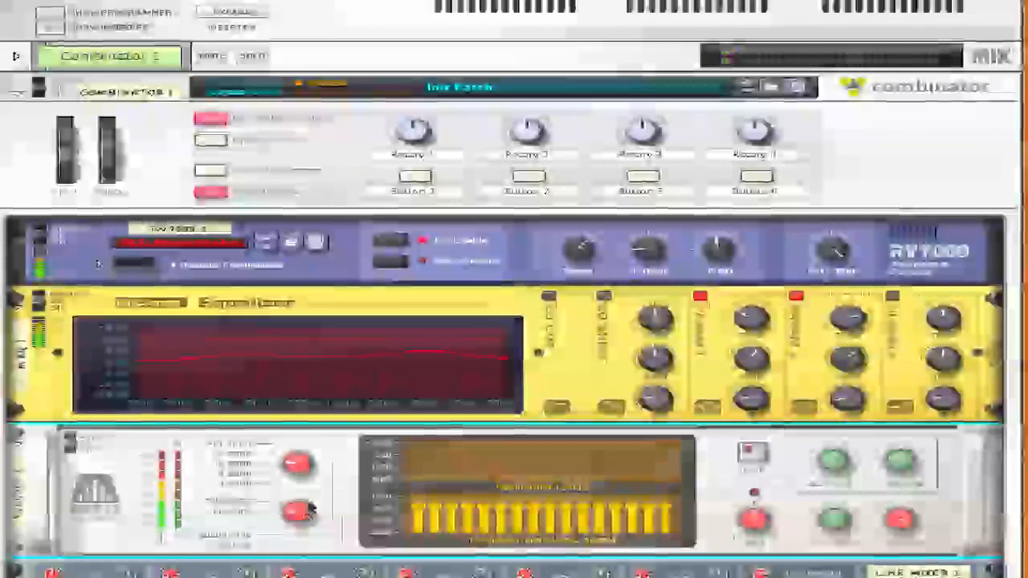
drag(296, 476, 297, 501)
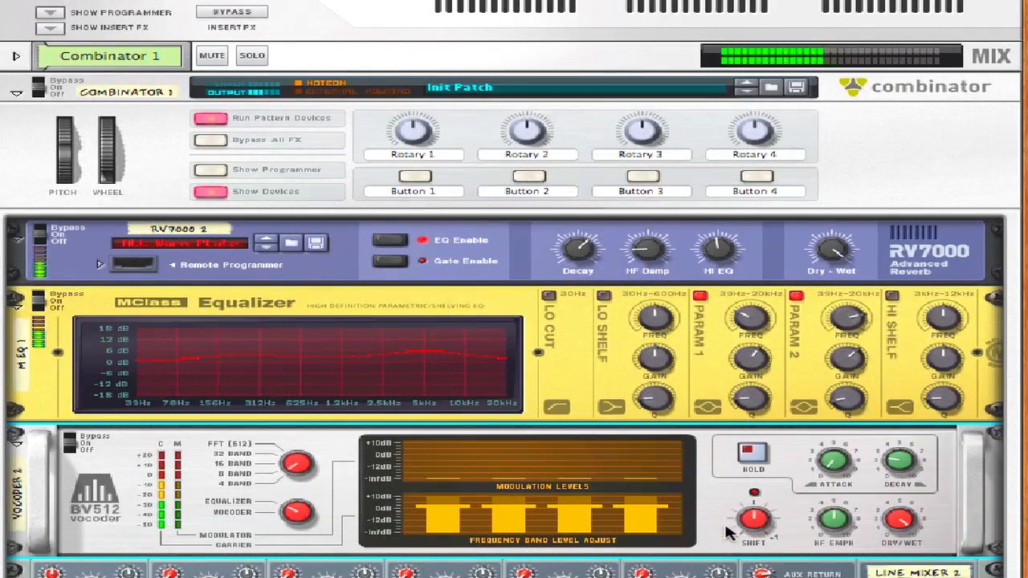
scroll(607, 467, up, 1)
scroll(607, 468, down, 2)
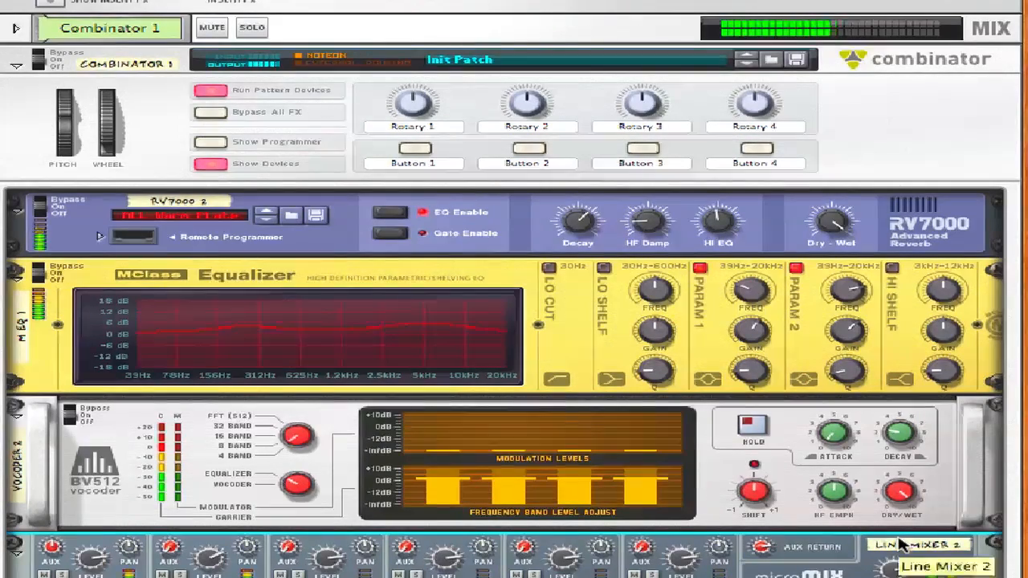
scroll(766, 397, down, 4)
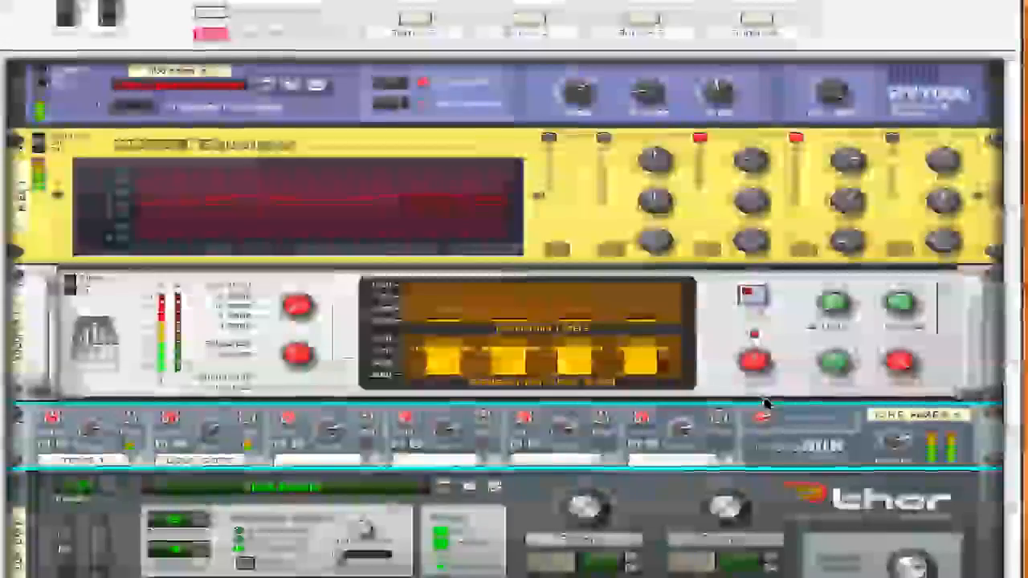
scroll(766, 398, up, 1)
scroll(766, 400, down, 3)
scroll(766, 404, down, 20)
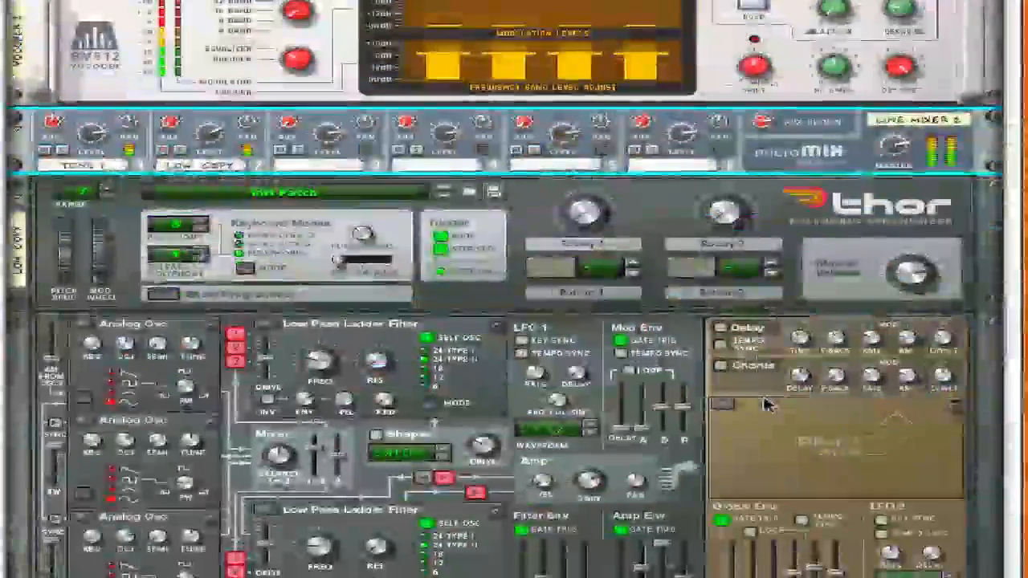
scroll(765, 404, down, 20)
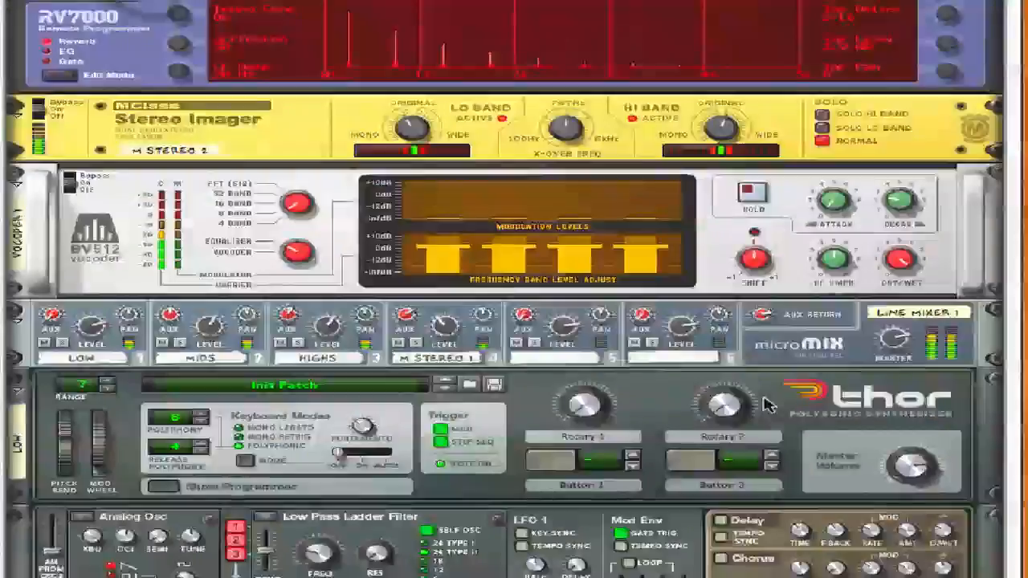
scroll(765, 402, up, 3)
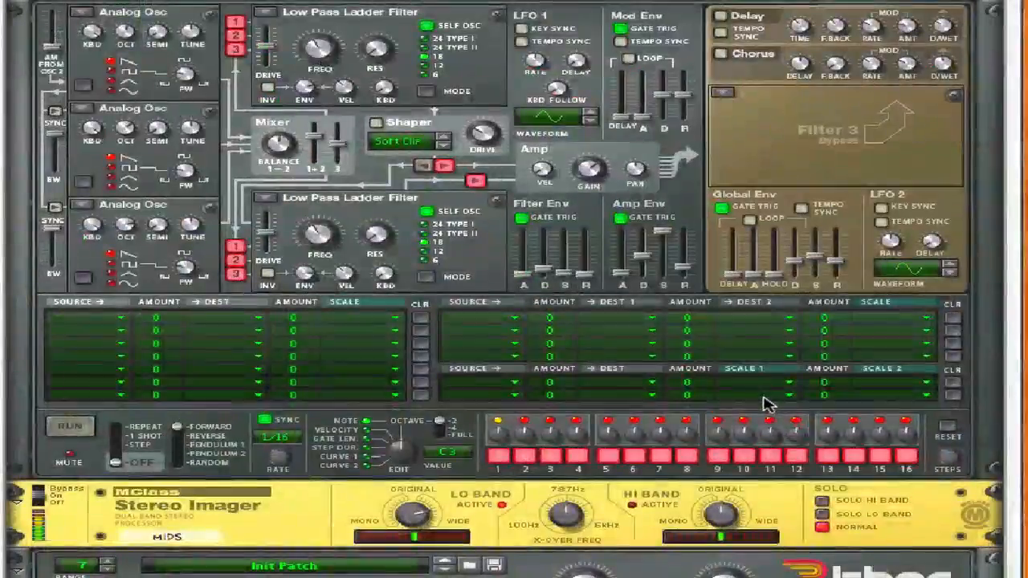
scroll(765, 402, down, 6)
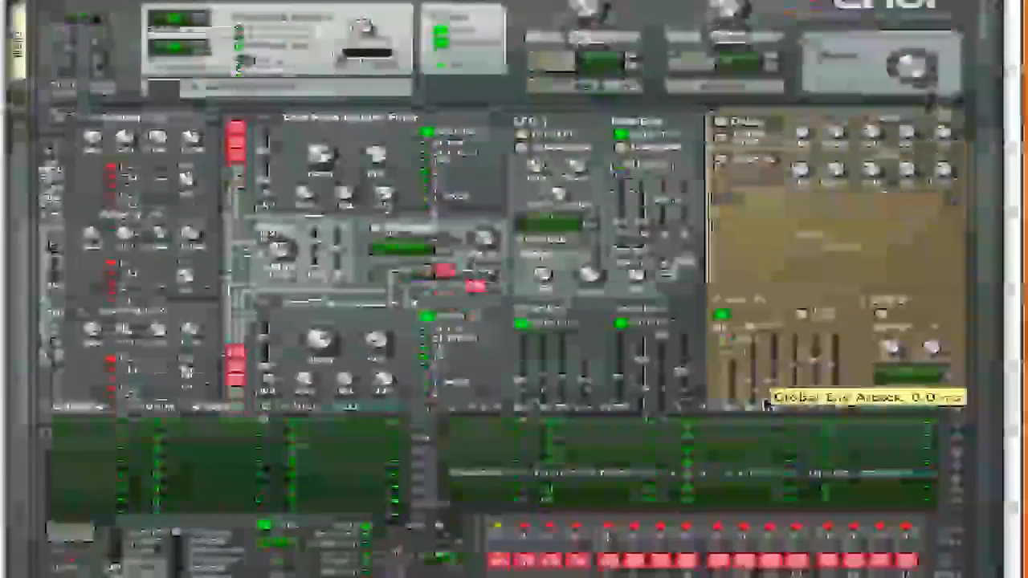
scroll(765, 404, up, 8)
scroll(766, 404, up, 20)
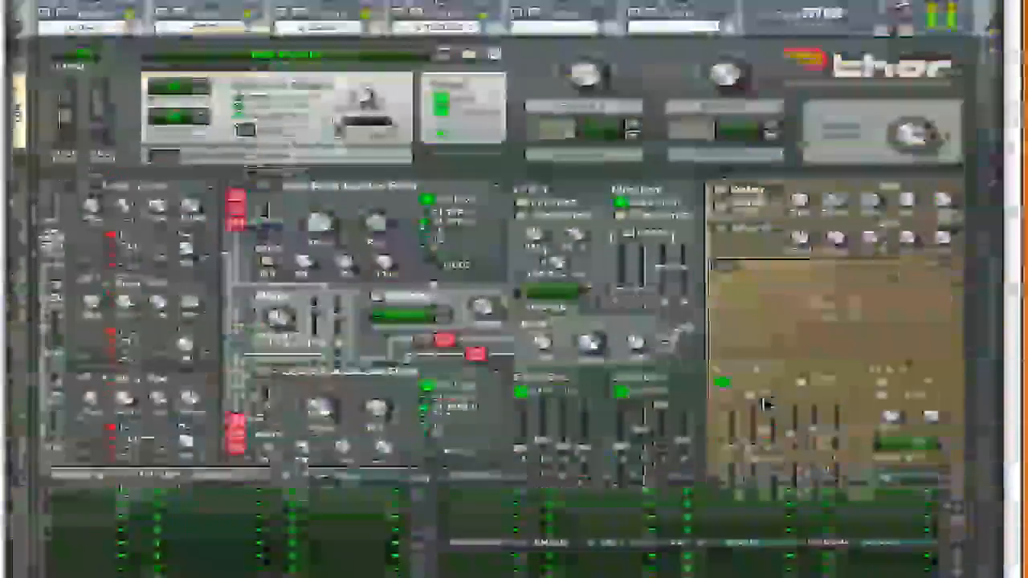
scroll(766, 402, up, 5)
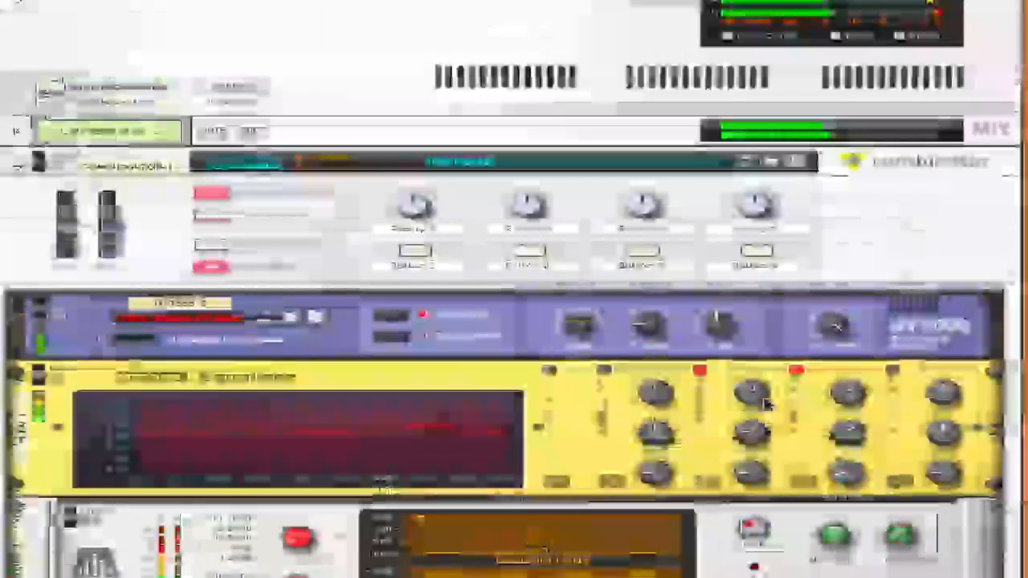
Hide the Combinator's devices and open the Combinator 1 note clip on Lane 1 in the sequencer.
click(202, 269)
key(F3)
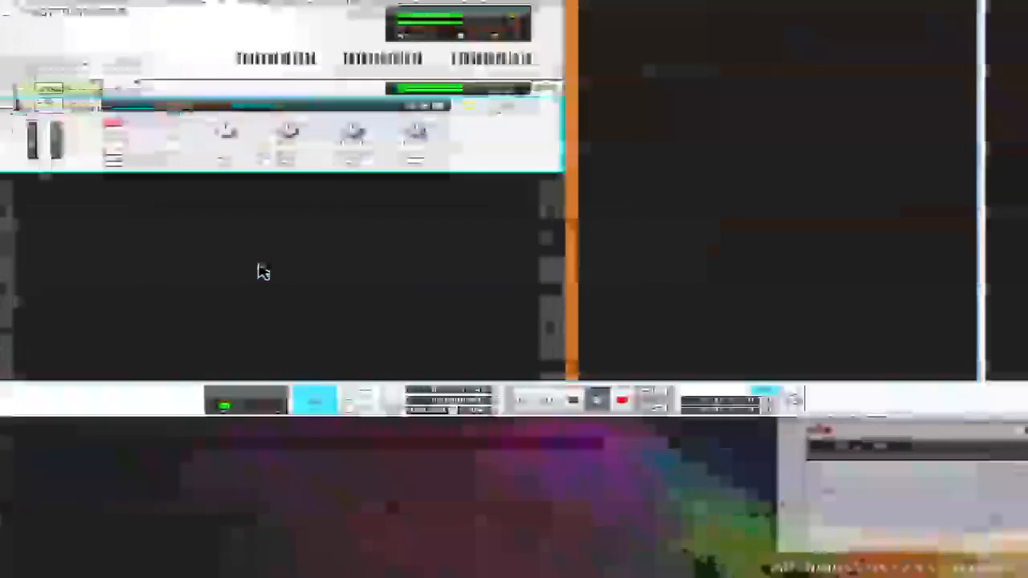
click(780, 82)
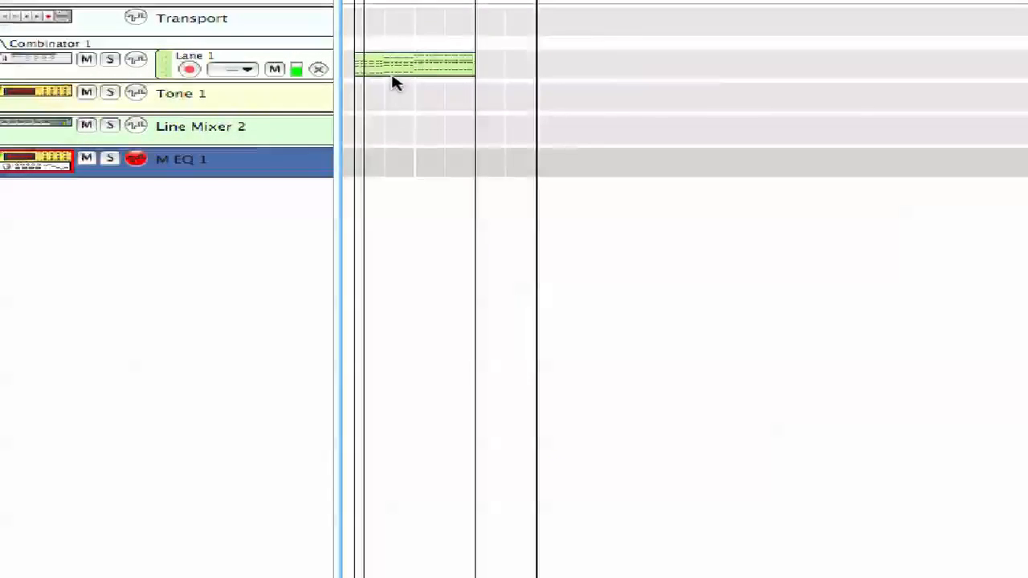
double_click(411, 77)
scroll(582, 194, down, 3)
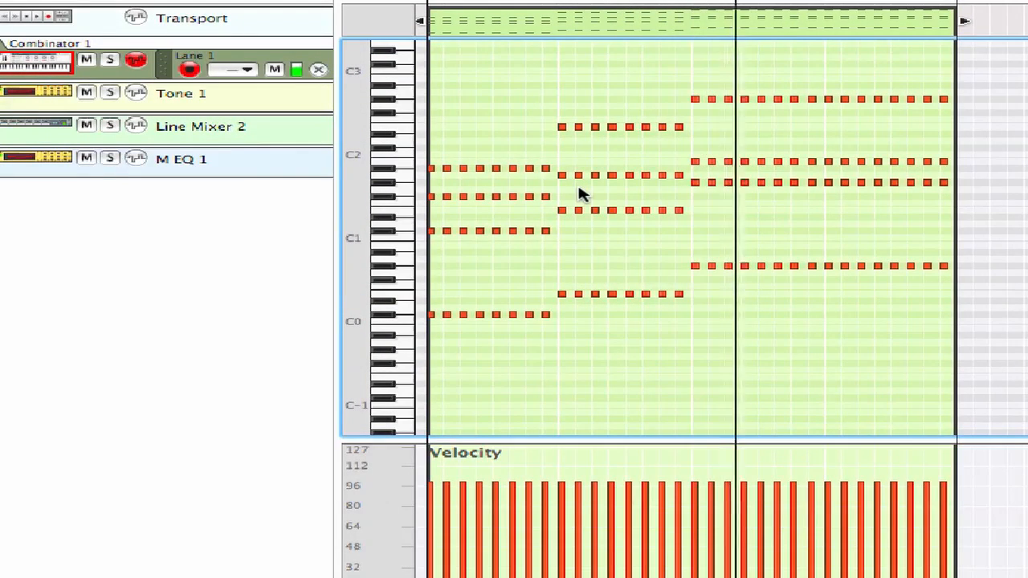
Delete the Tone 1, Line Mixer 2 and M EQ 1 sequencer tracks, and reopen the Combinator 1 clip for note editing.
click(302, 102)
shift+click(275, 134)
shift+click(276, 167)
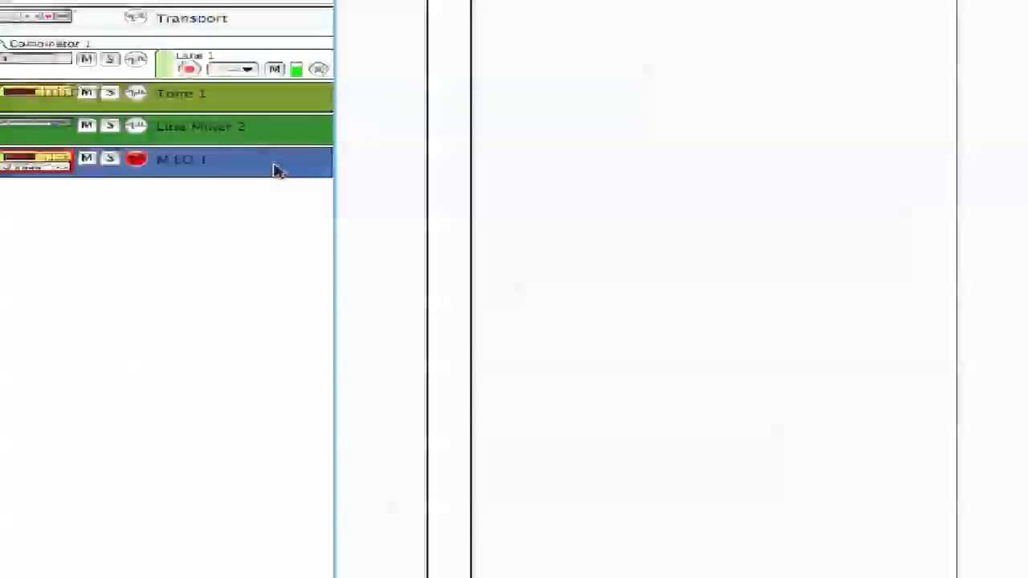
right_click(273, 165)
click(321, 246)
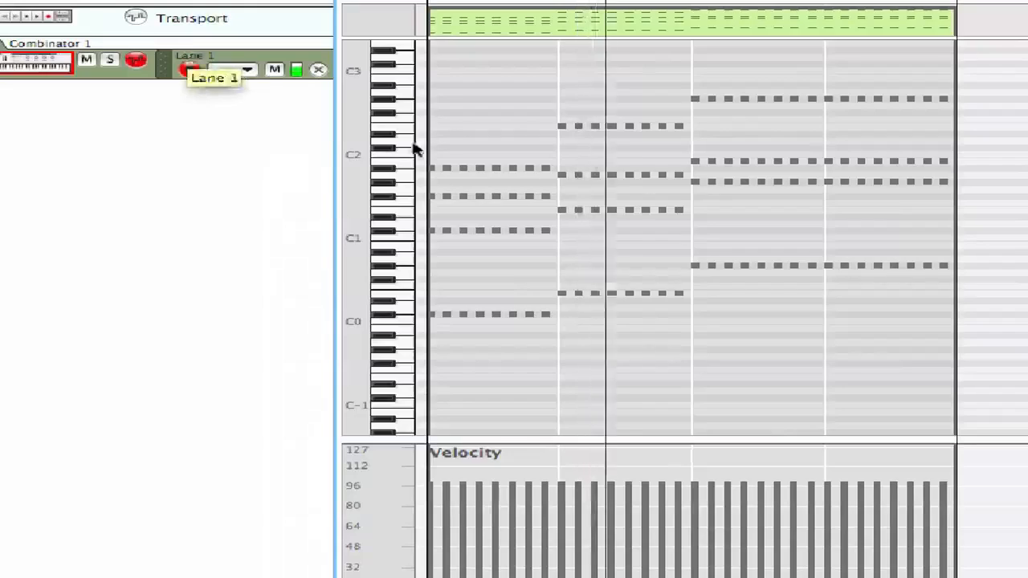
double_click(754, 393)
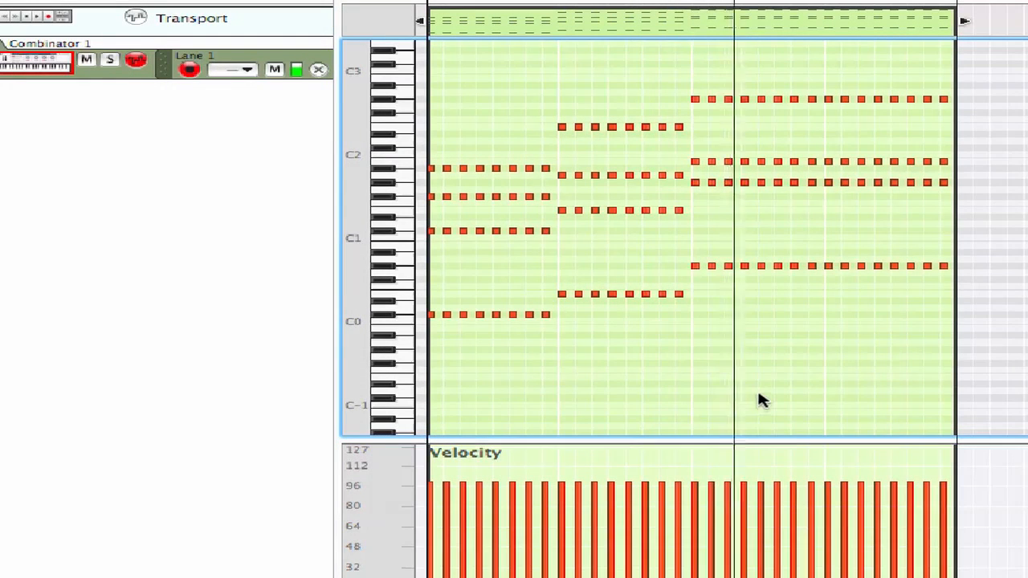